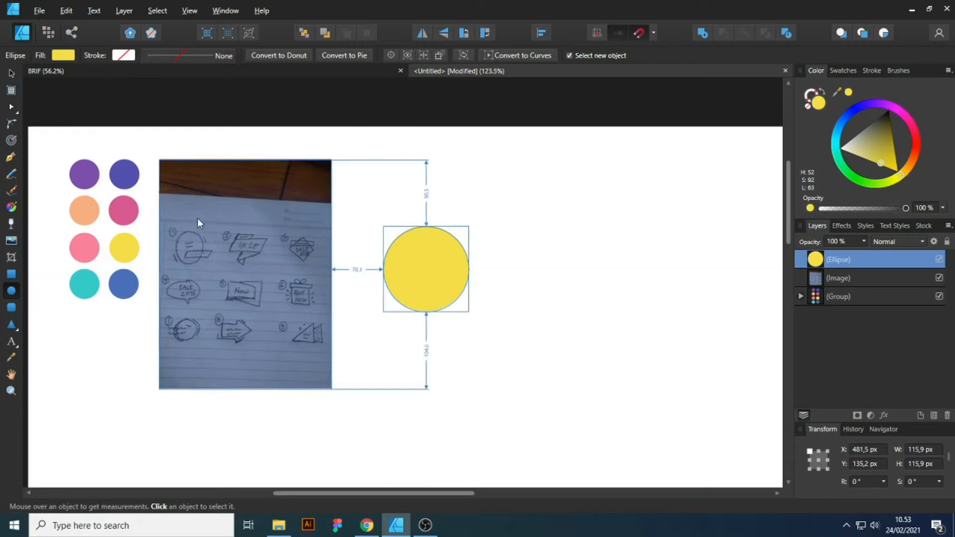
Recolour the yellow circle with the purple sampled from the first swatch of the colour palette
key(i)
click(84, 174)
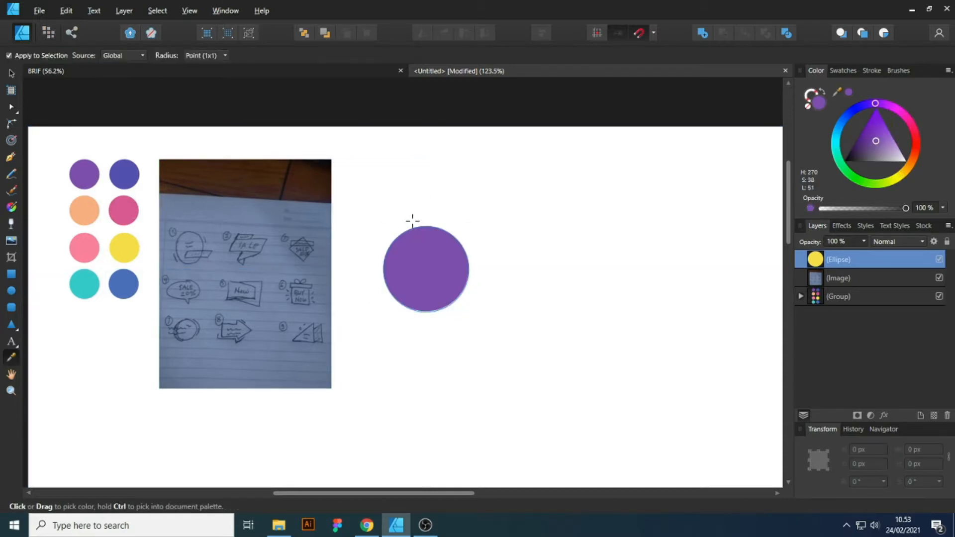
scroll(413, 239, up, 4)
key(v)
click(611, 273)
scroll(333, 228, down, 3)
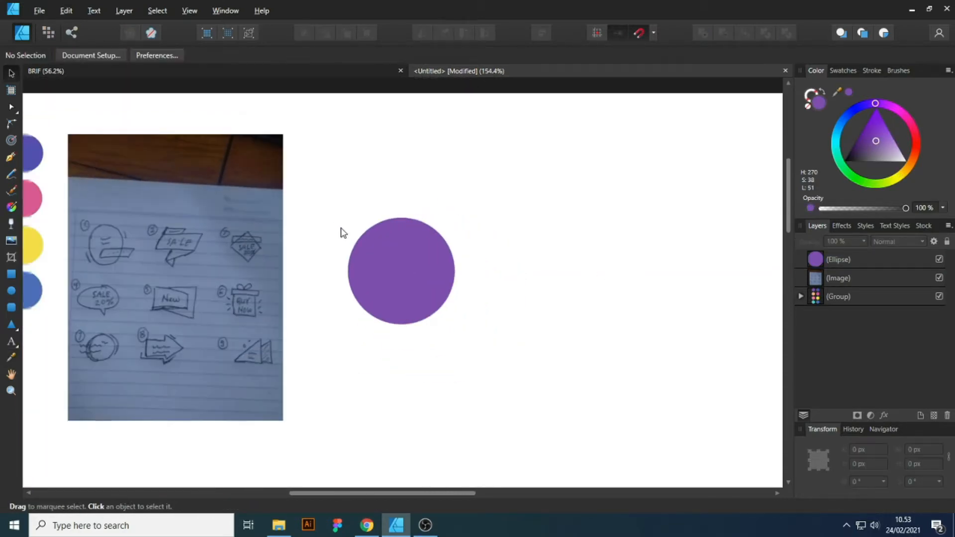
Draw a rectangle about 98 × 30 px across the circle's lower half and shift it right until it extends beyond the circle's edge
scroll(428, 272, up, 1)
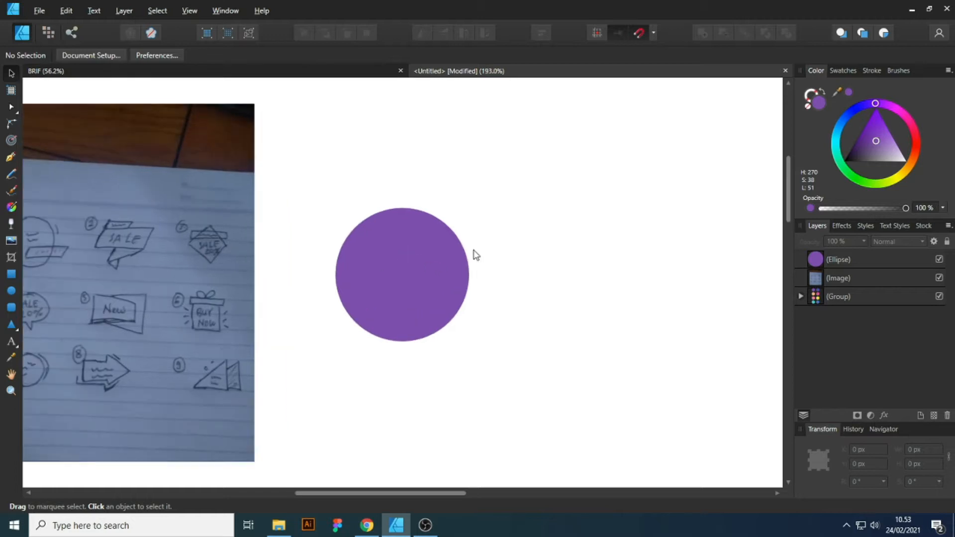
scroll(452, 272, up, 4)
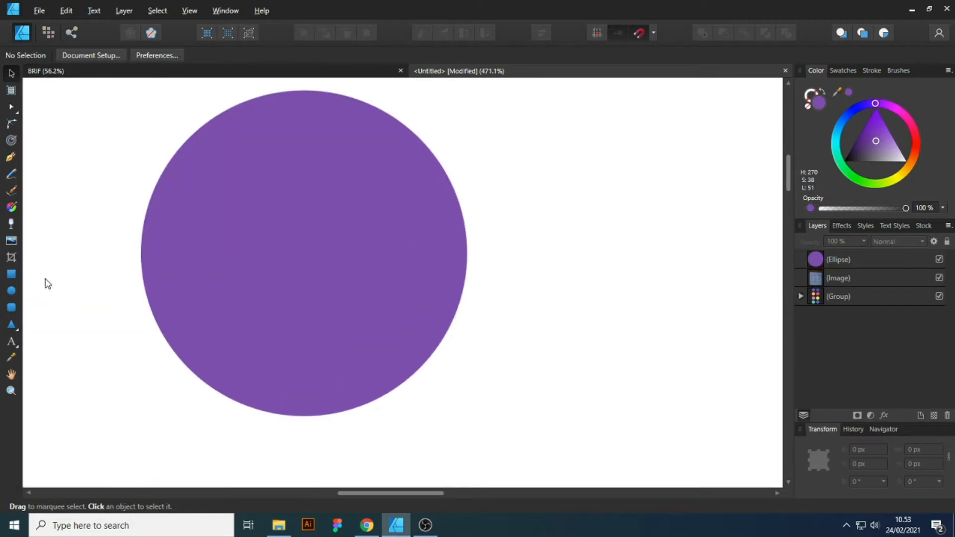
click(11, 274)
mouse_move(243, 253)
mouse_down()
mouse_move(246, 269)
mouse_move(467, 352)
mouse_move(518, 339)
mouse_up()
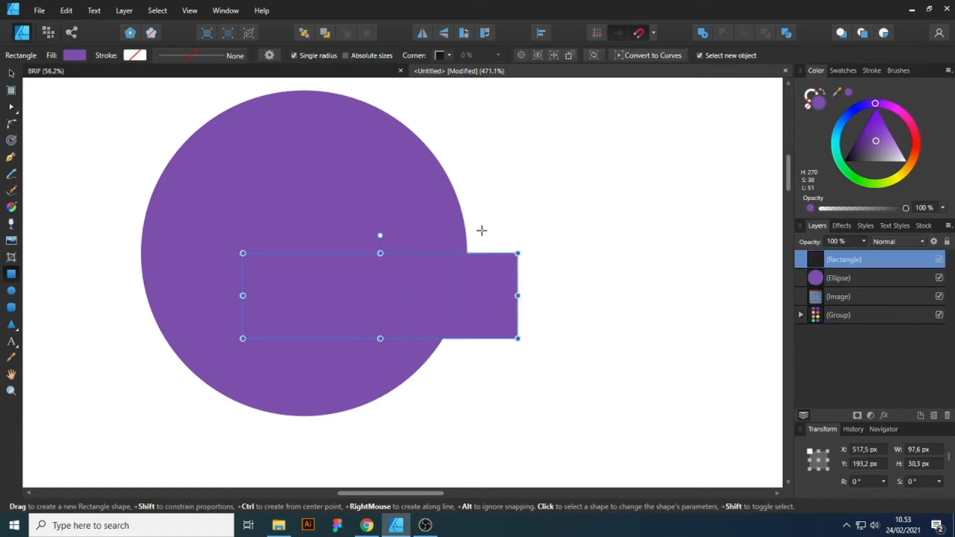
key(v)
drag(448, 284, 468, 283)
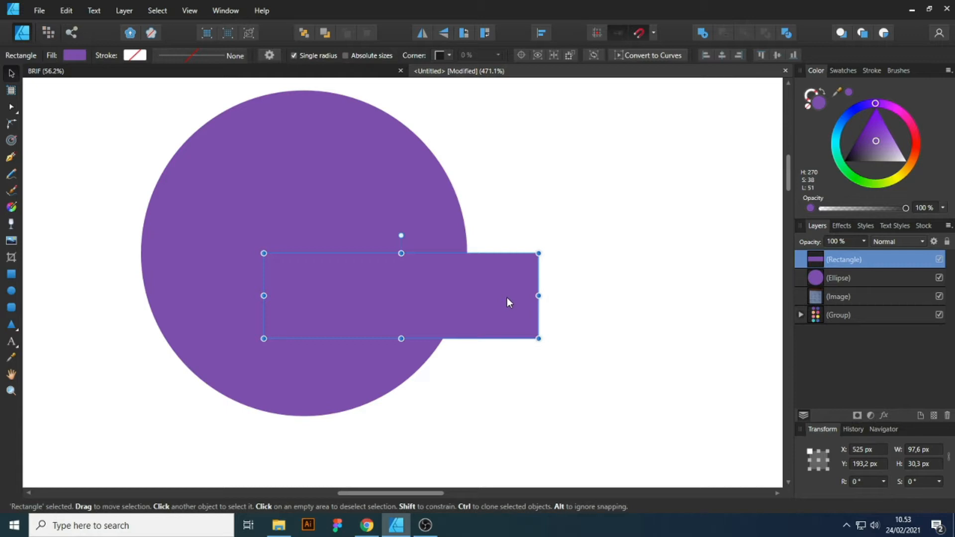
Convert the rectangle to curves and shift its two top nodes 10 px right to form a slanted parallelogram
key(ctrl+Return)
key(a)
drag(577, 222, 217, 267)
key(shift+Right)
key(shift+Right)
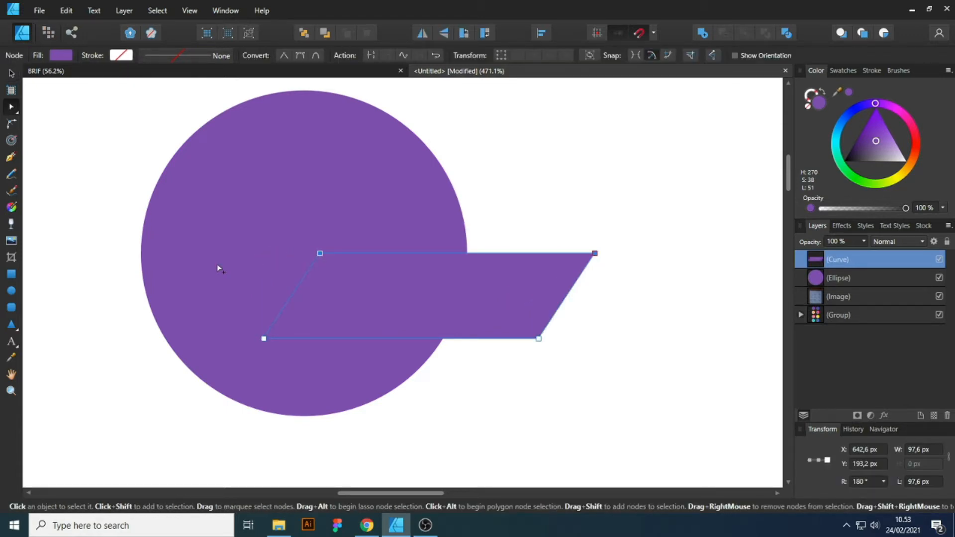
key(shift+Left)
key(v)
Place a copy of the colour palette group on the upper right of the purple circle
scroll(522, 281, down, 8)
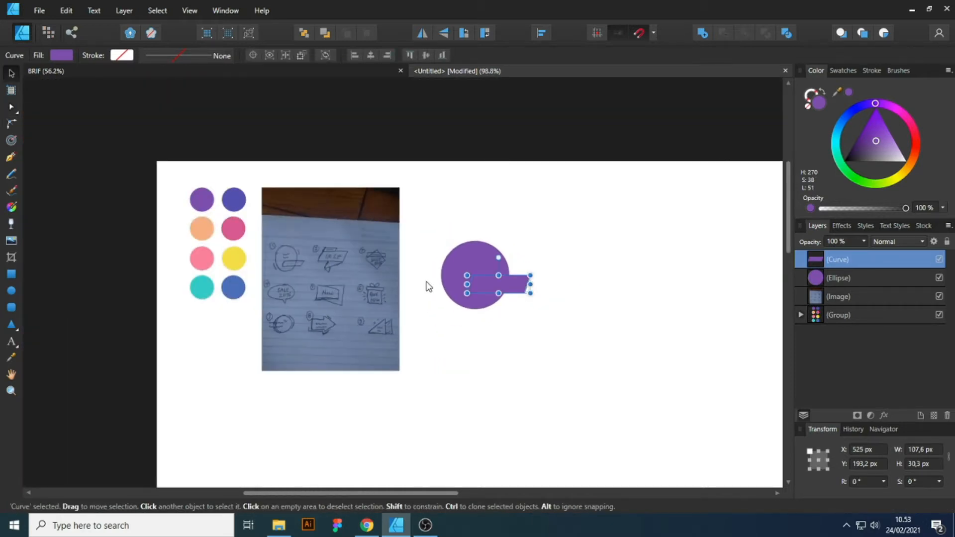
drag(234, 257, 587, 248)
scroll(574, 278, up, 5)
drag(574, 280, 507, 178)
scroll(475, 244, up, 1)
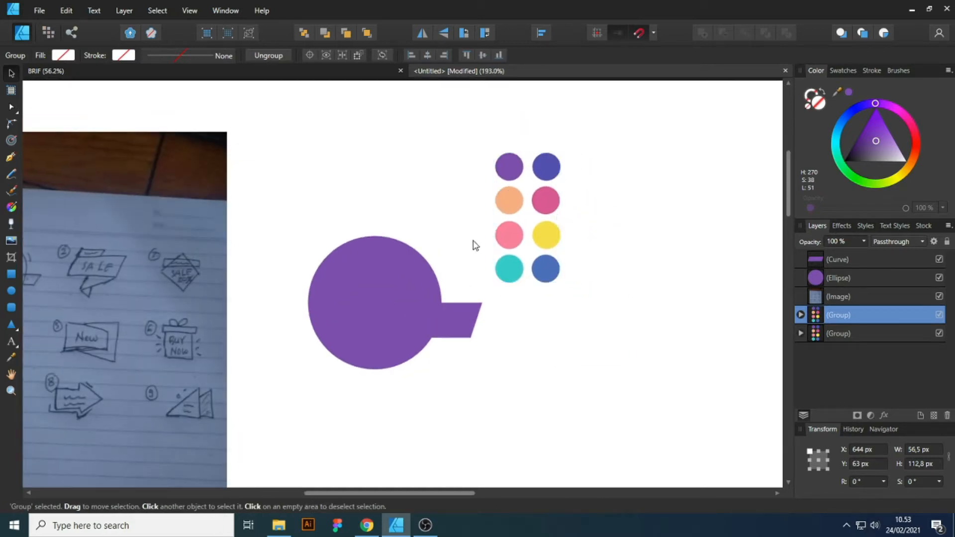
Fill the parallelogram with the teal sampled from the copied palette
scroll(449, 324, up, 3)
click(449, 326)
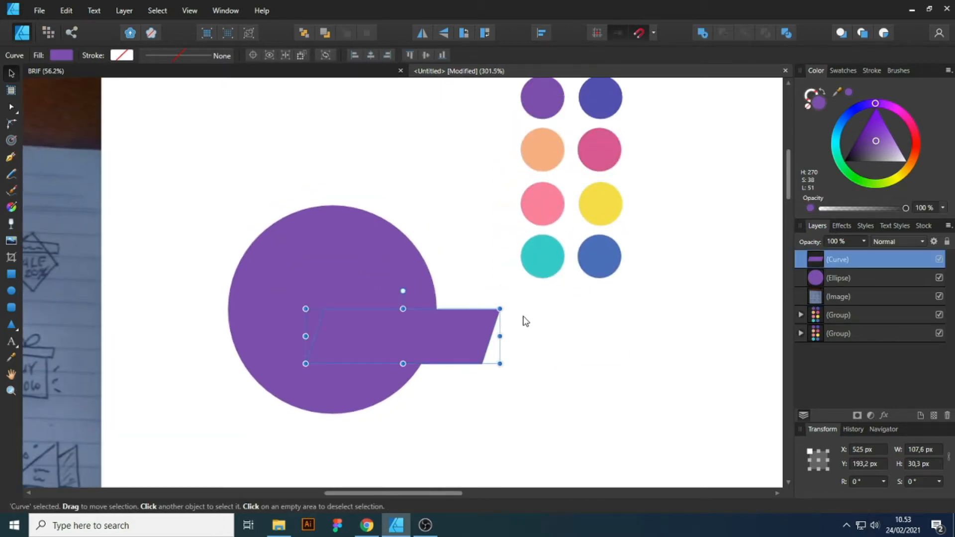
key(i)
click(540, 268)
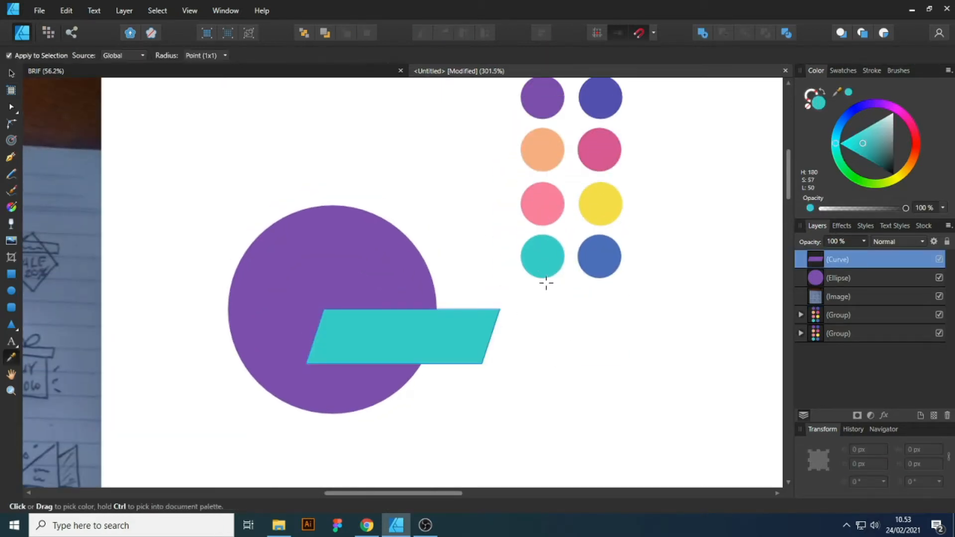
key(v)
click(544, 326)
click(481, 315)
scroll(511, 315, up, 1)
scroll(366, 294, up, 1)
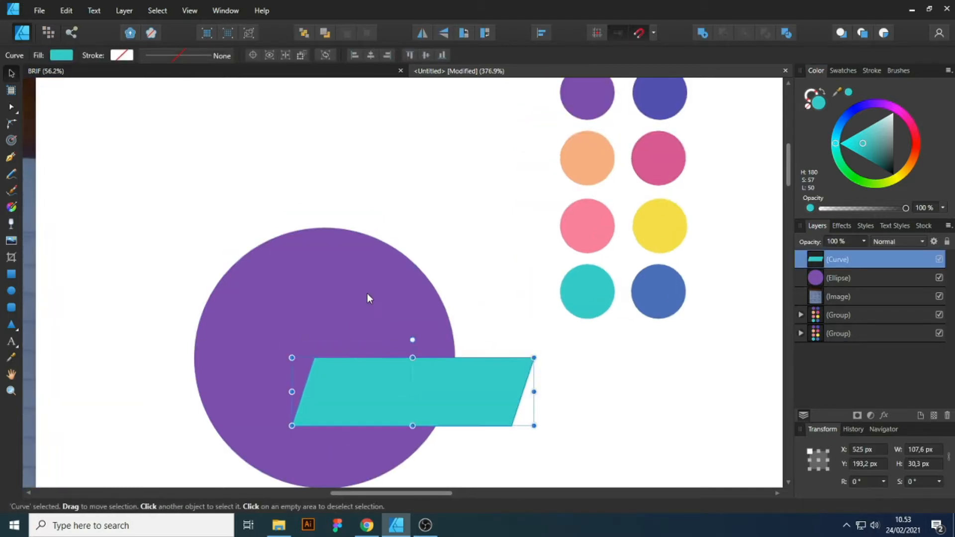
Duplicate the purple circle, turn the copy into a 1 pt outline without fill, and enlarge it from the centre to about 123 px
click(367, 298)
click(464, 277)
scroll(486, 279, down, 1)
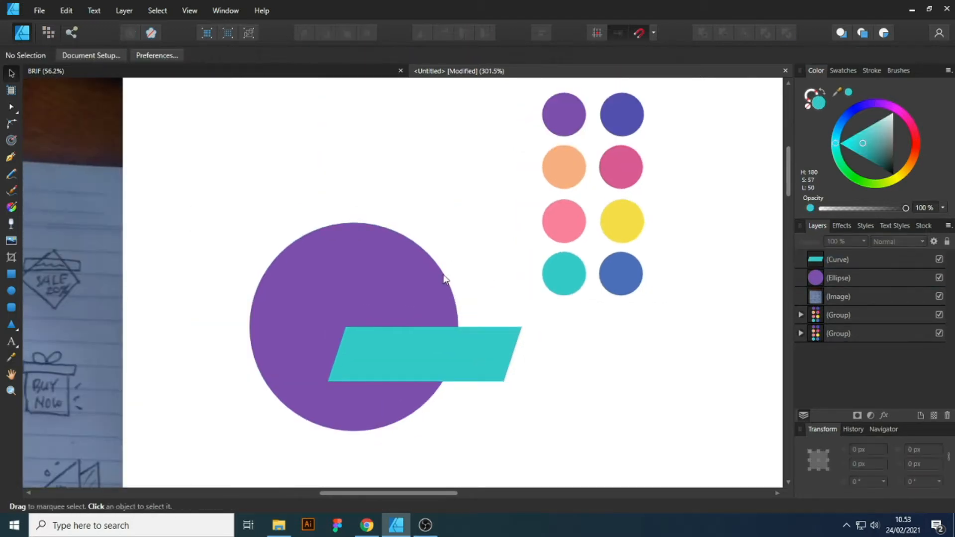
scroll(353, 285, up, 1)
click(356, 281)
key(ctrl+j)
drag(497, 330, 517, 331)
key(shift+x)
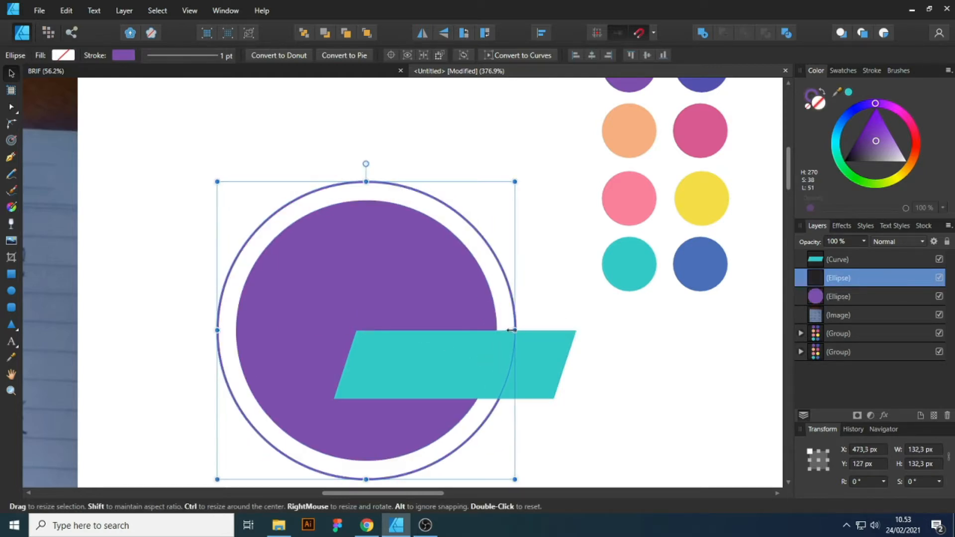
drag(366, 183, 370, 193)
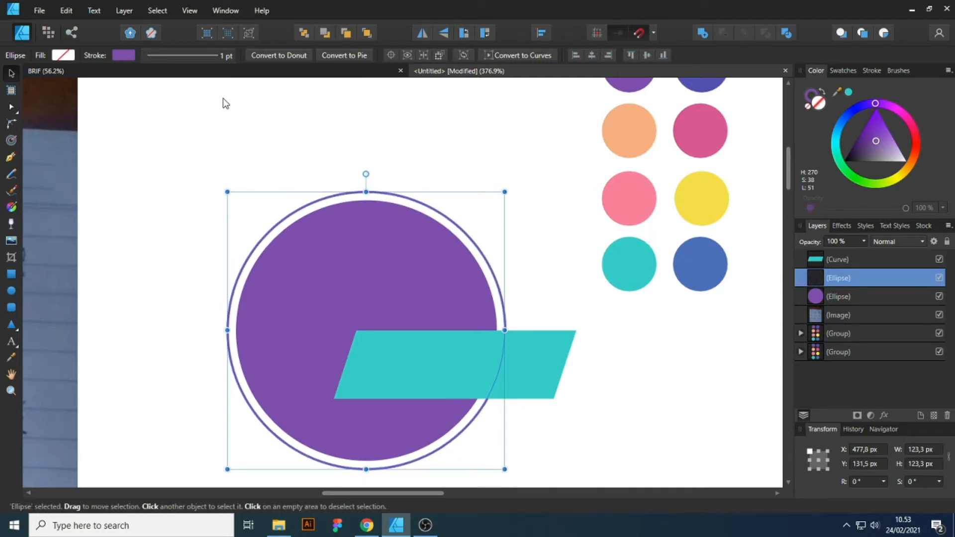
Expand the outline circle's stroke into a filled ring shape
click(115, 11)
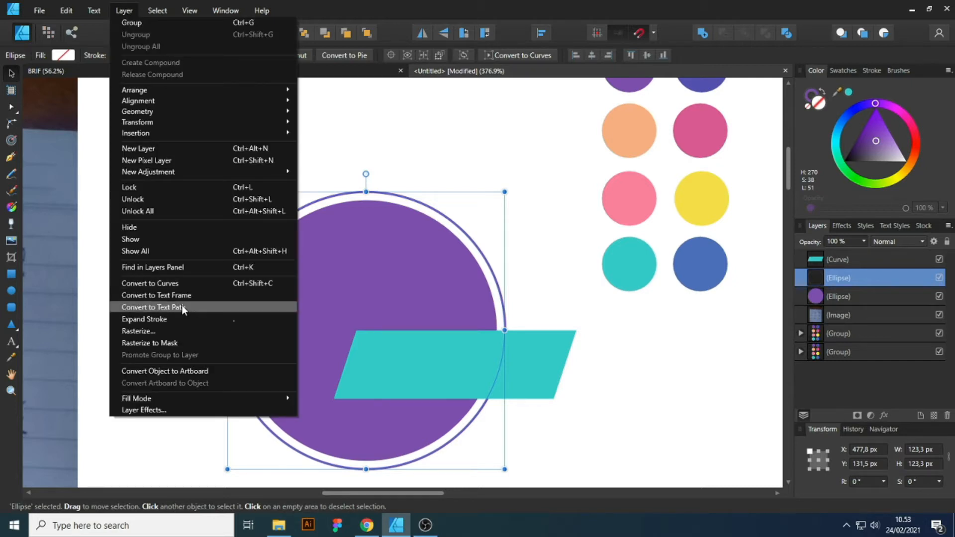
click(159, 319)
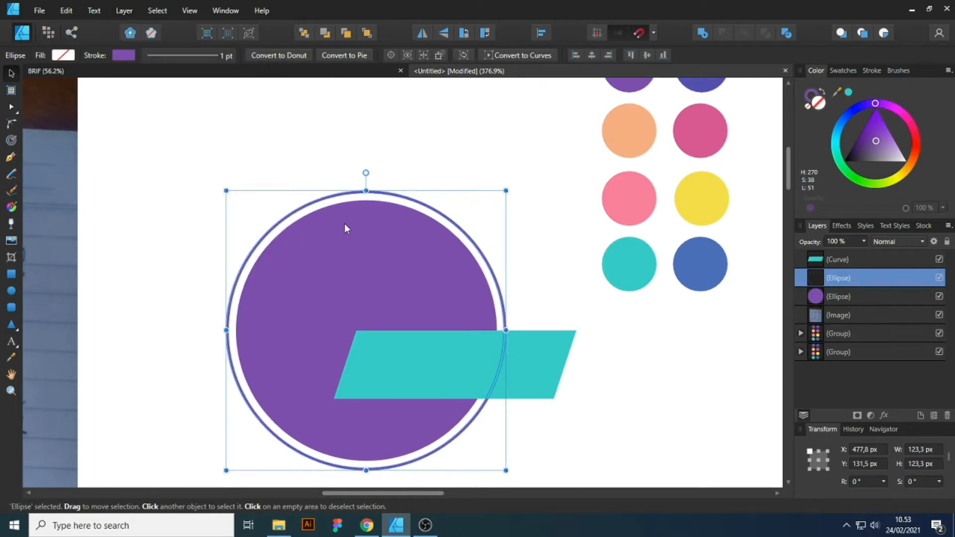
click(268, 164)
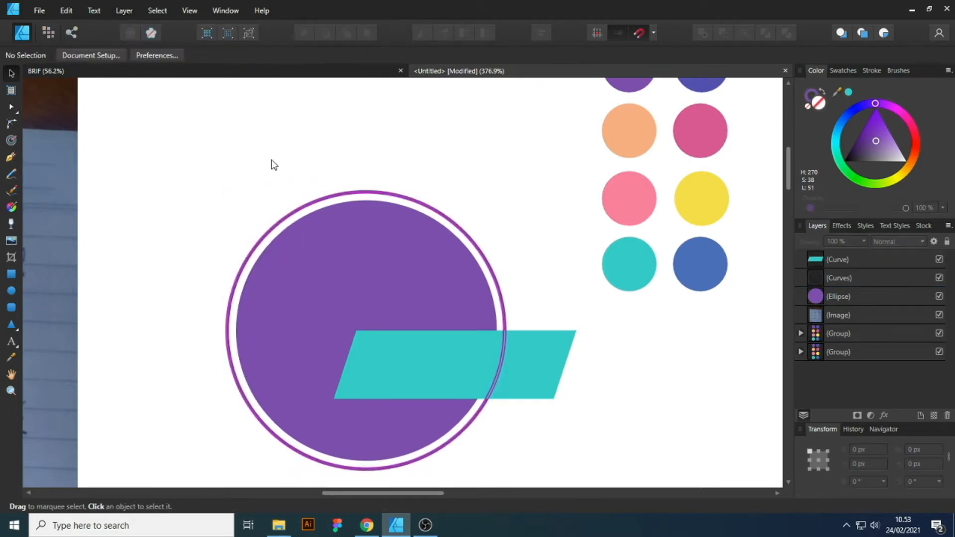
Recolour the ring around the circle with the dark pink palette swatch
click(375, 194)
scroll(449, 213, down, 3)
scroll(631, 203, up, 3)
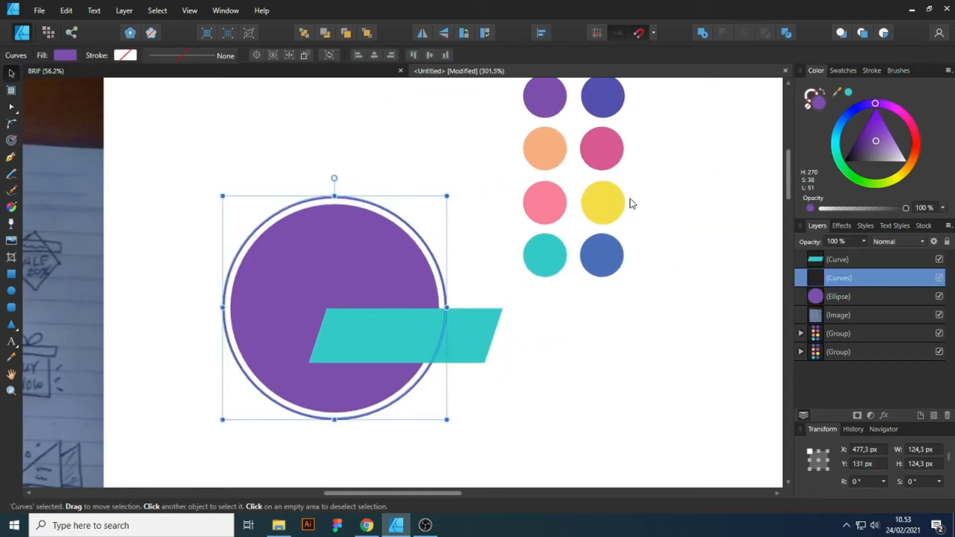
key(i)
click(606, 149)
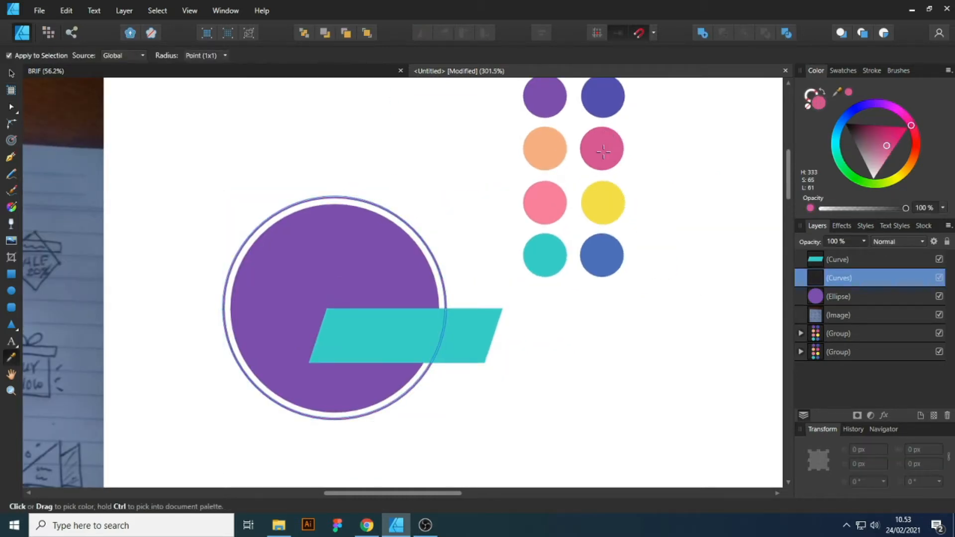
key(v)
click(442, 149)
scroll(502, 374, up, 1)
click(458, 309)
click(595, 341)
click(441, 312)
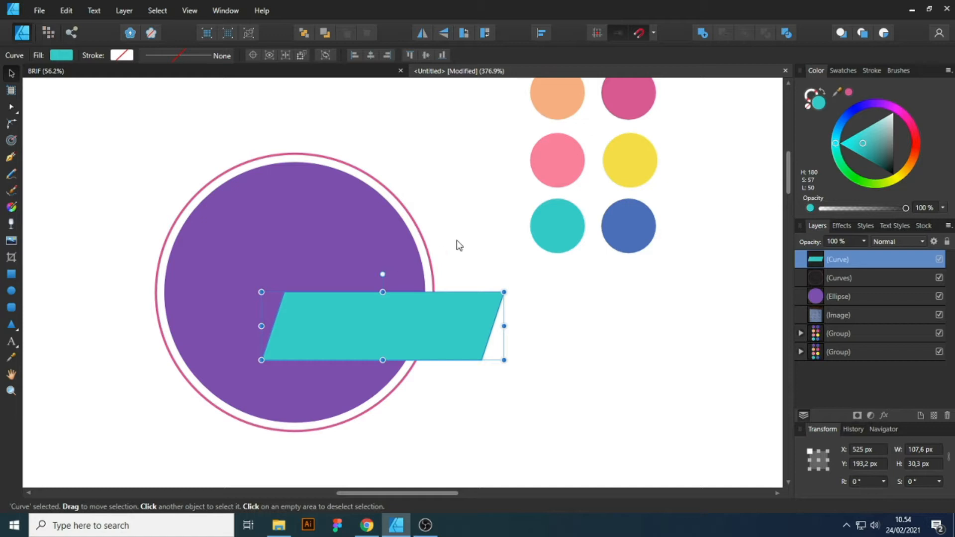
click(443, 239)
Apply a linear gradient to the purple circle, running from its upper part down to its lower part
click(376, 244)
scroll(507, 265, up, 3)
scroll(507, 265, down, 3)
click(14, 211)
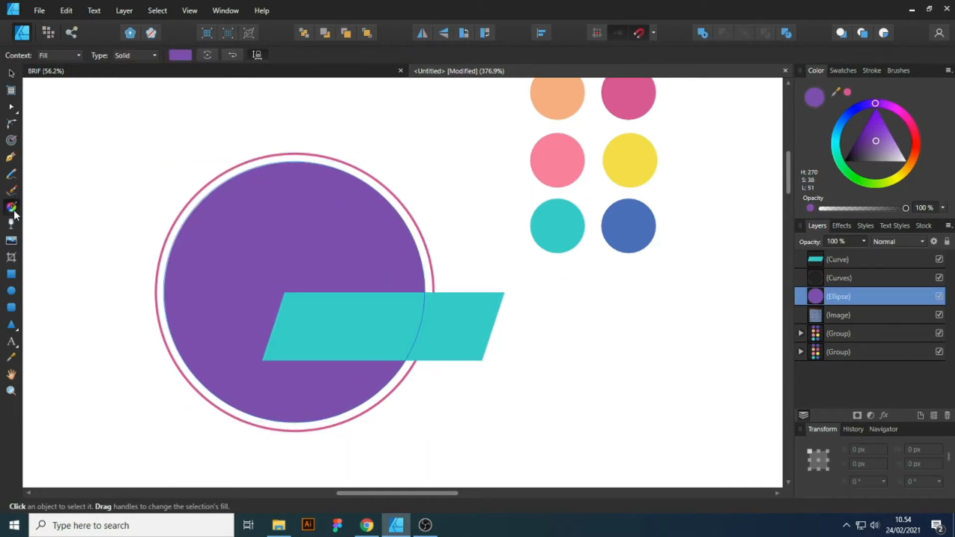
drag(281, 230, 311, 386)
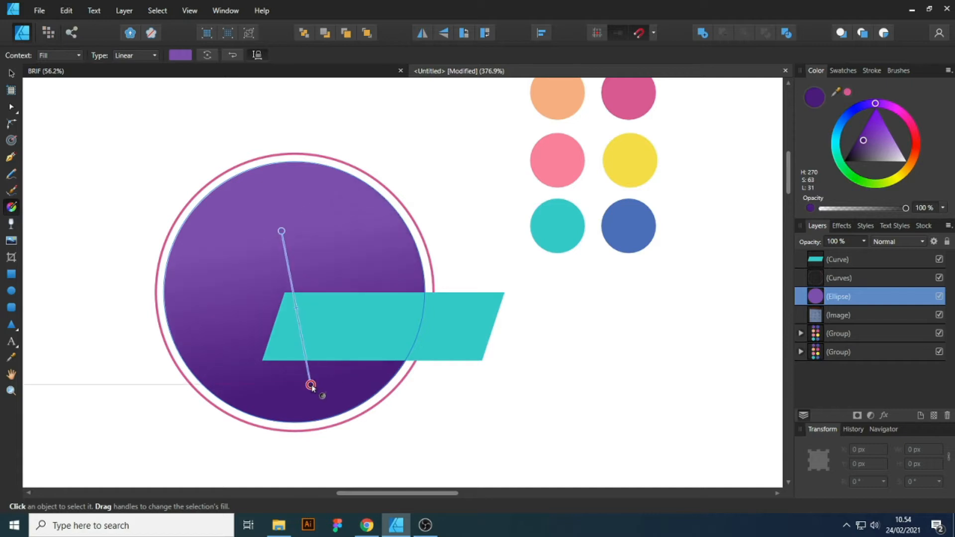
Set the end colour of the circle's gradient to the indigo sampled from the palette
scroll(656, 300, up, 4)
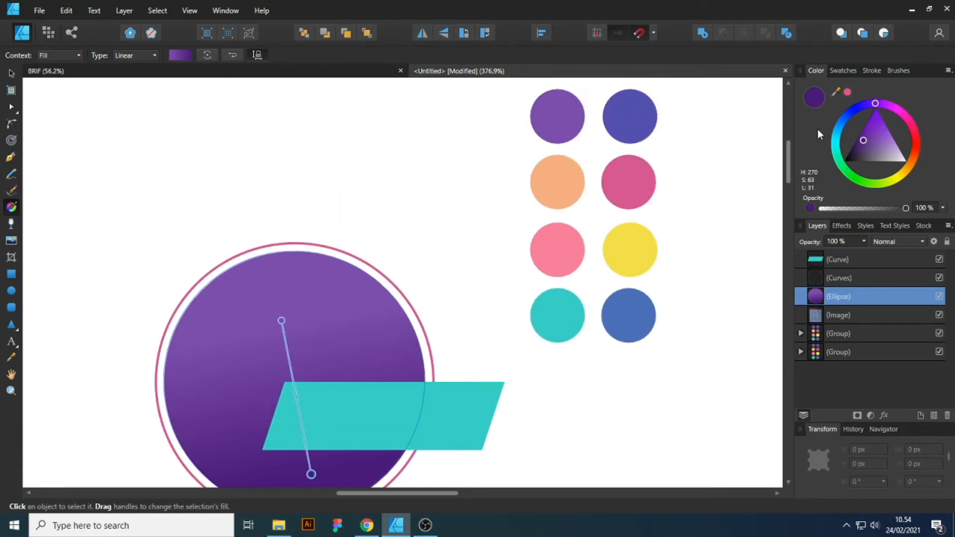
click(844, 92)
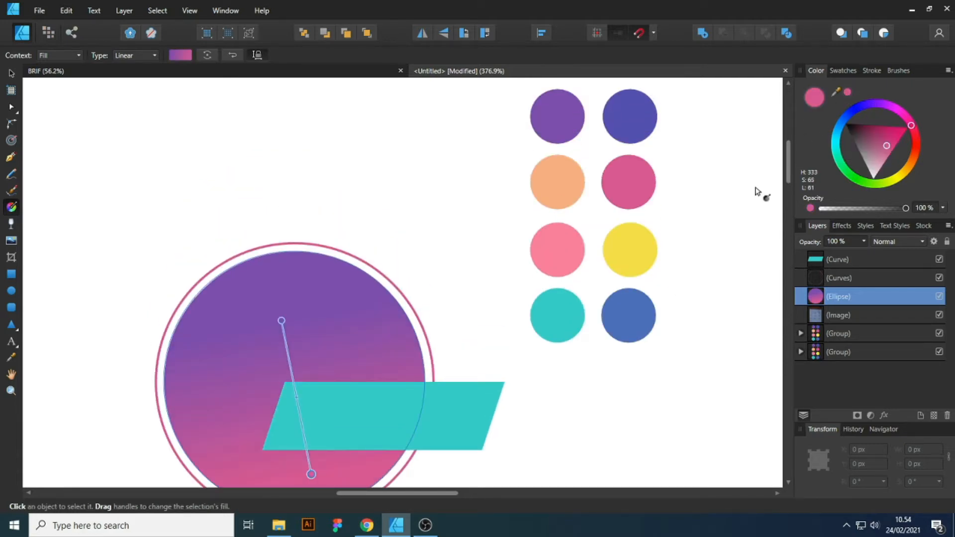
drag(833, 94, 629, 115)
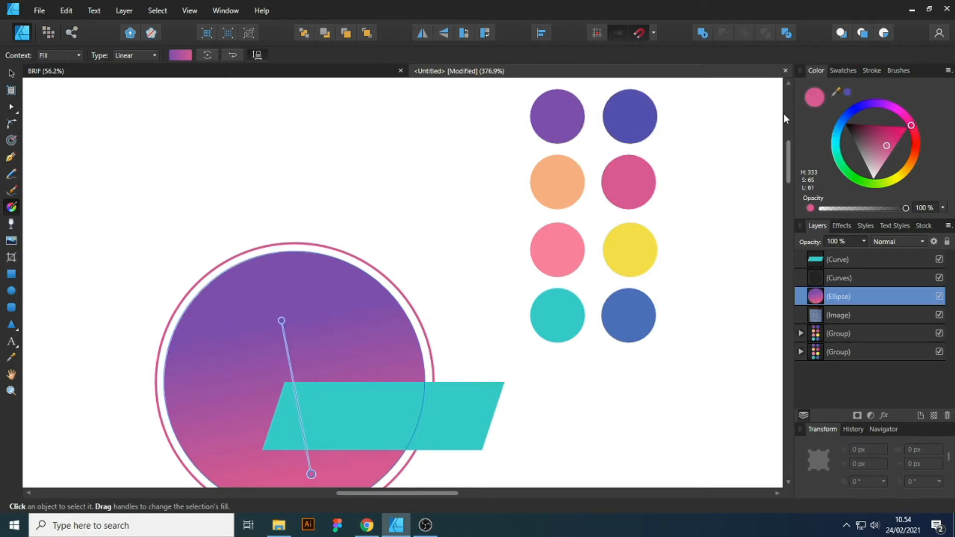
click(846, 93)
scroll(366, 284, down, 4)
scroll(465, 236, up, 2)
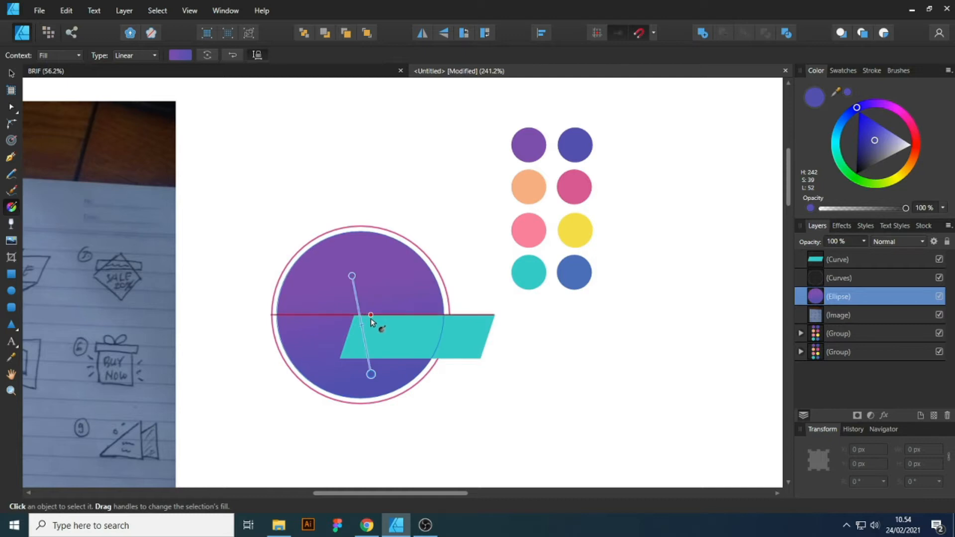
key(v)
click(550, 351)
scroll(554, 356, down, 2)
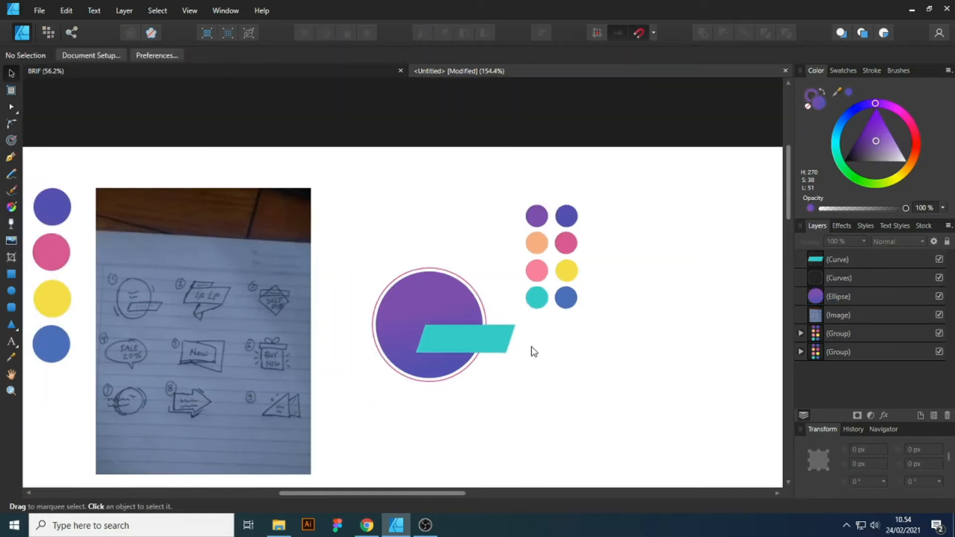
Apply a linear gradient to the teal parallelogram, running steeply downward from its upper left area to just below its lower edge
scroll(470, 338, up, 4)
click(470, 333)
scroll(460, 345, up, 2)
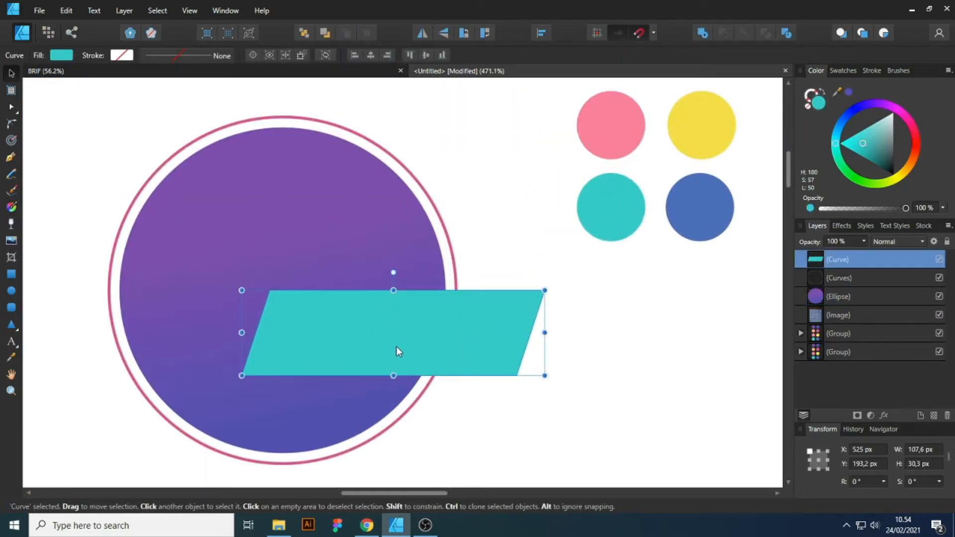
key(g)
drag(455, 309, 337, 397)
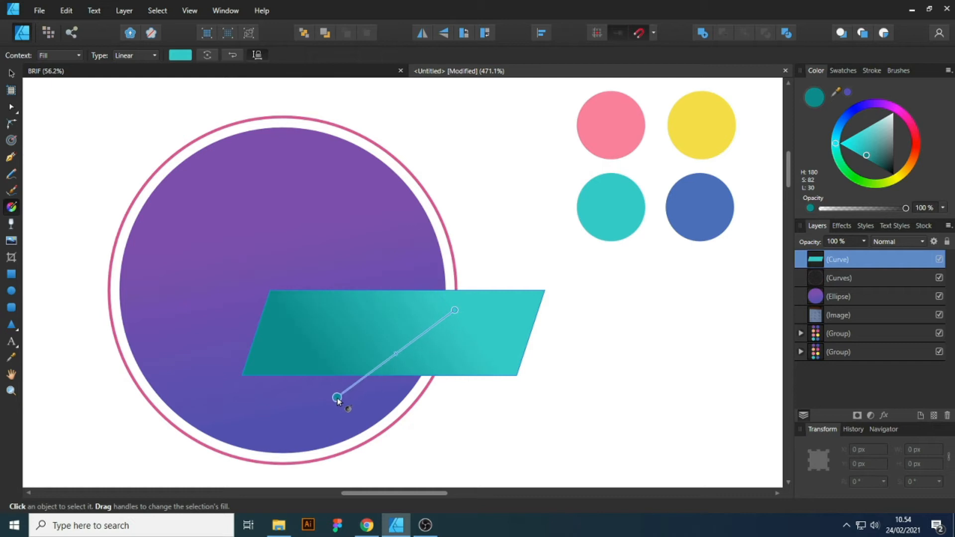
drag(341, 318, 365, 405)
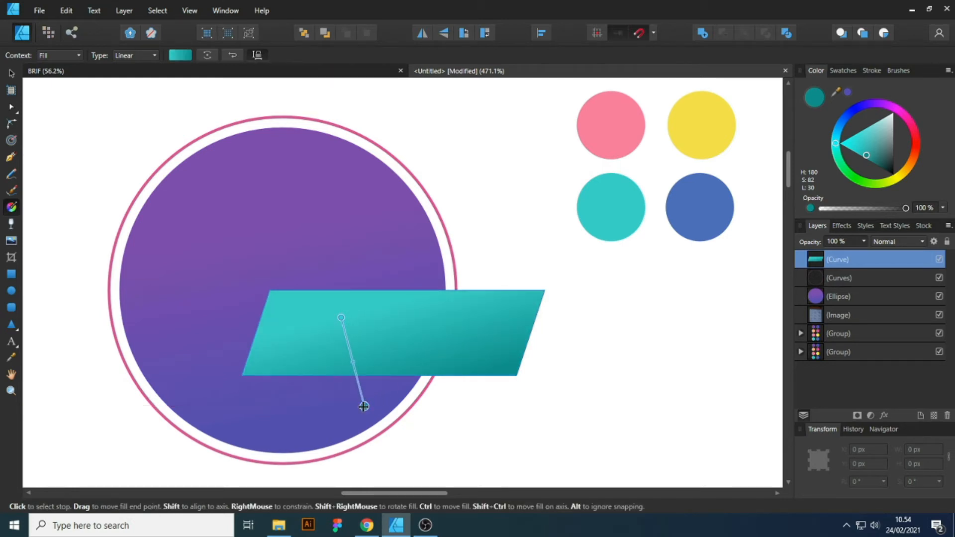
Set the end colour of the parallelogram's gradient to the medium blue sampled from the palette
scroll(196, 344, down, 3)
drag(842, 94, 463, 271)
click(848, 94)
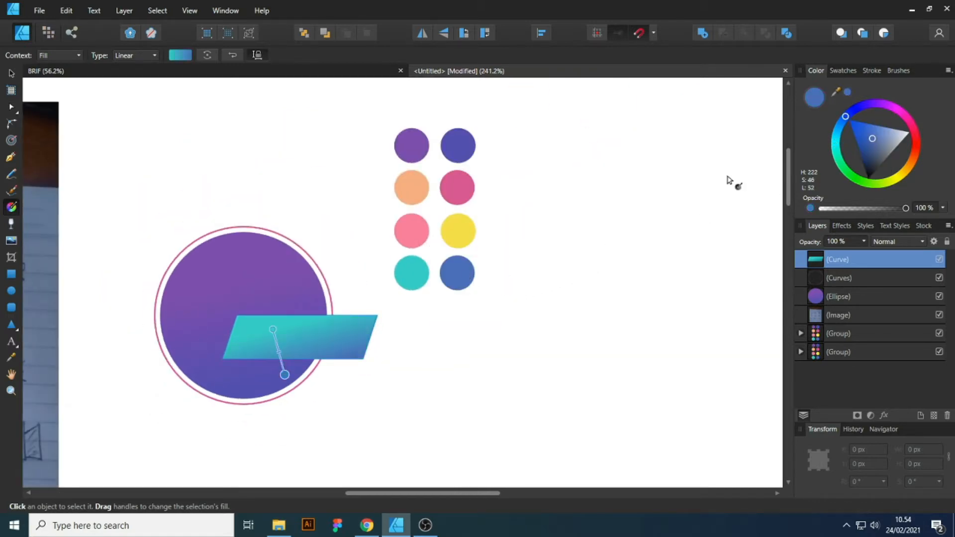
key(v)
click(417, 386)
scroll(571, 322, down, 4)
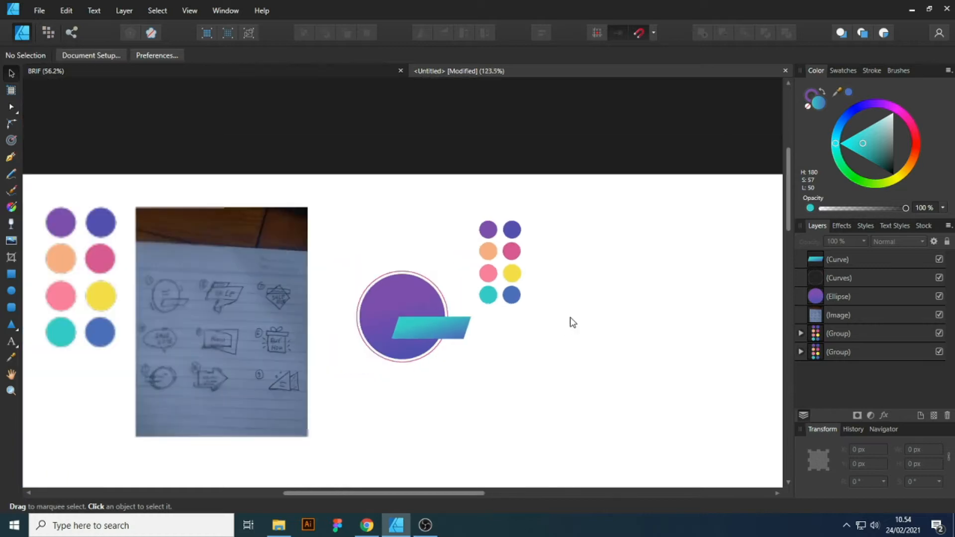
scroll(572, 318, up, 3)
scroll(625, 322, down, 1)
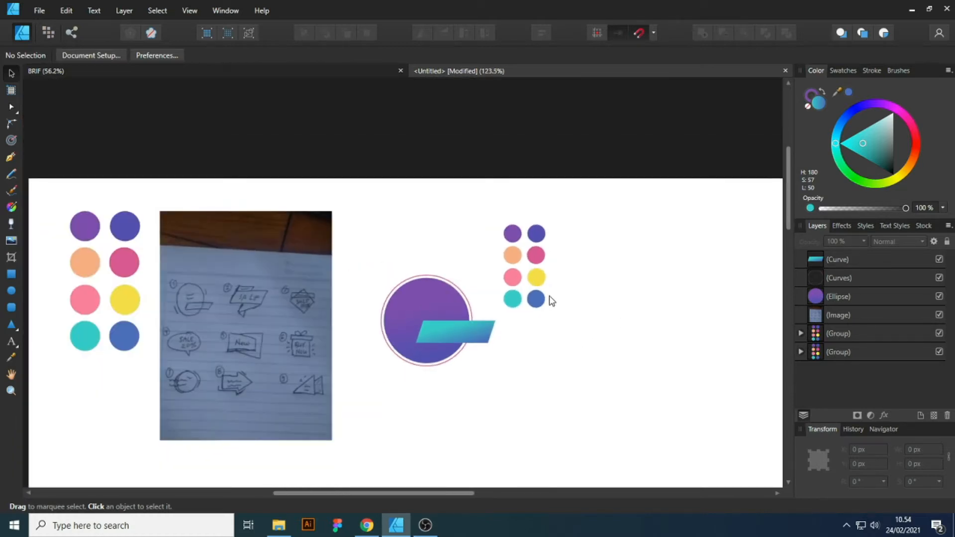
scroll(463, 304, up, 4)
scroll(505, 314, down, 5)
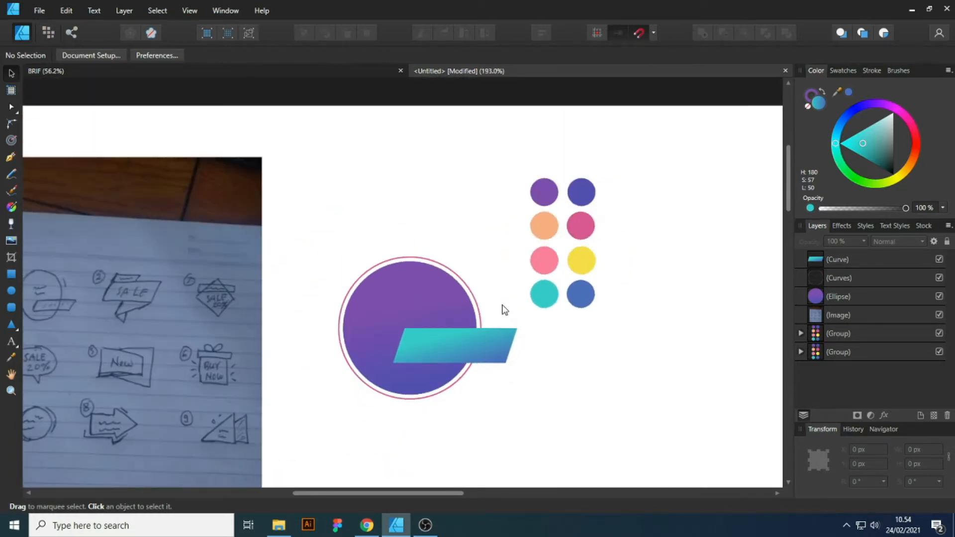
Nudge the teal parallelogram slightly to the left and down over the lower part of the purple circle
scroll(221, 321, up, 2)
scroll(222, 288, down, 1)
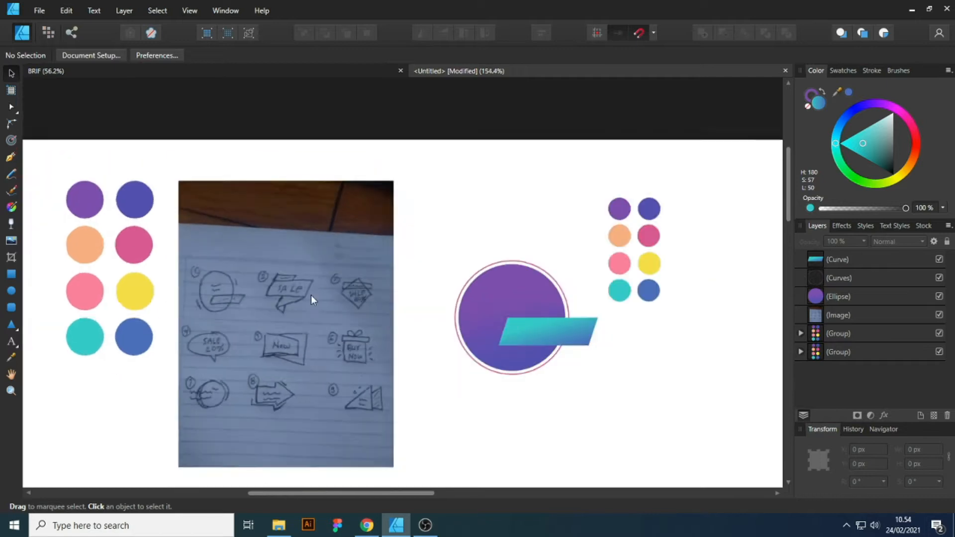
scroll(536, 347, up, 2)
click(545, 335)
drag(545, 336, 541, 339)
click(650, 393)
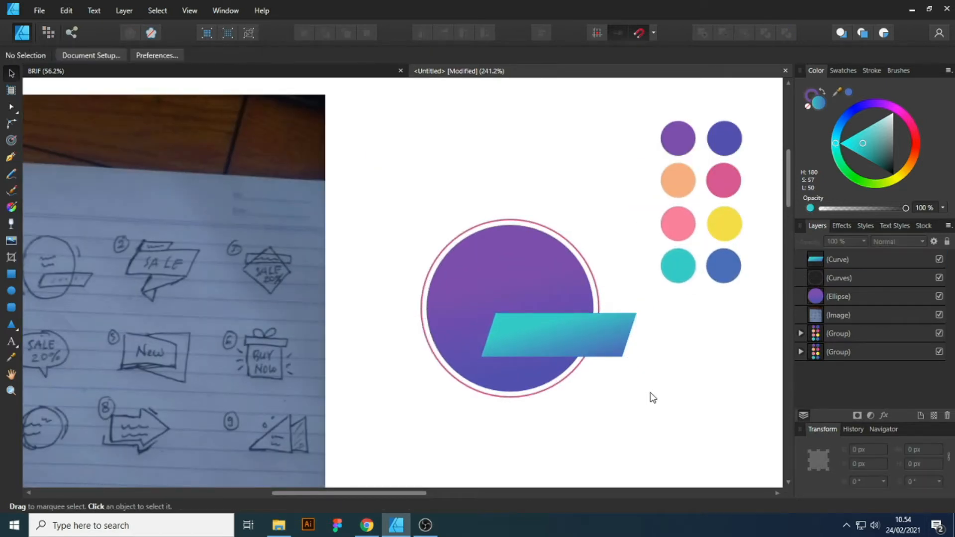
scroll(577, 343, up, 2)
drag(604, 342, 592, 341)
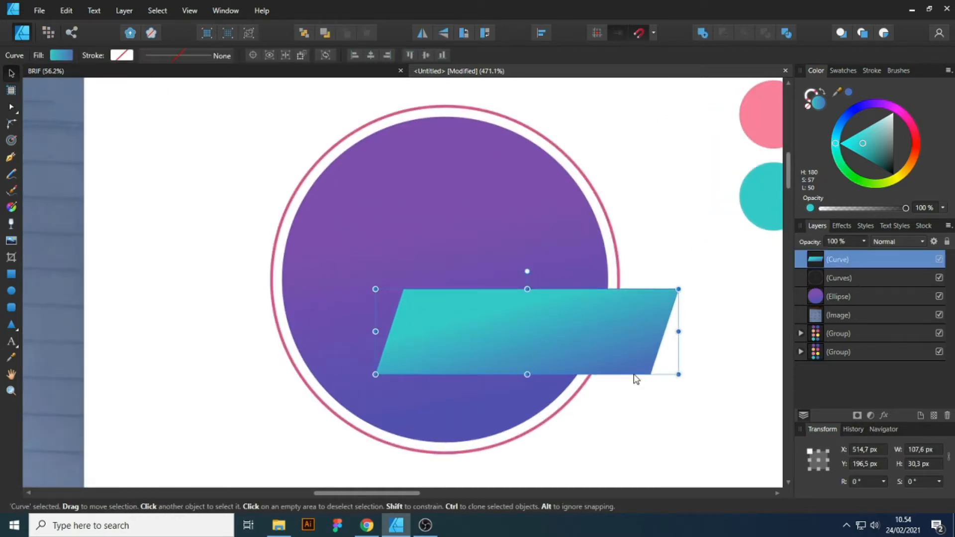
click(655, 407)
scroll(539, 326, down, 4)
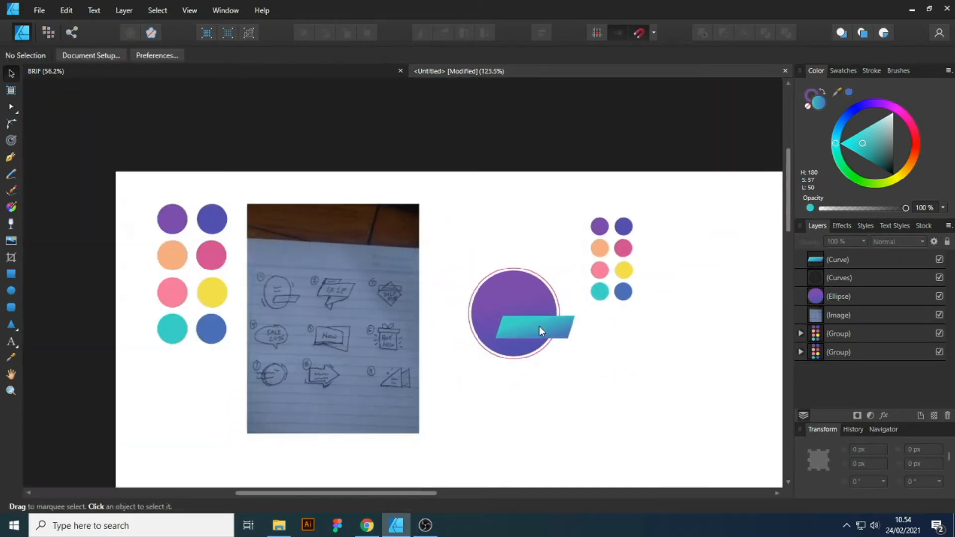
scroll(461, 310, up, 2)
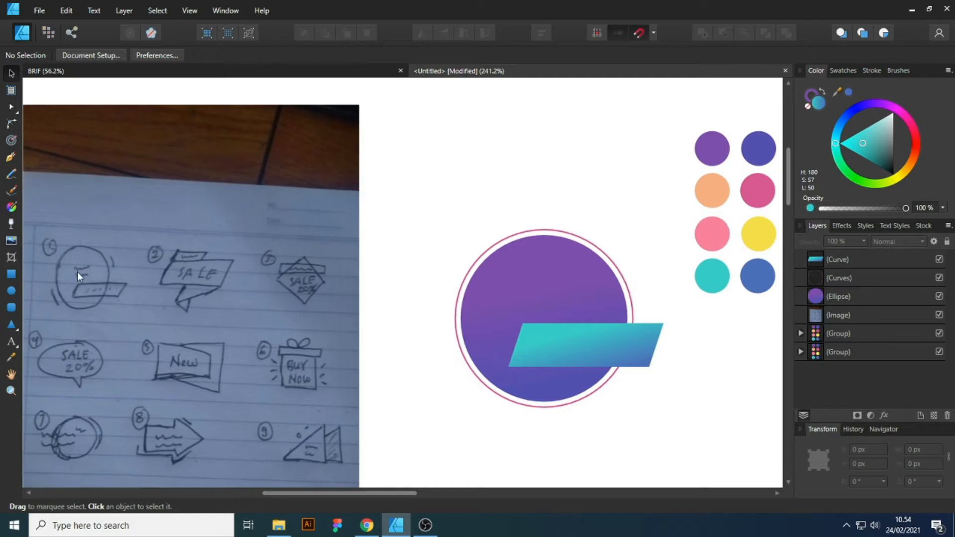
scroll(666, 328, up, 1)
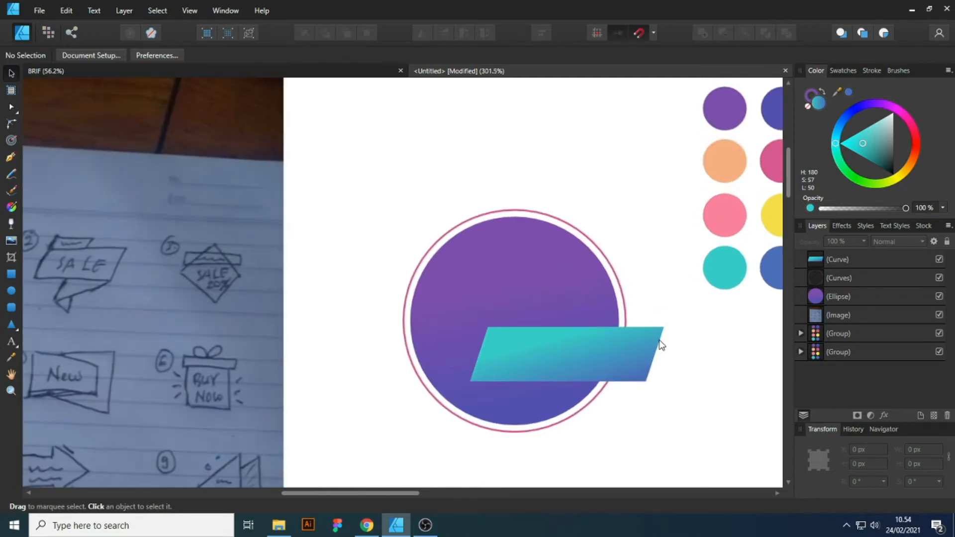
scroll(509, 305, up, 3)
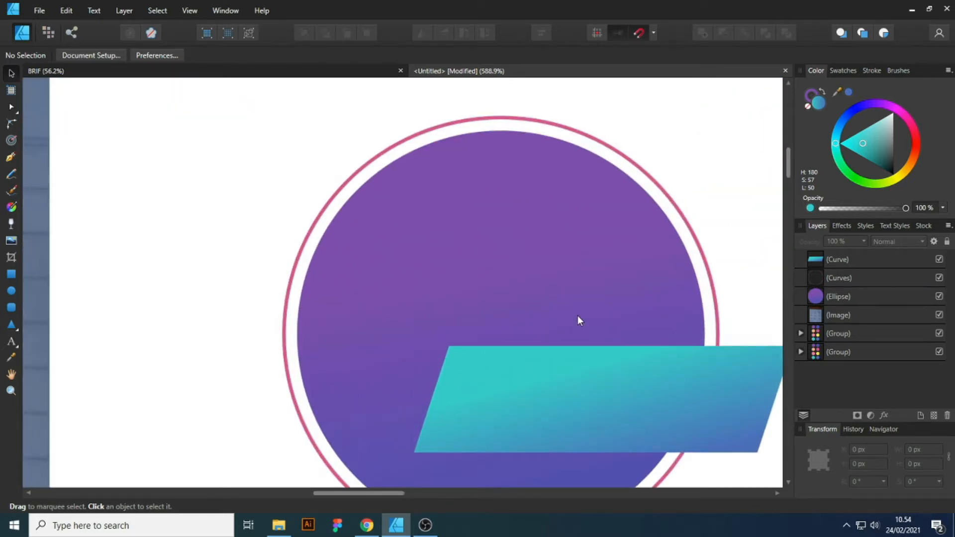
key(t)
click(450, 238)
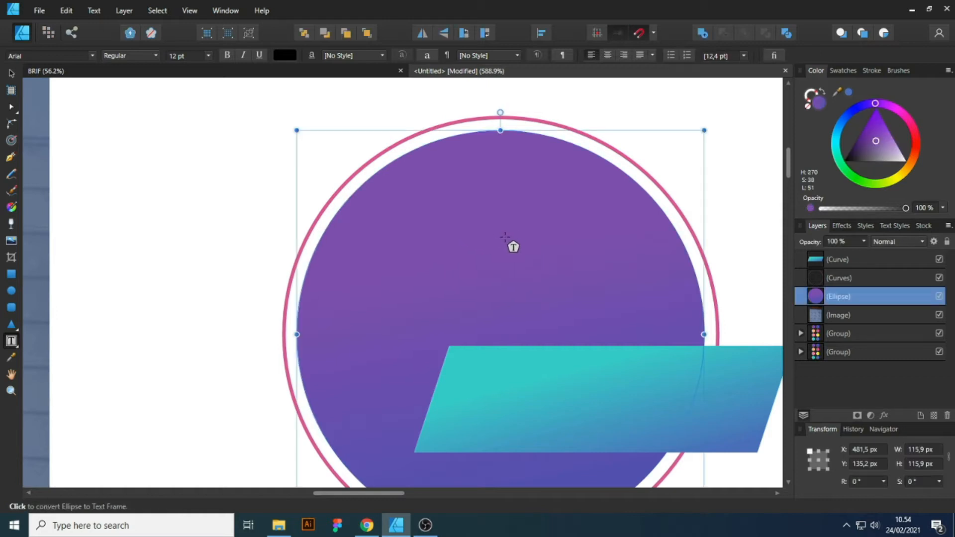
click(11, 341)
click(49, 342)
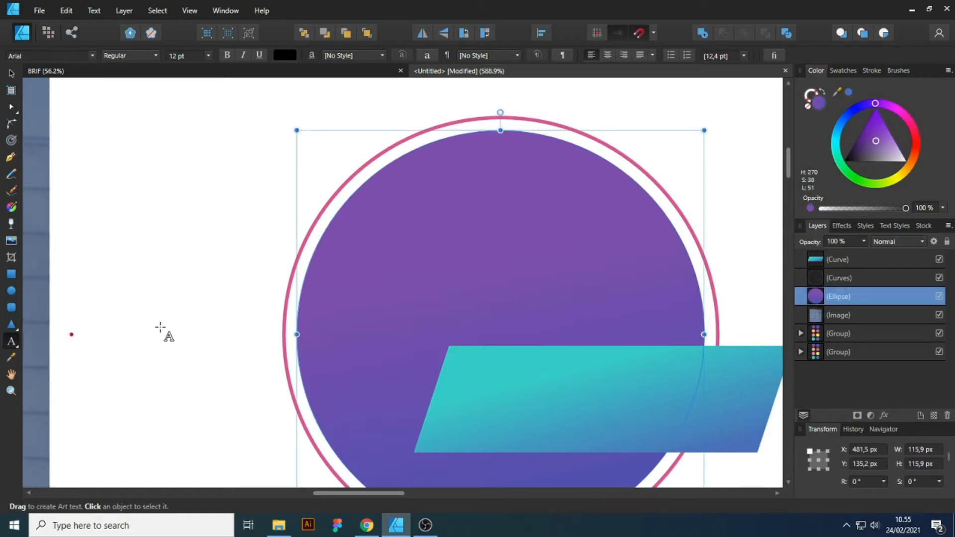
click(11, 73)
click(162, 213)
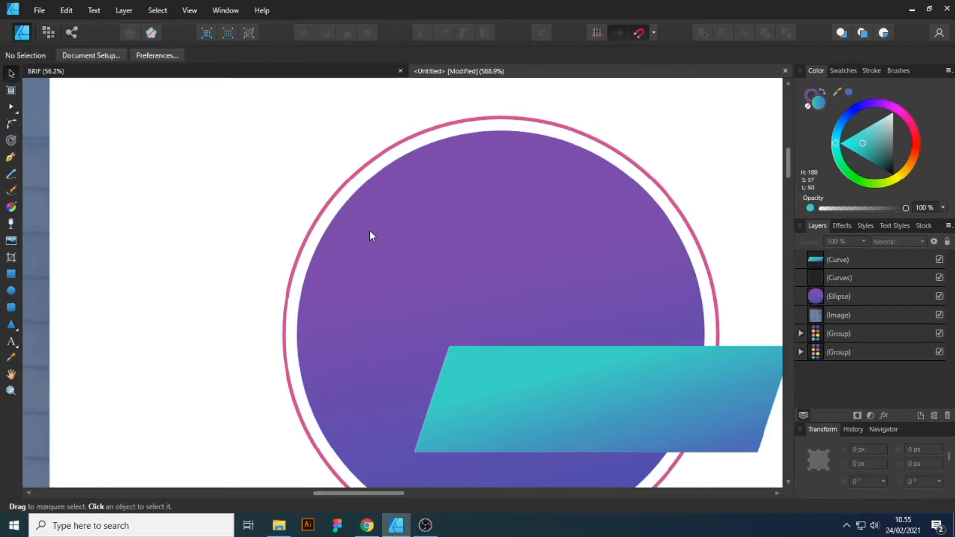
Add artistic text reading SPECIAL OFFER on two lines in the purple circle, above the teal banner
click(12, 343)
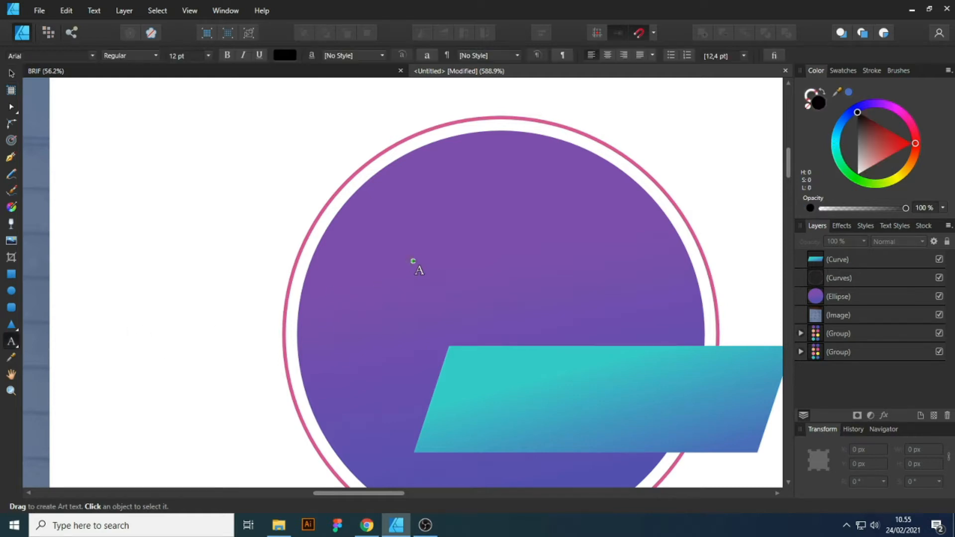
click(413, 261)
scroll(449, 258, up, 2)
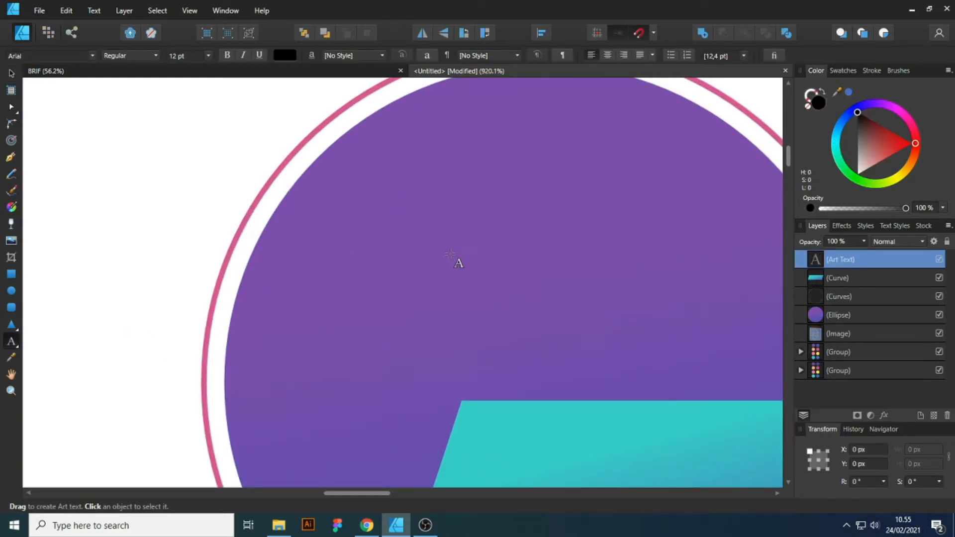
text(SPECIAL)
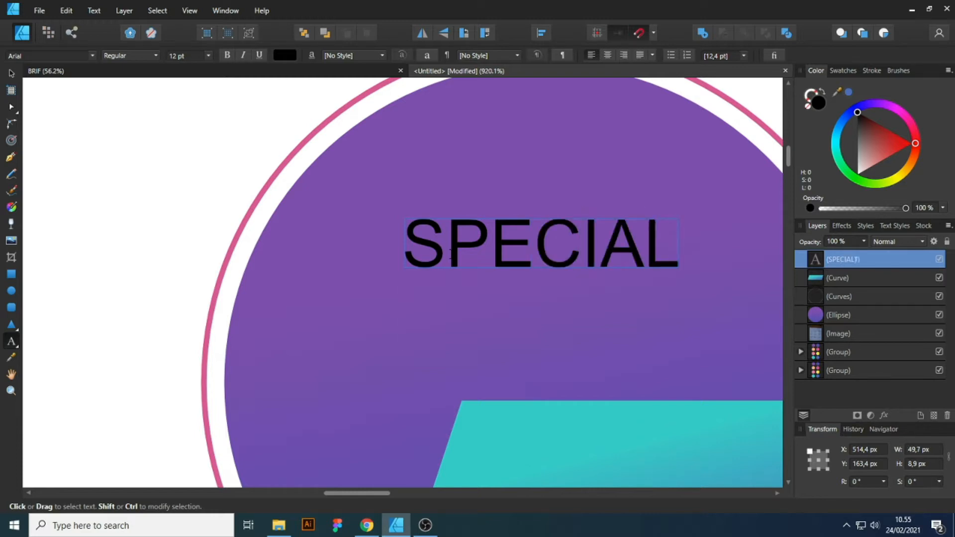
key(Return)
text(OFFER)
Centre-align both lines of the SPECIAL OFFER text and set its font to Montserrat
key(ctrl+a)
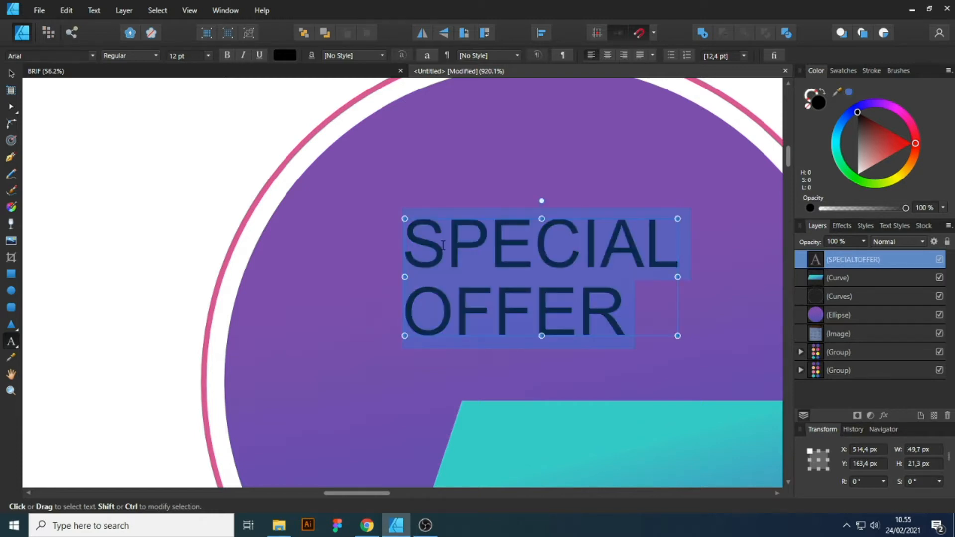
click(607, 55)
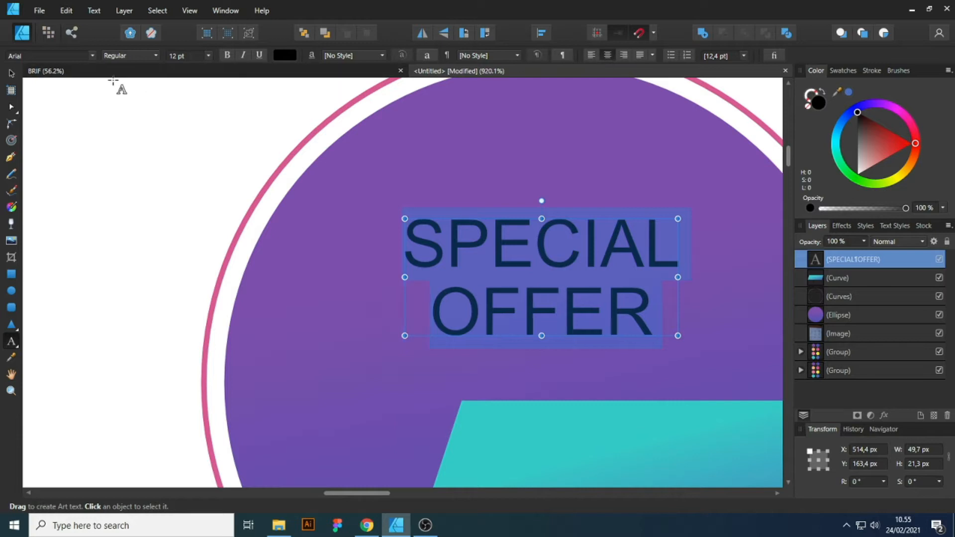
click(71, 56)
text(MONTS)
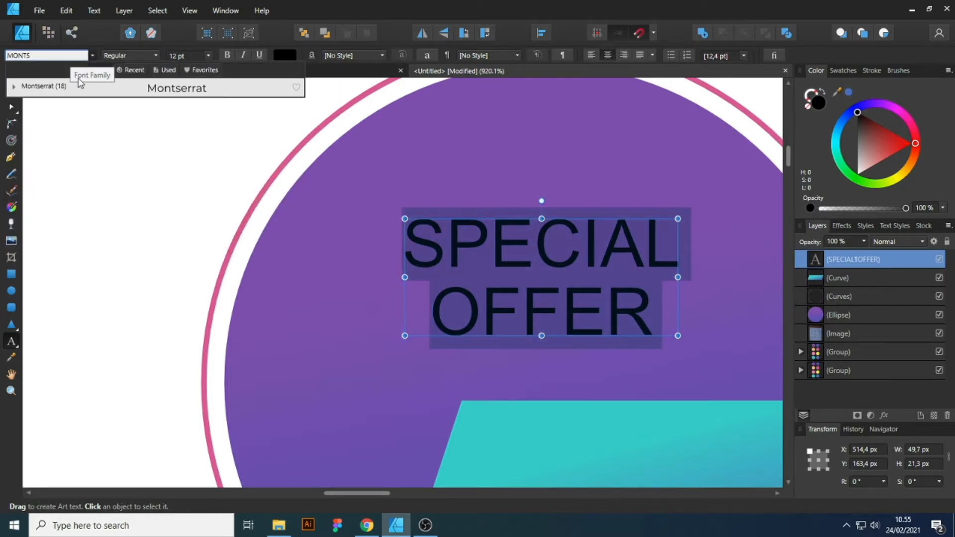
click(81, 86)
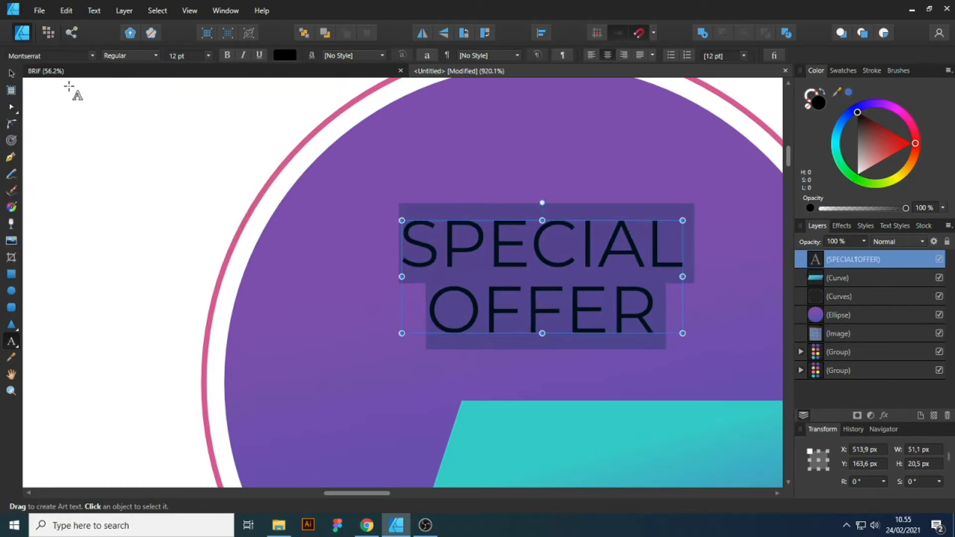
click(9, 75)
click(94, 195)
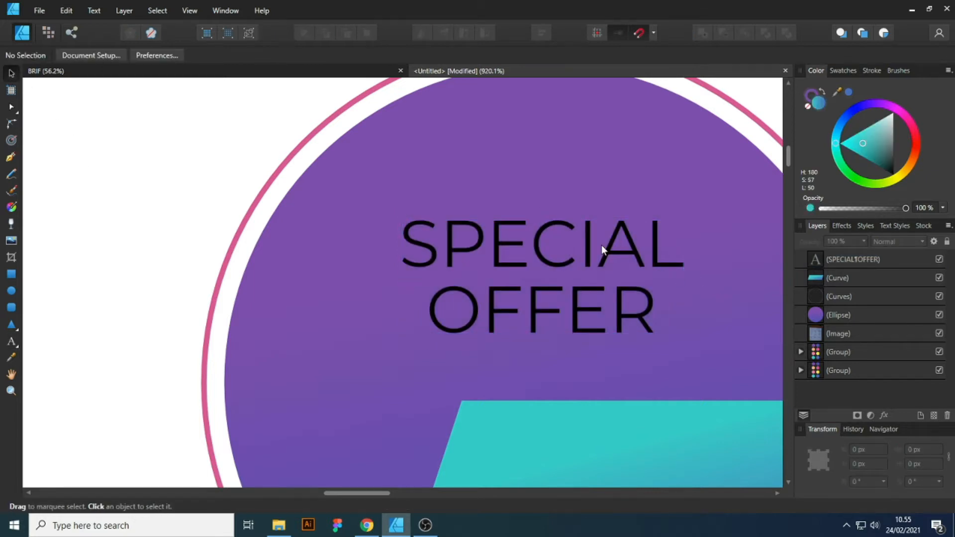
Make the SPECIAL OFFER text bold and colour it white
click(497, 244)
click(227, 54)
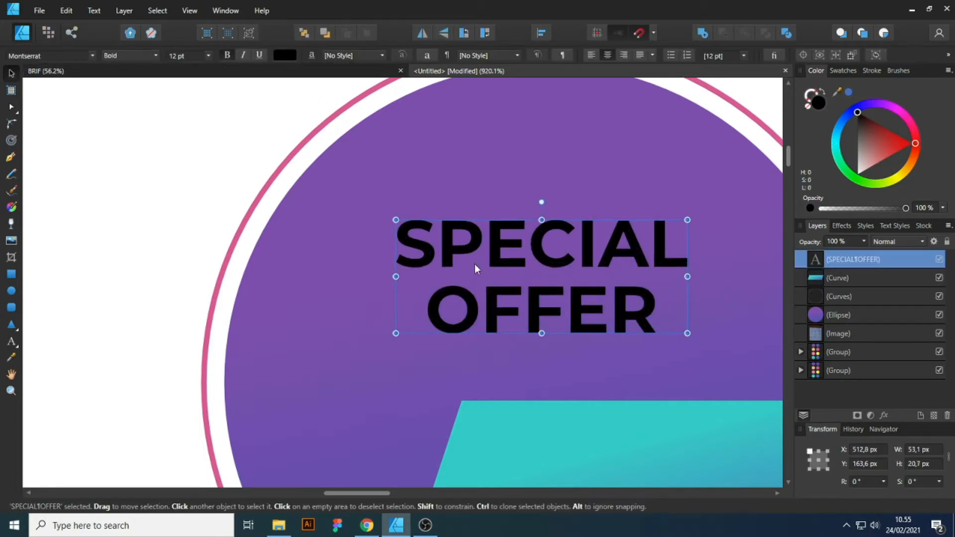
scroll(266, 264, down, 2)
click(852, 176)
click(864, 136)
drag(864, 136, 834, 95)
click(657, 154)
scroll(316, 222, down, 2)
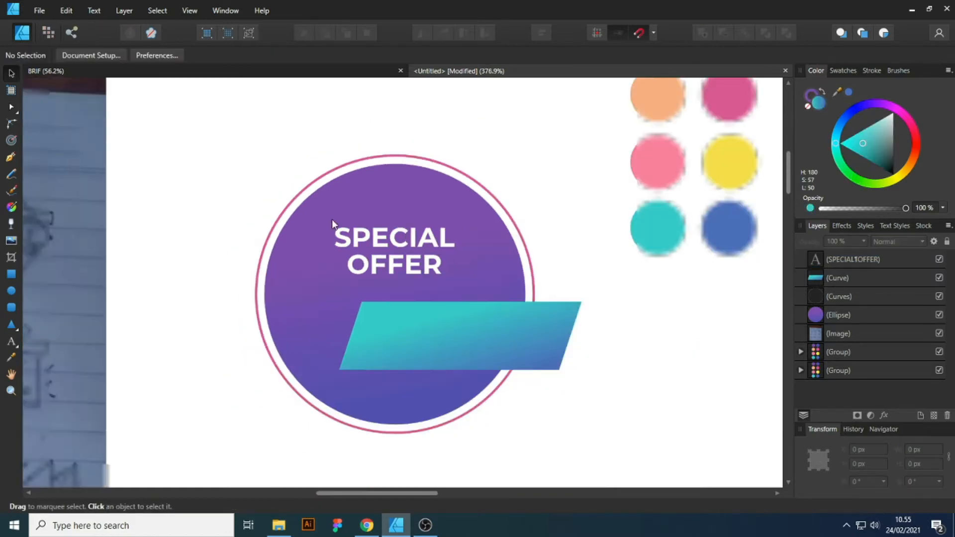
Delete the word OFFER from the text and enlarge the remaining SPECIAL to about 16.8 pt
scroll(420, 283, up, 2)
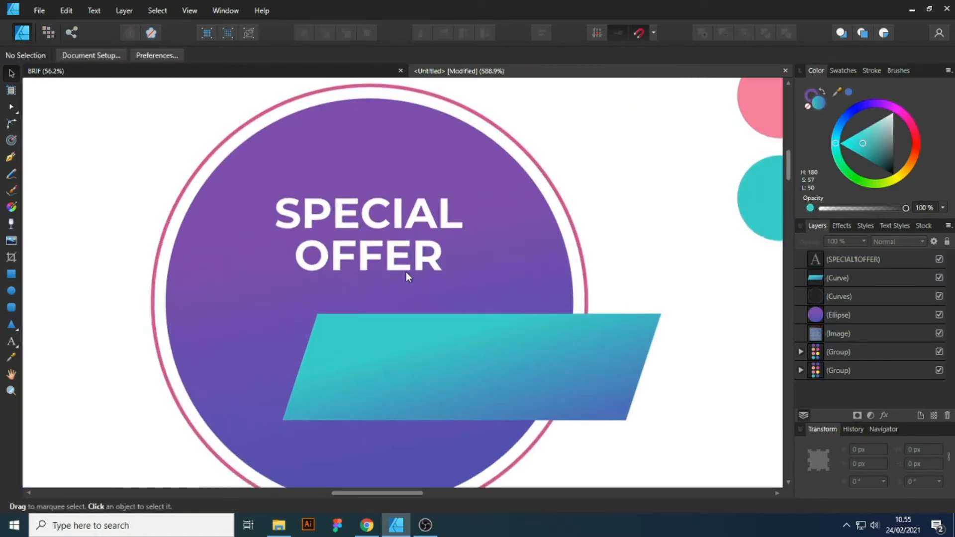
click(419, 222)
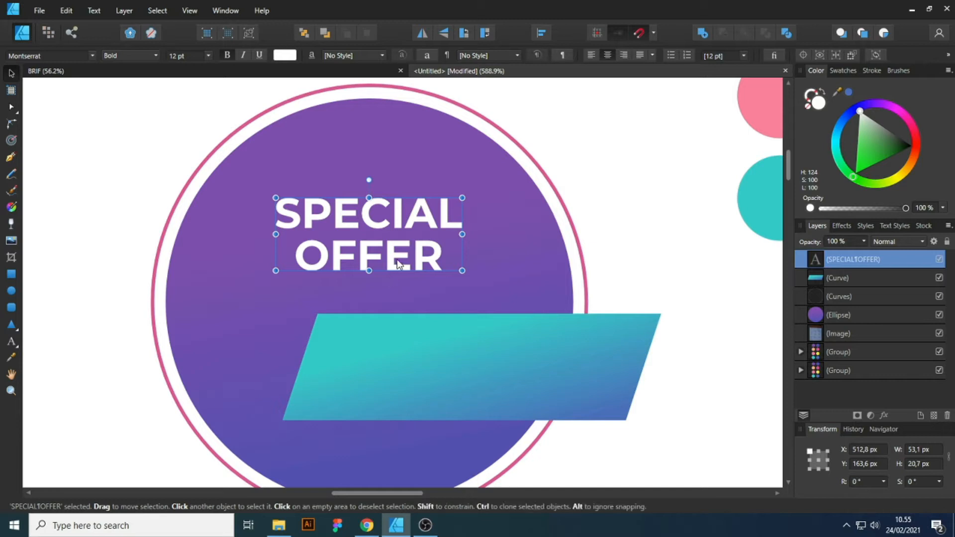
key(t)
drag(455, 251, 289, 246)
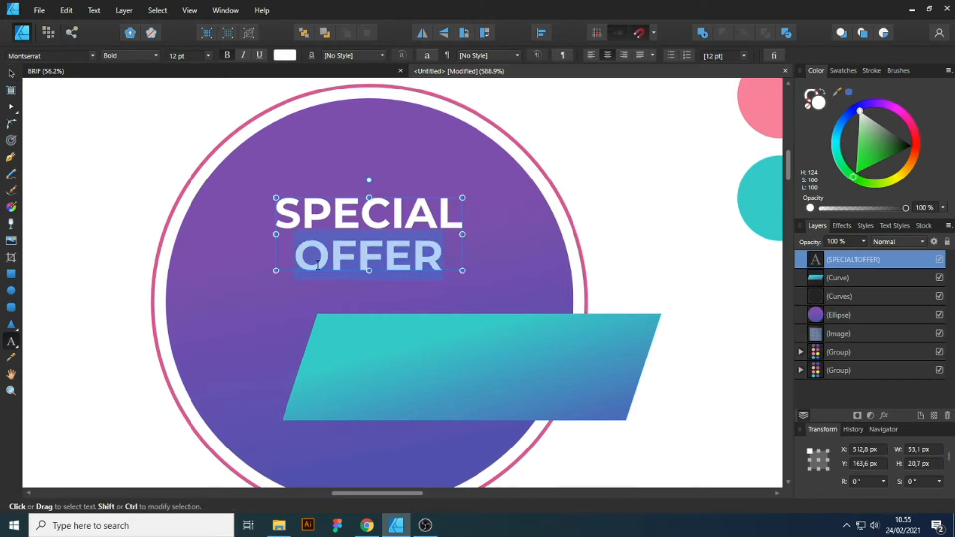
key(BackSpace)
click(10, 74)
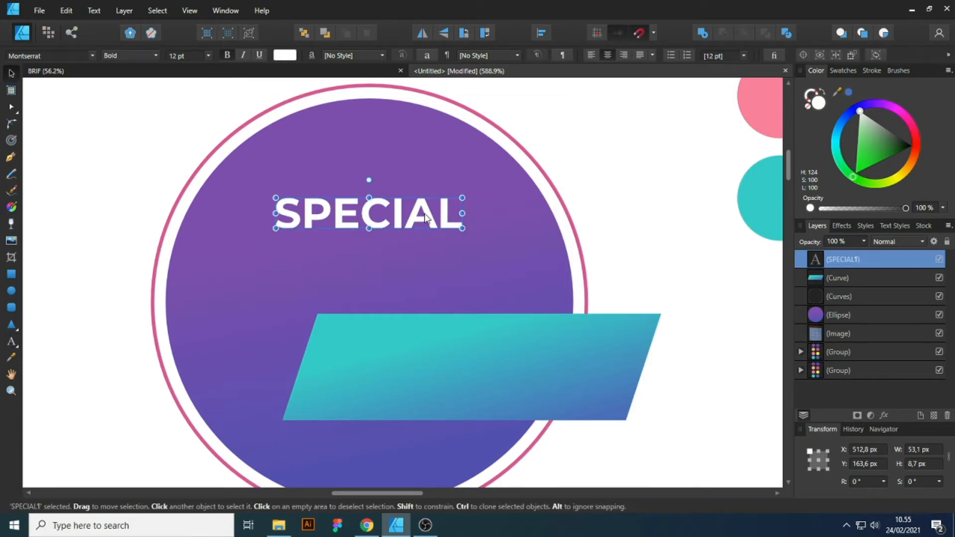
mouse_move(375, 227)
mouse_down()
mouse_move(381, 234)
mouse_move(372, 210)
mouse_up()
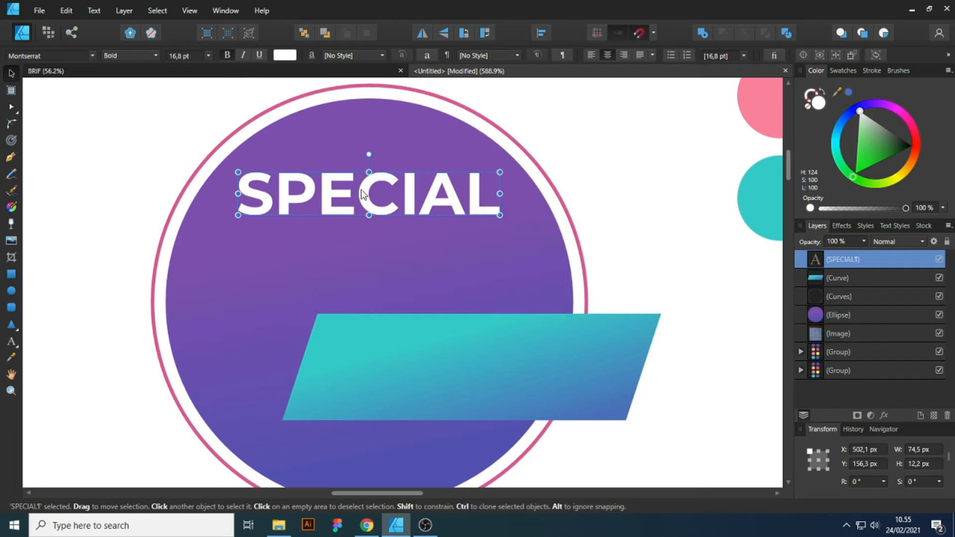
Duplicate the SPECIAL text directly below itself and change the copy's wording to OFFER
drag(365, 193, 368, 245)
double_click(372, 244)
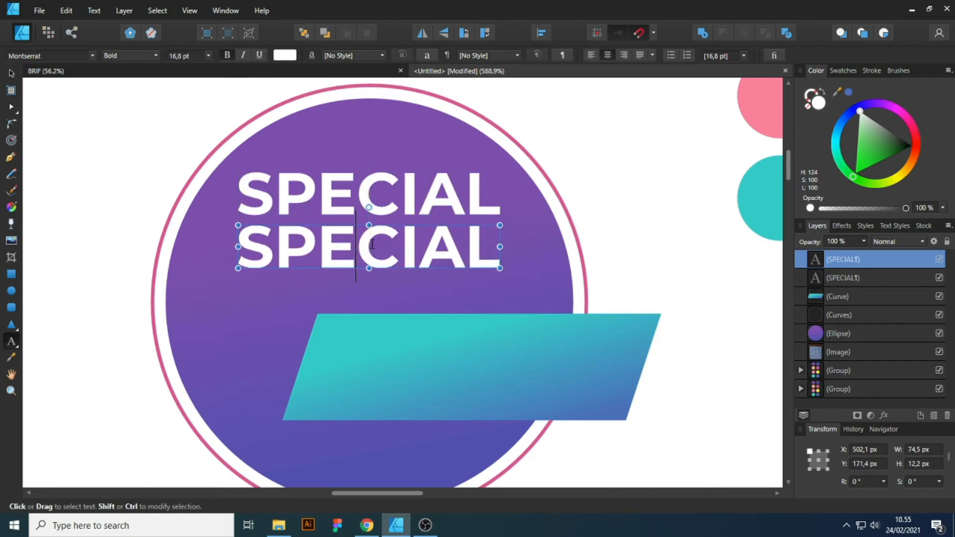
text(OFFER)
key(Escape)
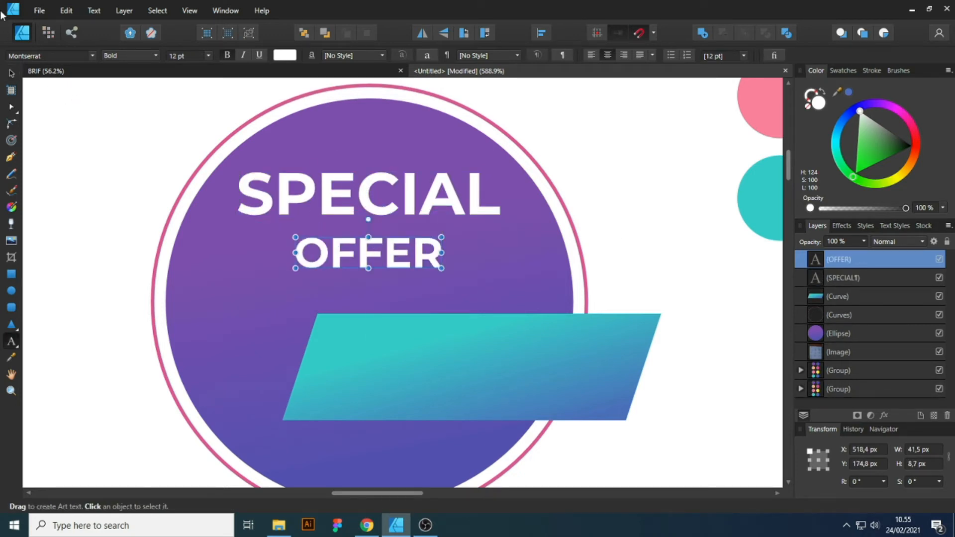
click(12, 73)
Enlarge OFFER to about 21.6 pt to match the width of SPECIAL and move it slightly down, just beneath that word
drag(368, 237, 358, 211)
scroll(485, 239, up, 4)
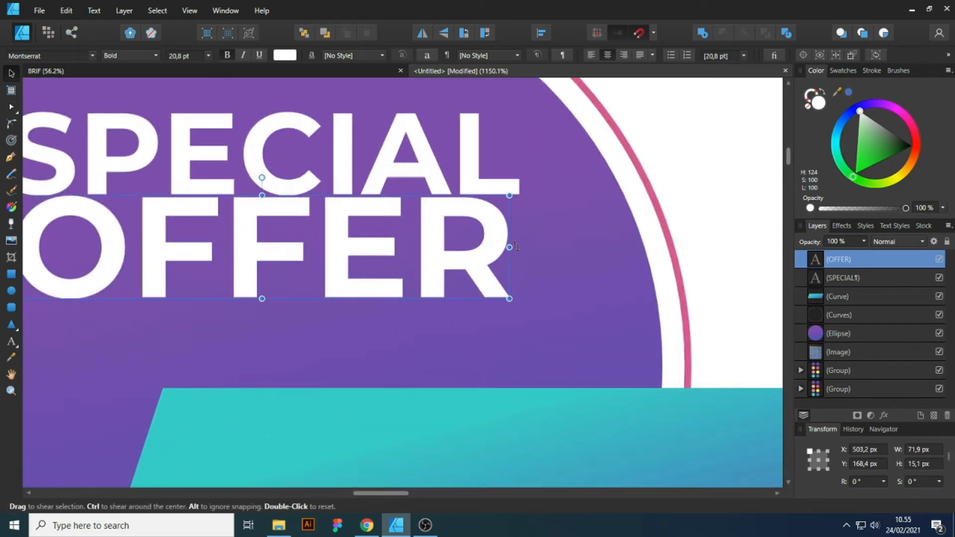
drag(512, 247, 519, 247)
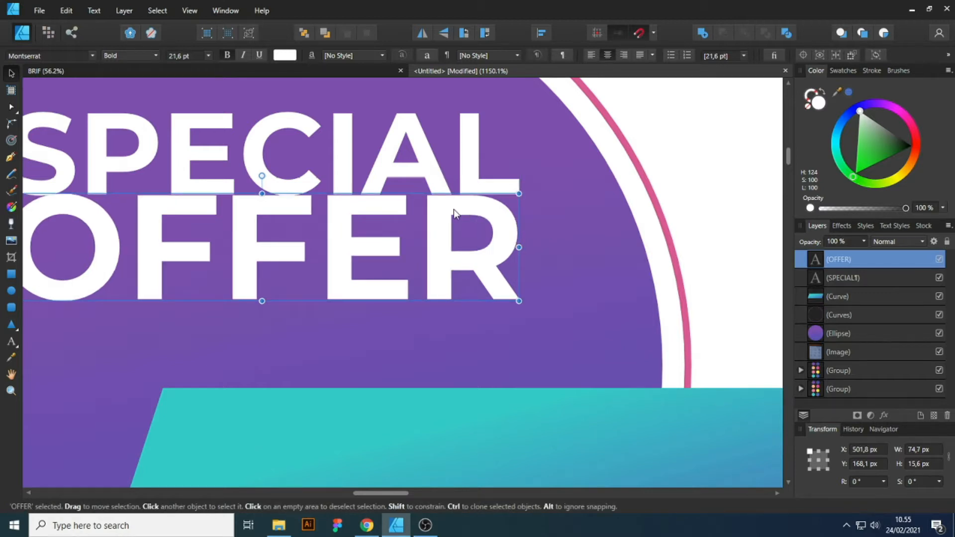
drag(382, 205, 379, 222)
scroll(470, 213, down, 4)
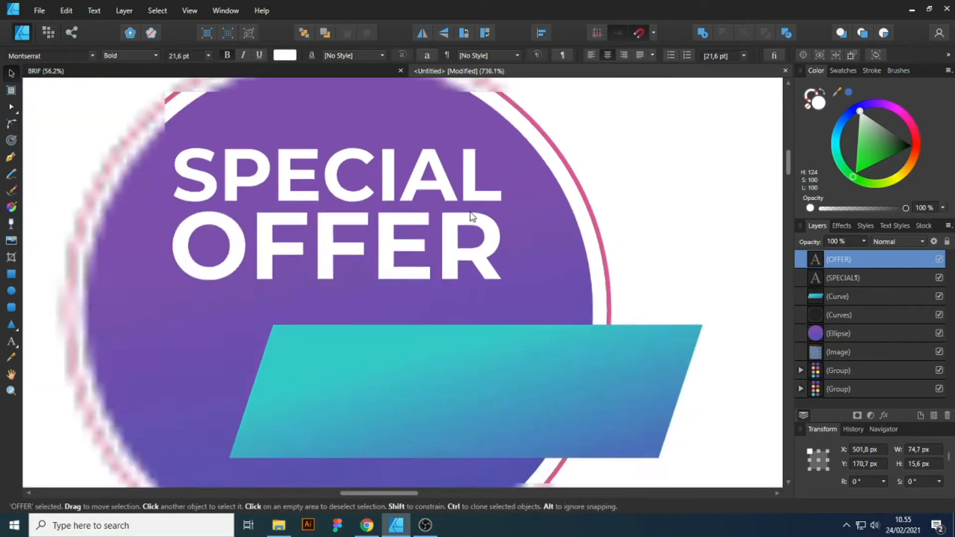
Remove the bold weight from the word SPECIAL
key(alt)
scroll(421, 184, up, 1)
click(421, 184)
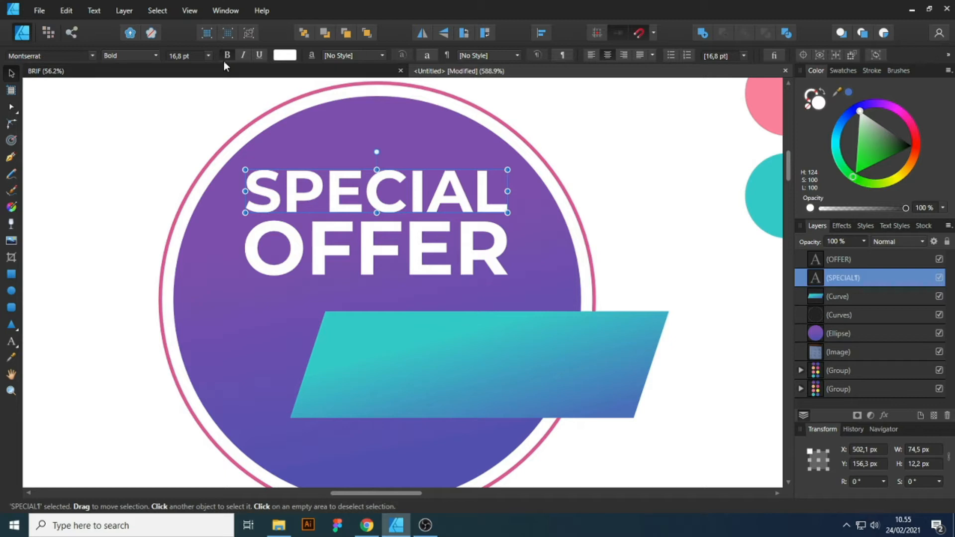
click(231, 56)
click(151, 132)
Move SPECIAL and OFFER together slightly down and scale them up to about 83 px wide
drag(118, 117, 555, 299)
key(Down)
key(Down)
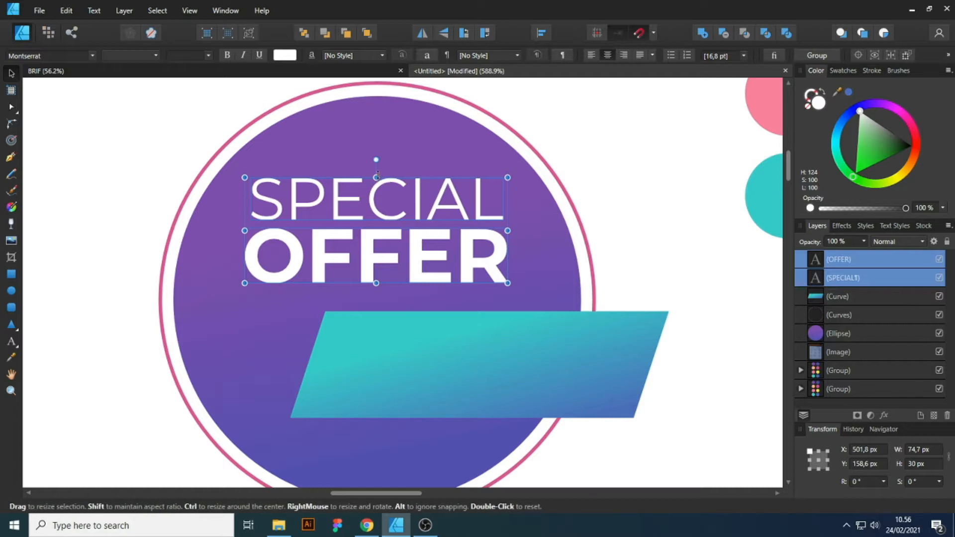
drag(376, 175, 376, 171)
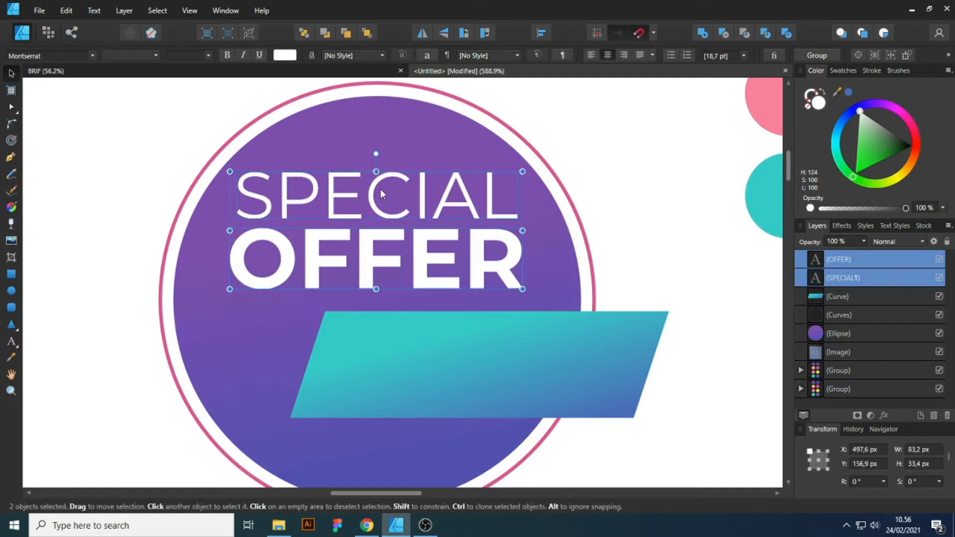
Convert the SPECIAL and OFFER texts to curves
right_click(370, 244)
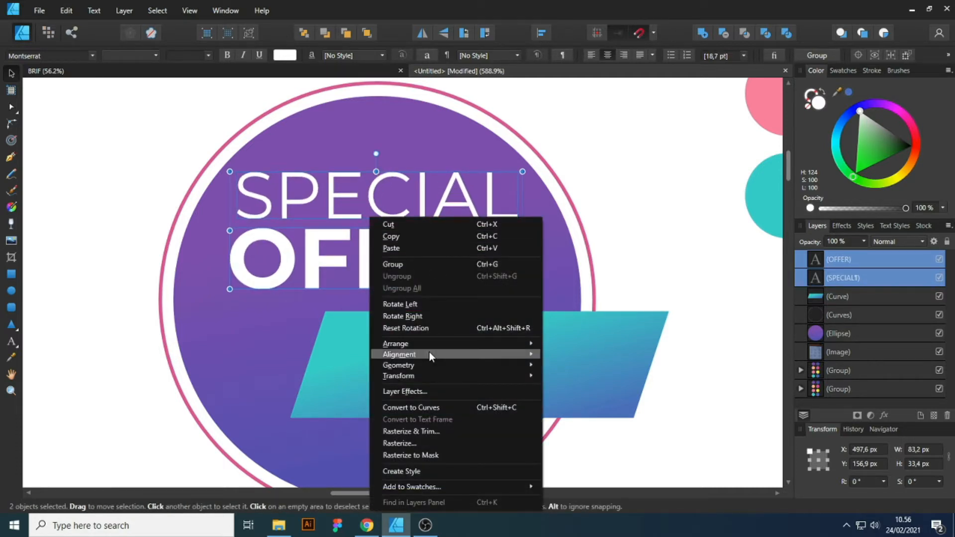
click(437, 410)
scroll(293, 276, up, 5)
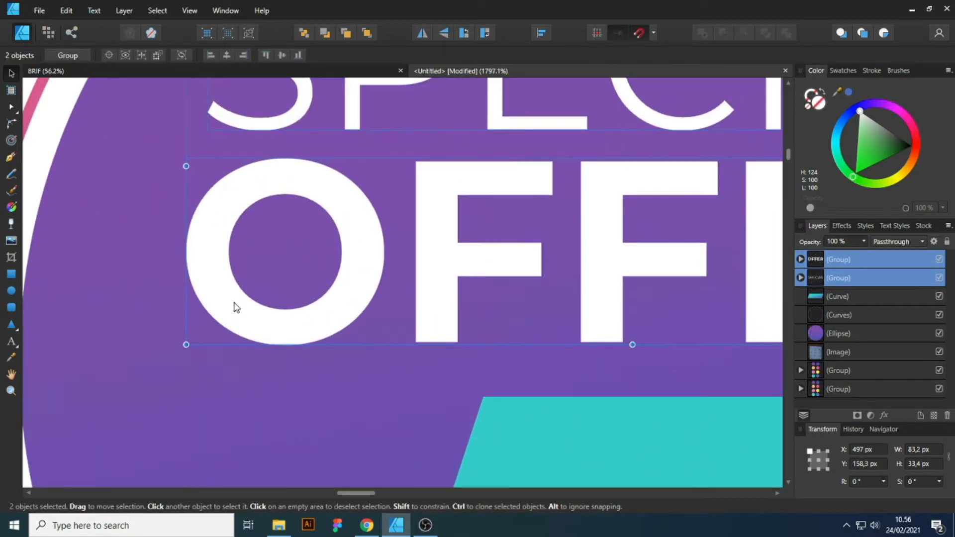
Duplicate the SPECIAL and OFFER lettering groups and order each copy behind its original
key(ctrl+j)
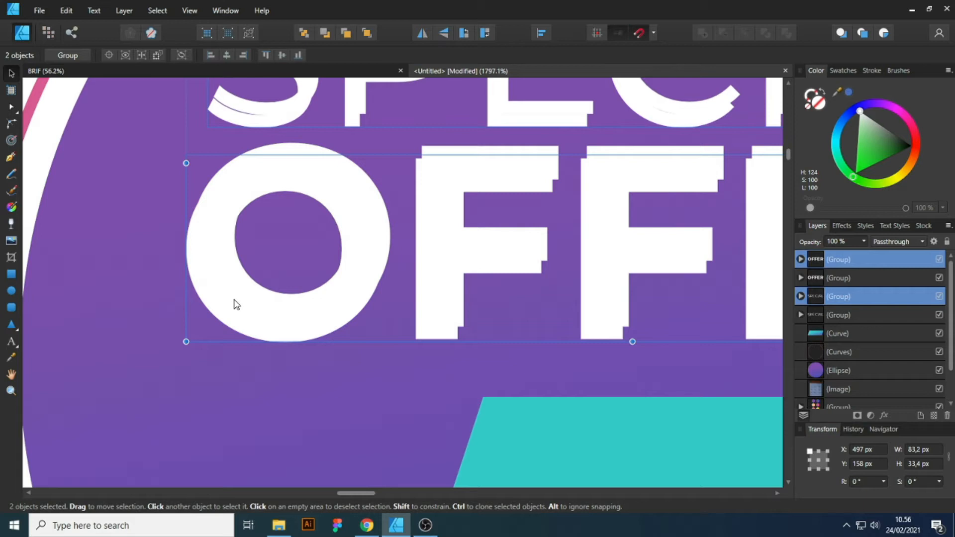
key(ctrl+bracketleft)
scroll(269, 274, down, 5)
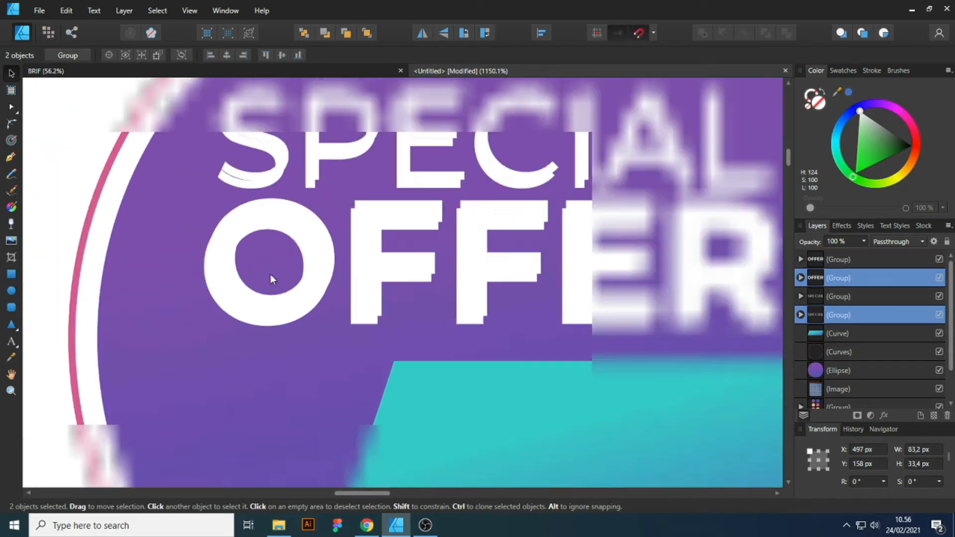
scroll(285, 357, up, 2)
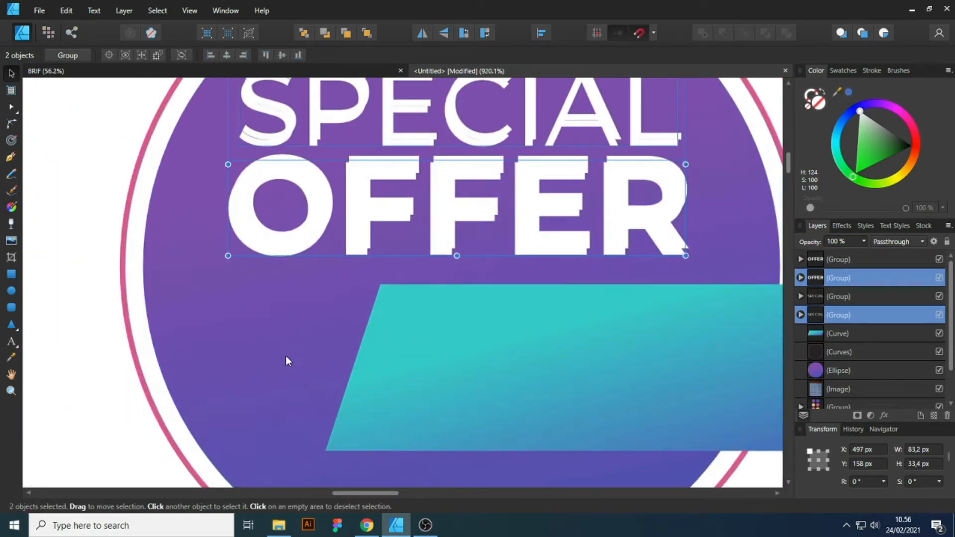
Fill the rear lettering copies with purple sampled from the circle, darkened to H 268, S 51, L 35
key(i)
click(197, 201)
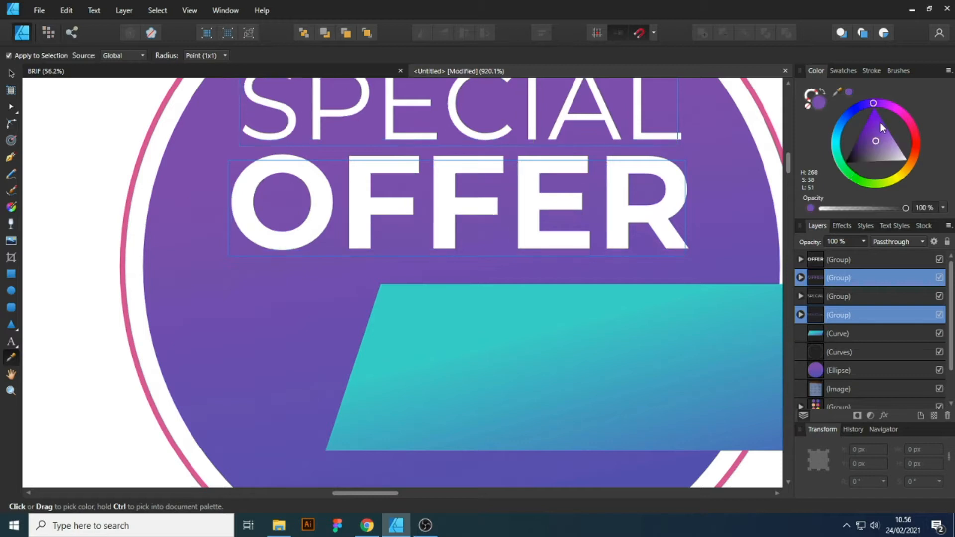
drag(870, 142, 865, 143)
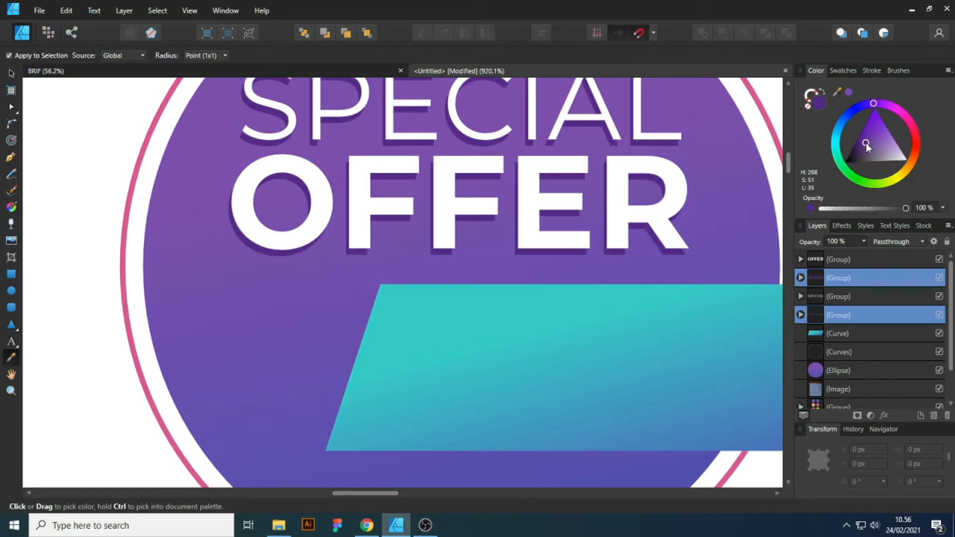
Nudge the dark purple lettering copies slightly down and left to X 496.8 px, Y 158.2 px as a shadow, then deselect them
scroll(249, 246, up, 5)
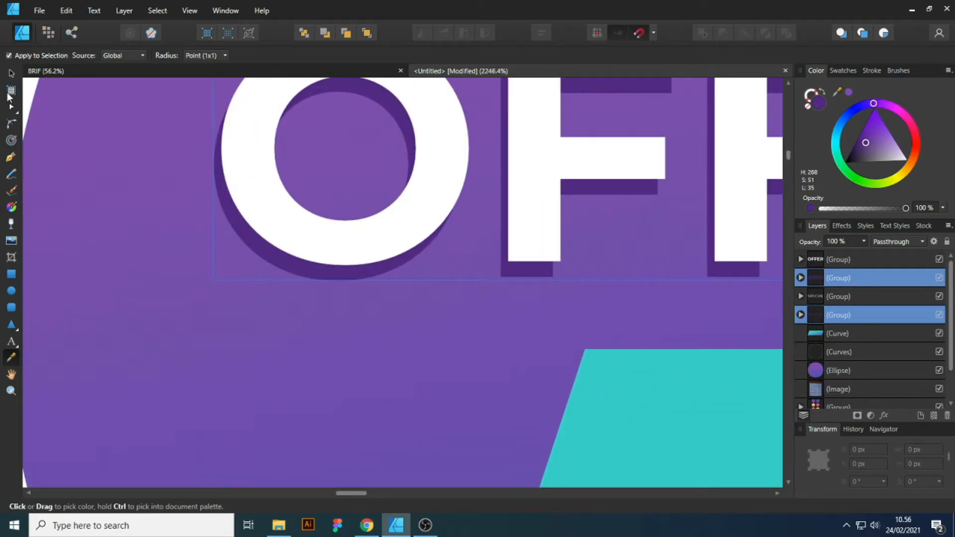
key(v)
scroll(287, 262, up, 3)
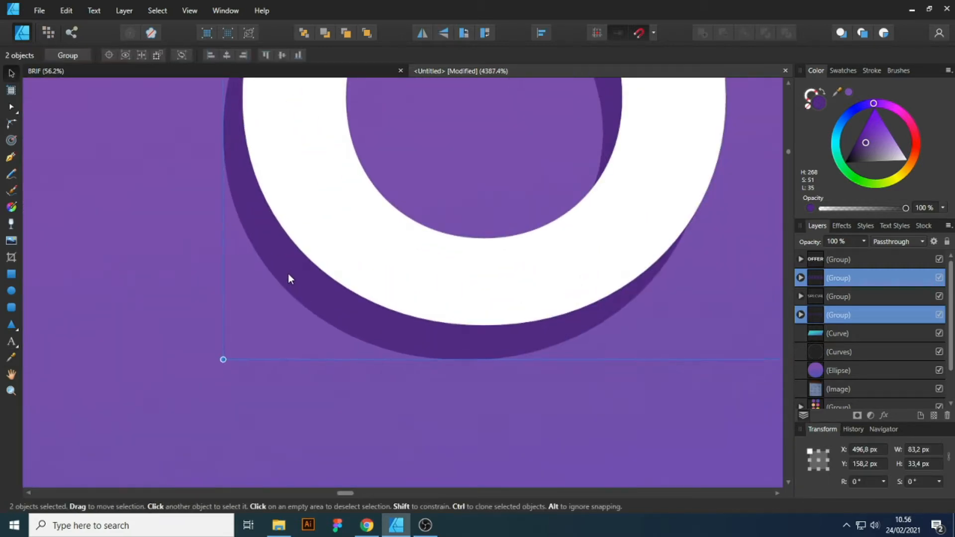
scroll(288, 273, down, 9)
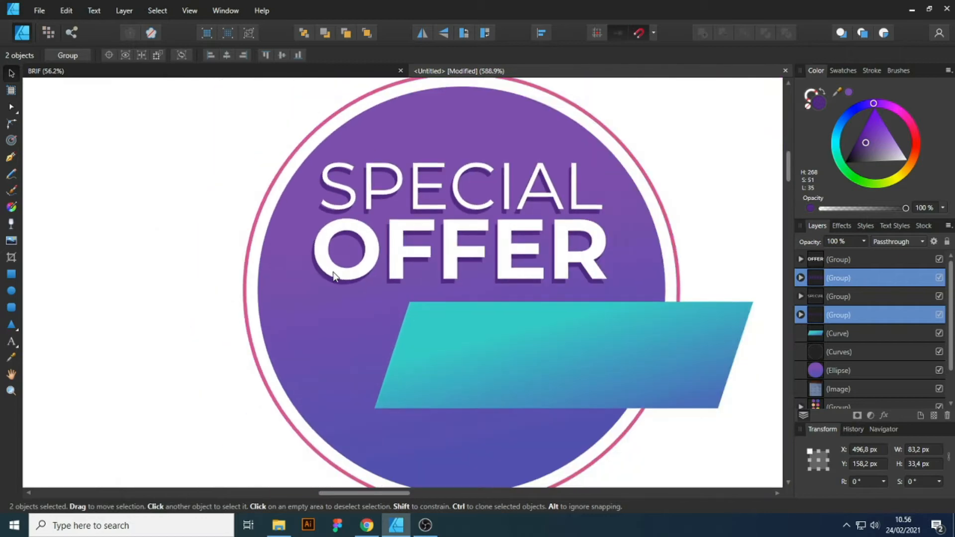
click(716, 202)
scroll(303, 201, down, 4)
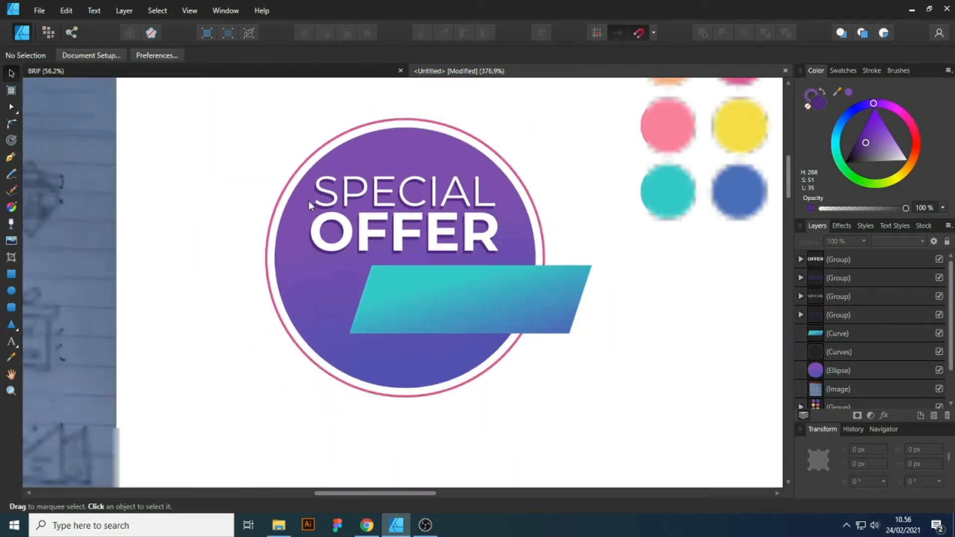
Move the teal gradient banner slightly left, to about X 512.1 px
scroll(423, 298, up, 3)
click(336, 225)
scroll(398, 271, up, 2)
drag(389, 268, 384, 269)
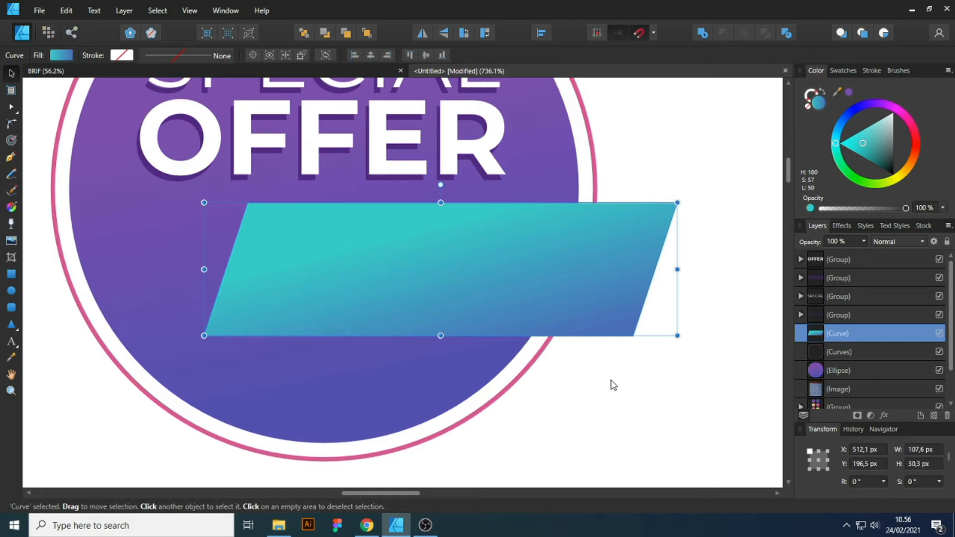
click(603, 380)
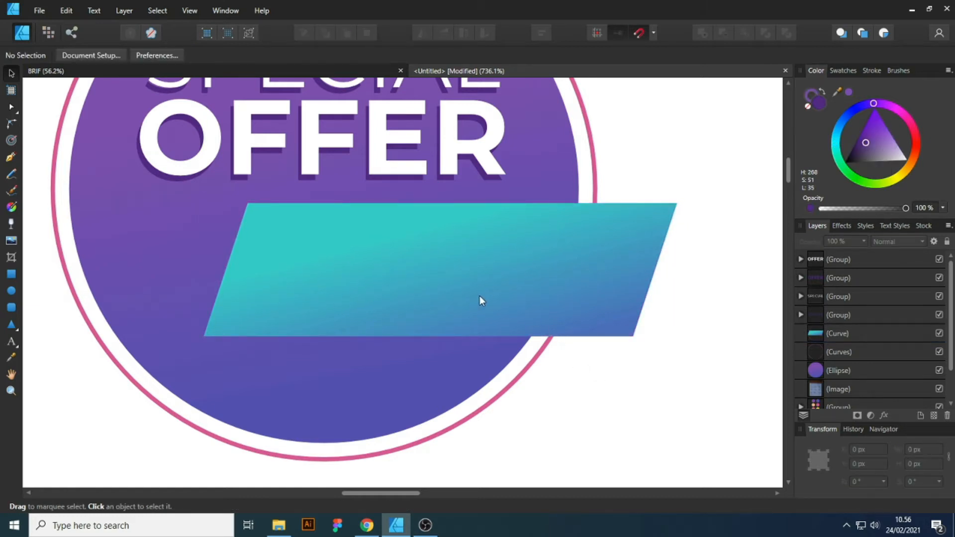
Add the white artistic text 50% on the teal banner
scroll(492, 299, up, 2)
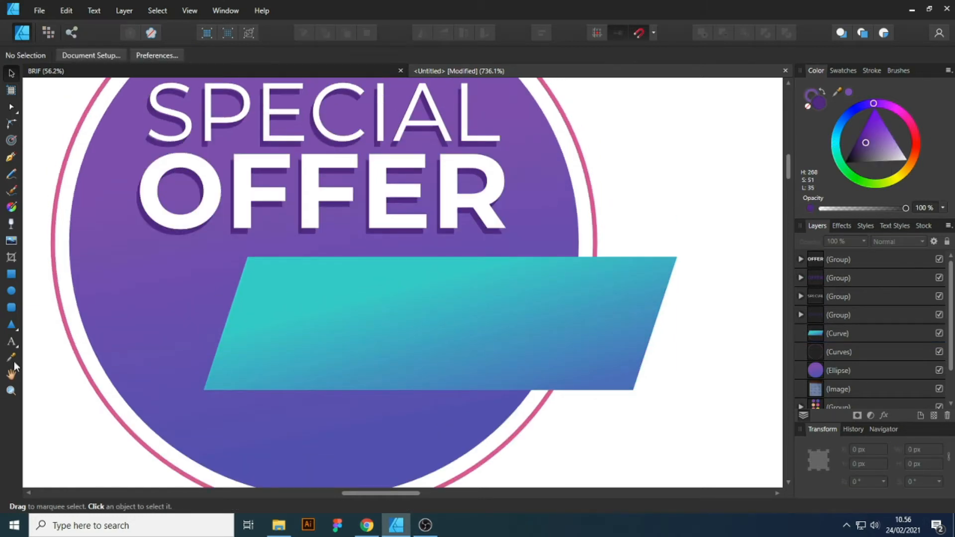
click(11, 341)
click(381, 338)
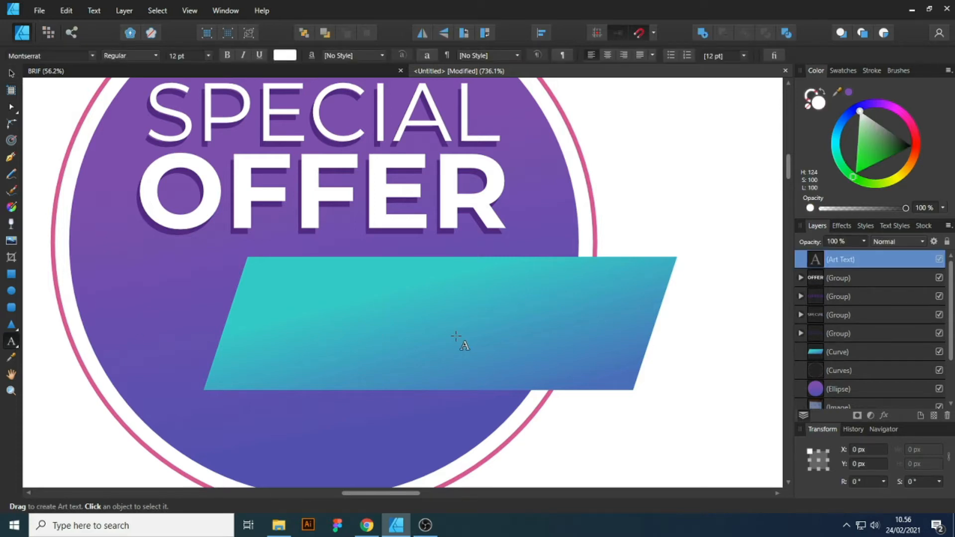
text(50)
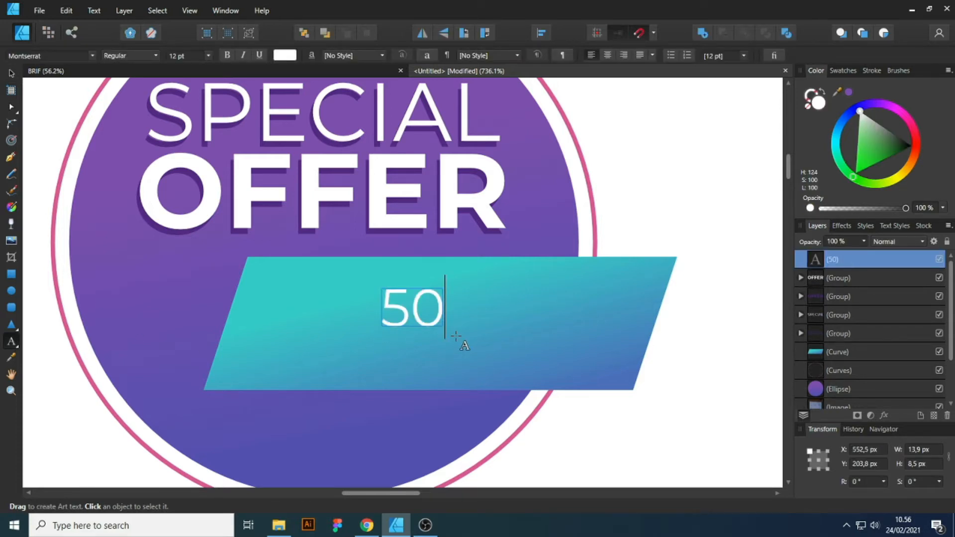
text(%)
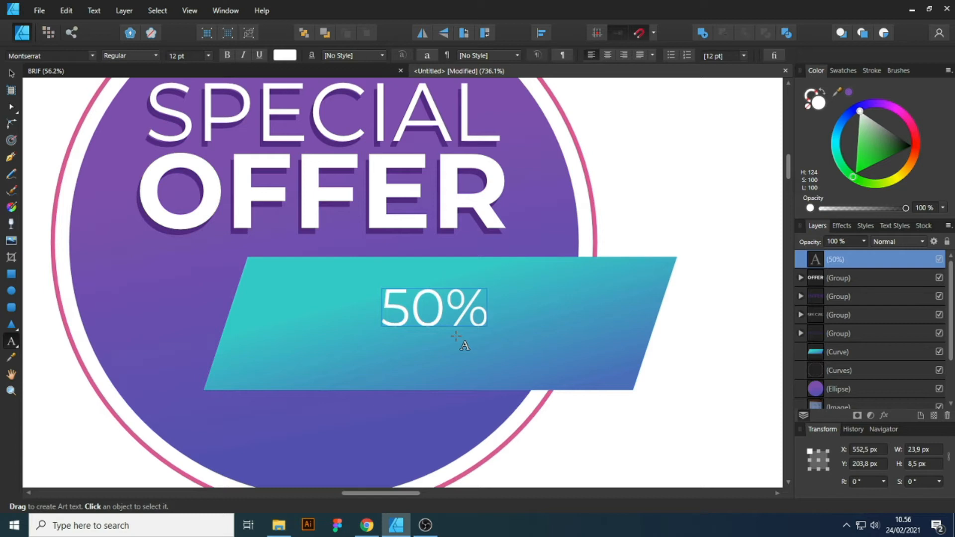
key(Escape)
Enlarge the 50% text to about 21.2 pt and place it in the left part of the banner
click(6, 73)
drag(435, 332, 434, 353)
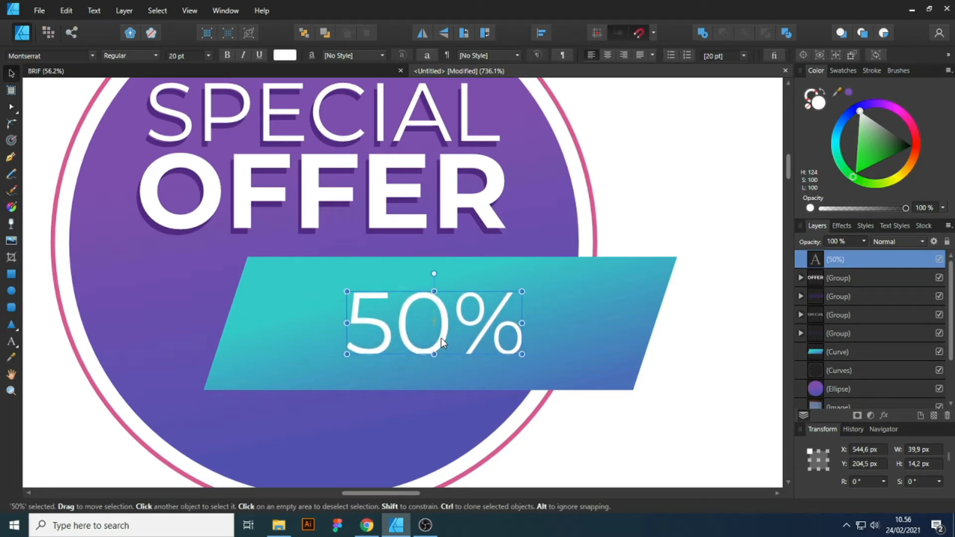
drag(442, 335, 351, 332)
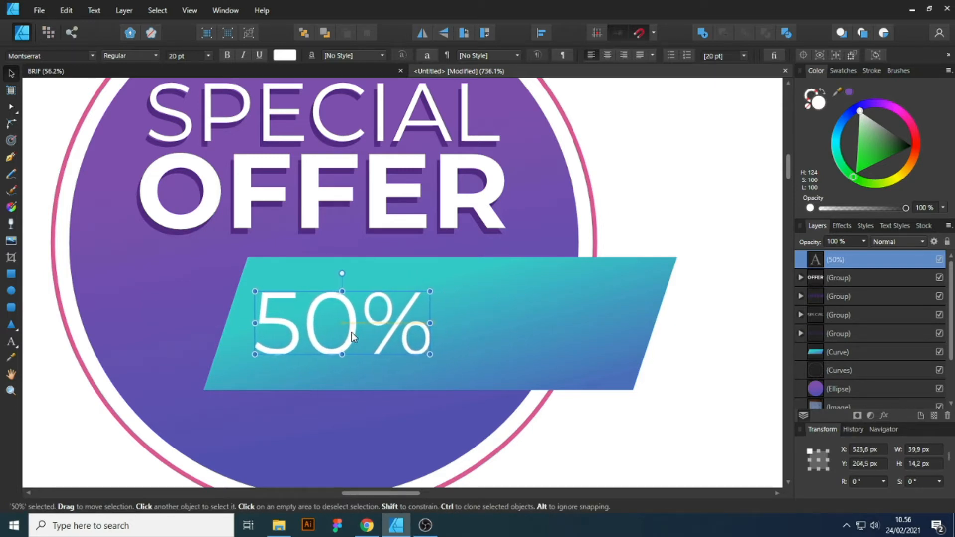
drag(431, 323, 440, 323)
Make the 50% text italic and widen it slightly
click(243, 55)
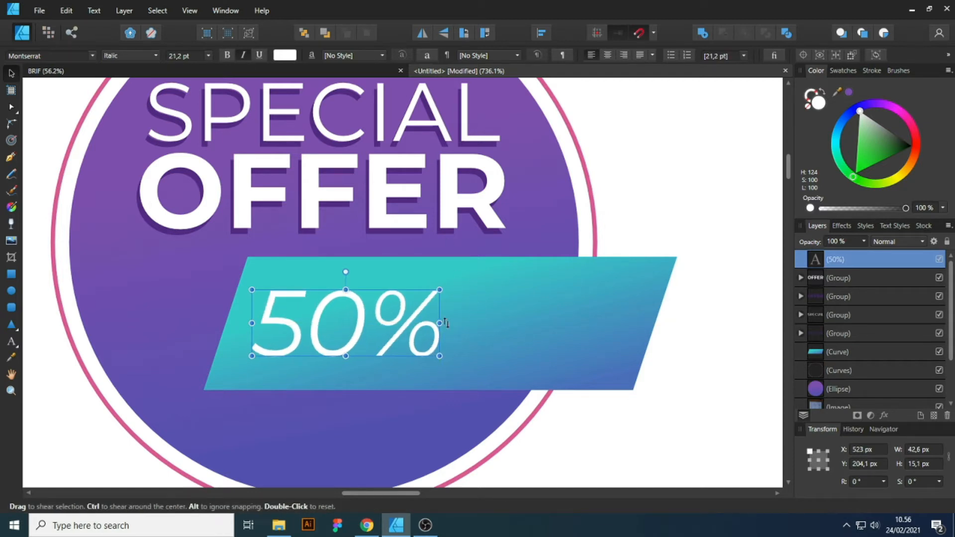
drag(440, 323, 449, 323)
click(719, 343)
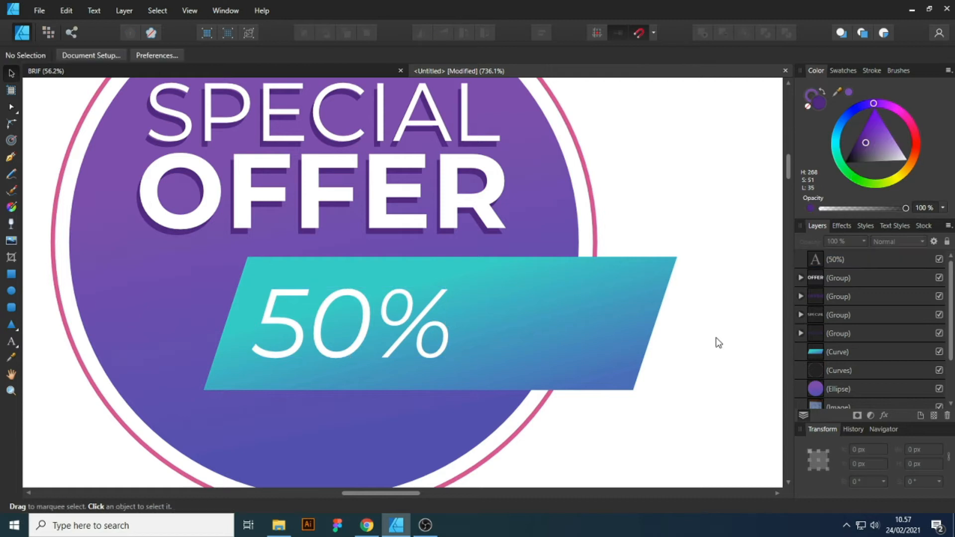
Draw a triangle about 9.4 px in size to the right of 50% and rotate it -90° to point right
click(12, 326)
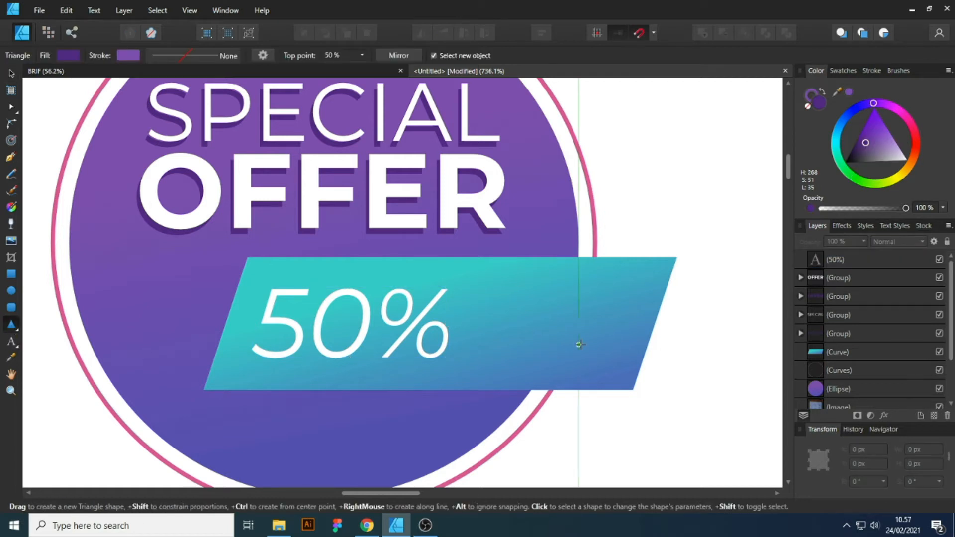
scroll(576, 348, up, 2)
drag(459, 270, 523, 332)
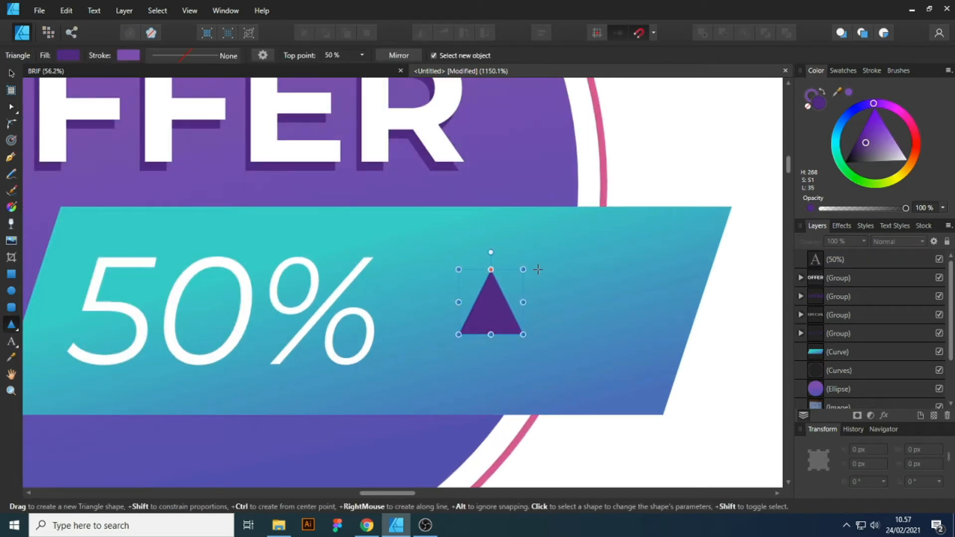
drag(528, 266, 554, 363)
scroll(626, 292, up, 2)
click(11, 74)
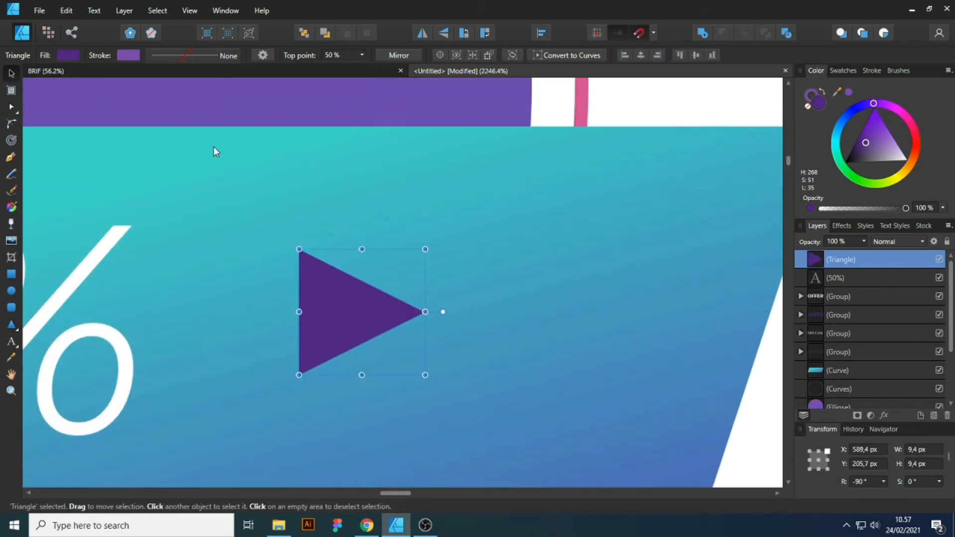
Copy the triangle and paste it to make a row of three overlapping right-pointing triangles
right_click(347, 312)
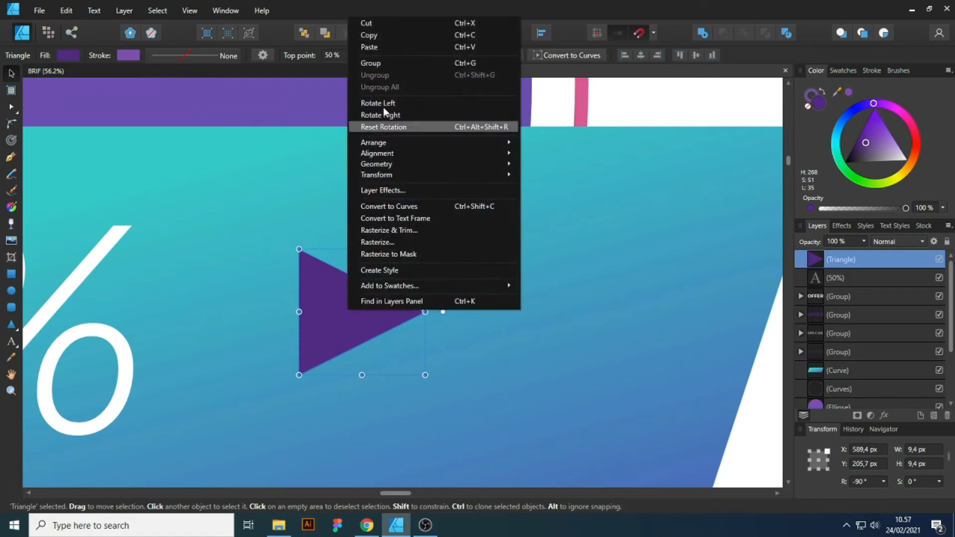
click(374, 36)
right_click(321, 279)
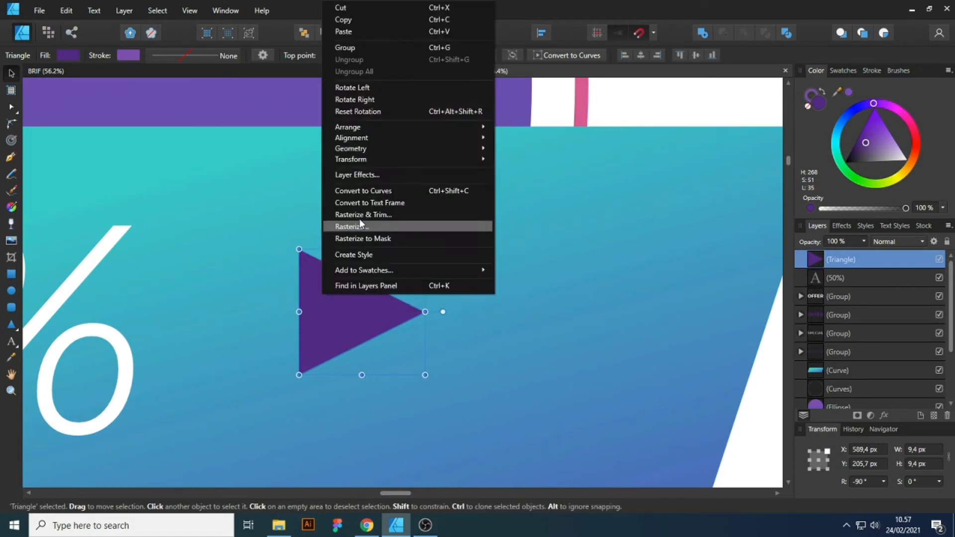
click(368, 32)
mouse_move(351, 311)
mouse_down()
mouse_move(435, 311)
mouse_move(506, 294)
mouse_move(492, 295)
mouse_up()
Select all three triangles and space them evenly horizontally
shift+click(424, 301)
shift+click(352, 299)
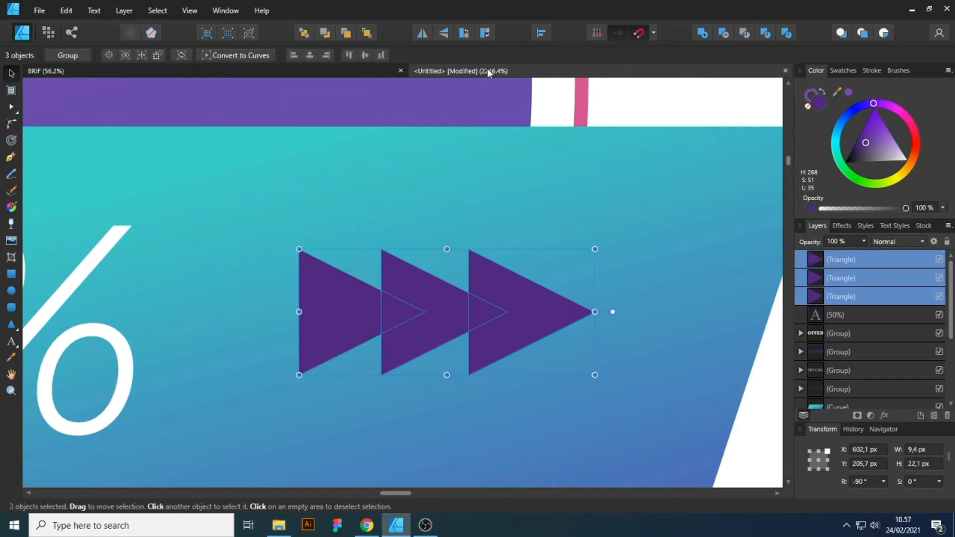
click(541, 34)
click(592, 72)
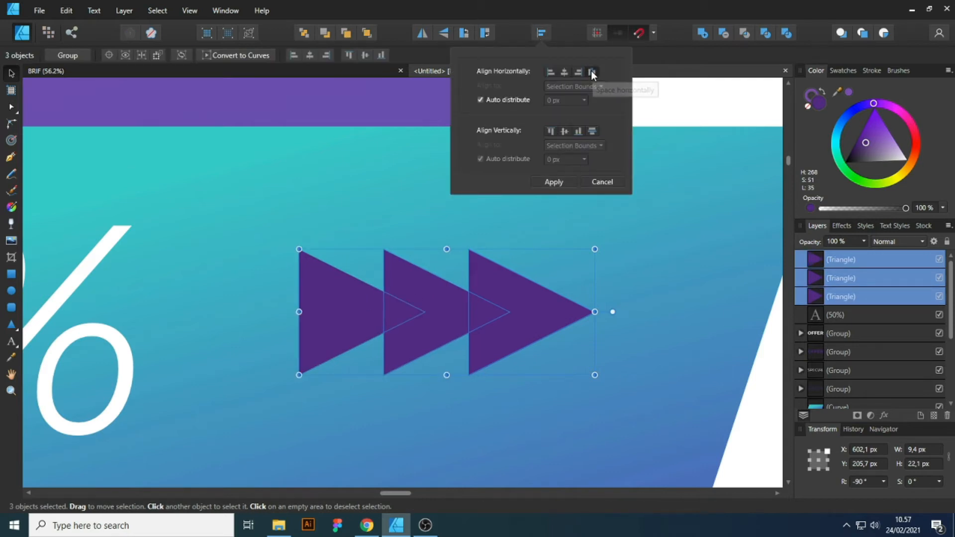
Fill the three overlapping triangles with white and merge them into a single arrow shape
drag(890, 155, 924, 167)
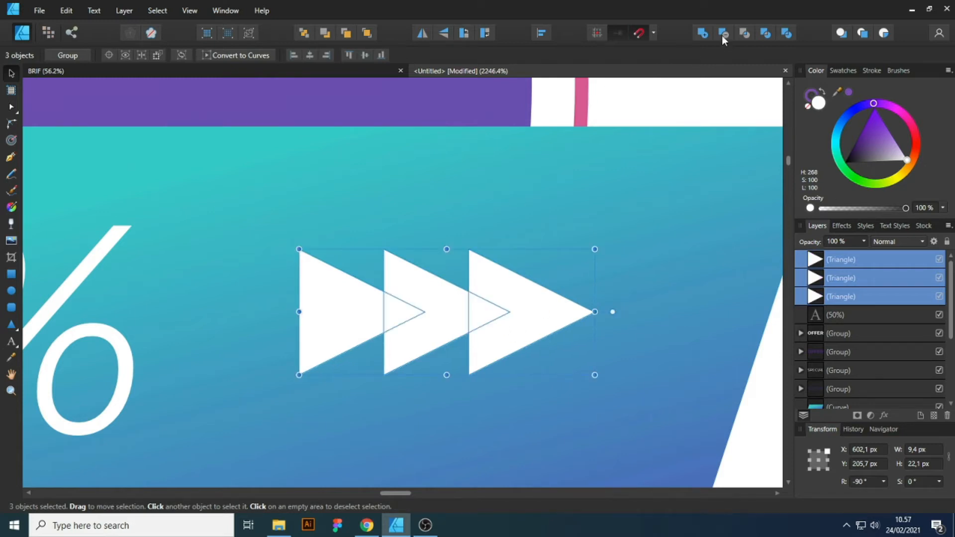
click(706, 33)
scroll(480, 298, down, 3)
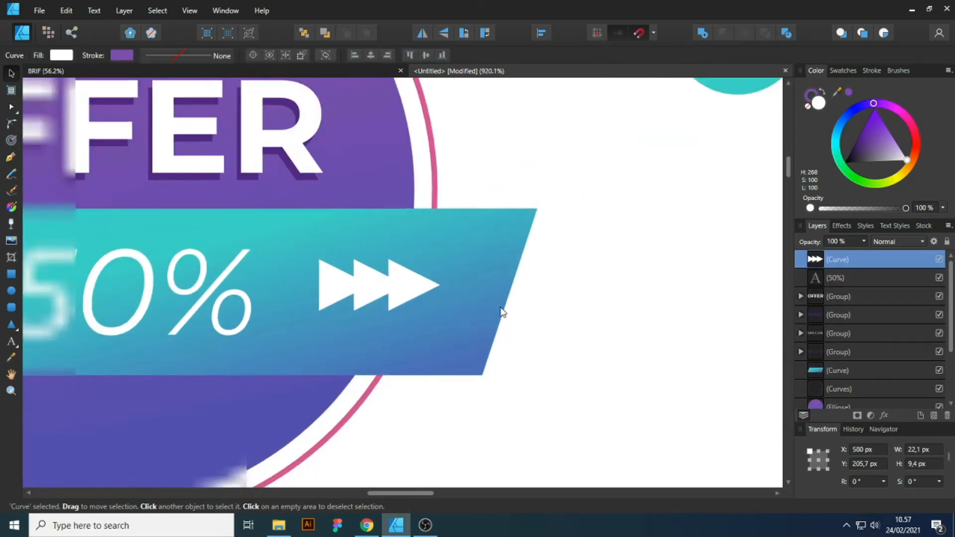
key(ctrl+d)
Enlarge the merged arrow shape to about 31.7 × 13.5 px and move it to about X 575.6 px
scroll(412, 290, up, 2)
click(415, 290)
drag(413, 286, 464, 302)
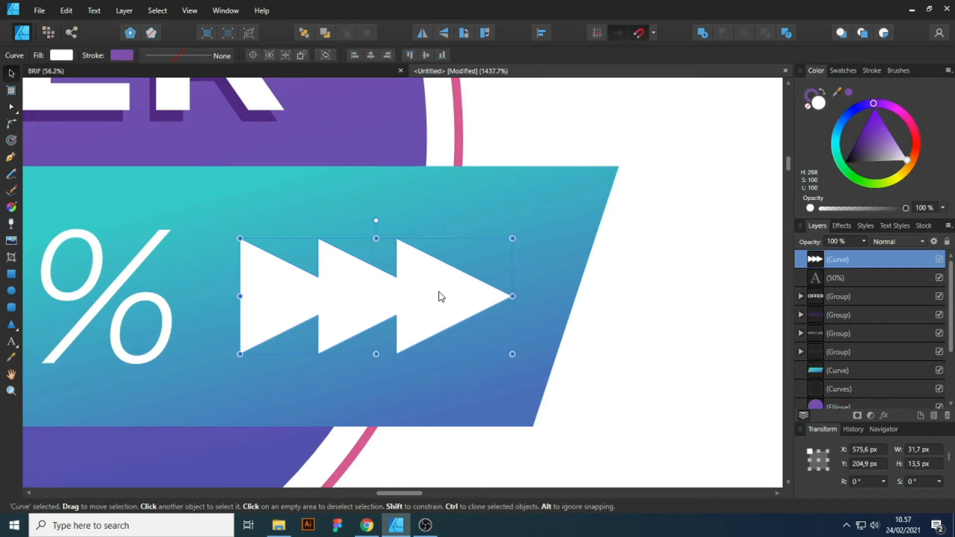
Try to shift the upper nodes of the merged arrow shape with the Node tool
key(a)
drag(206, 203, 530, 301)
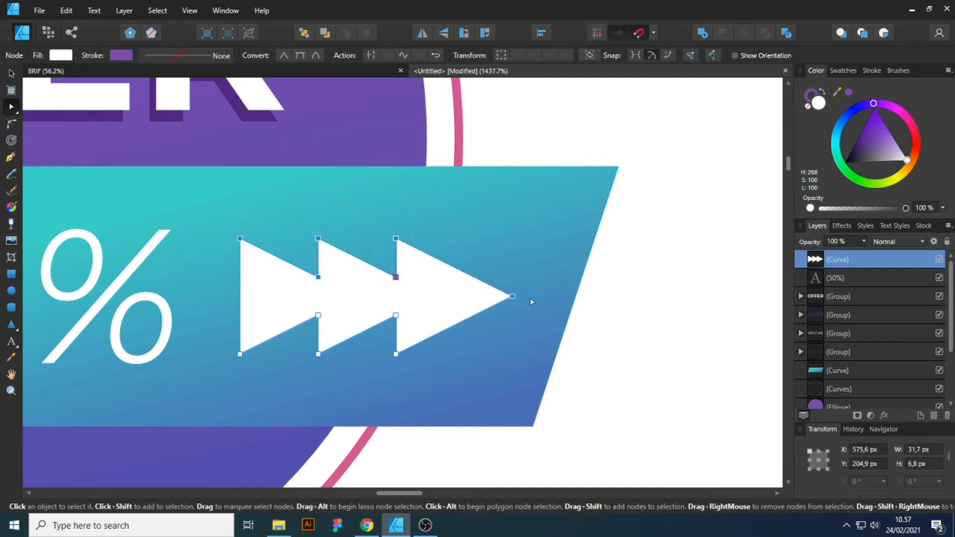
key(shift+Right)
key(shift+Left)
click(11, 75)
click(701, 403)
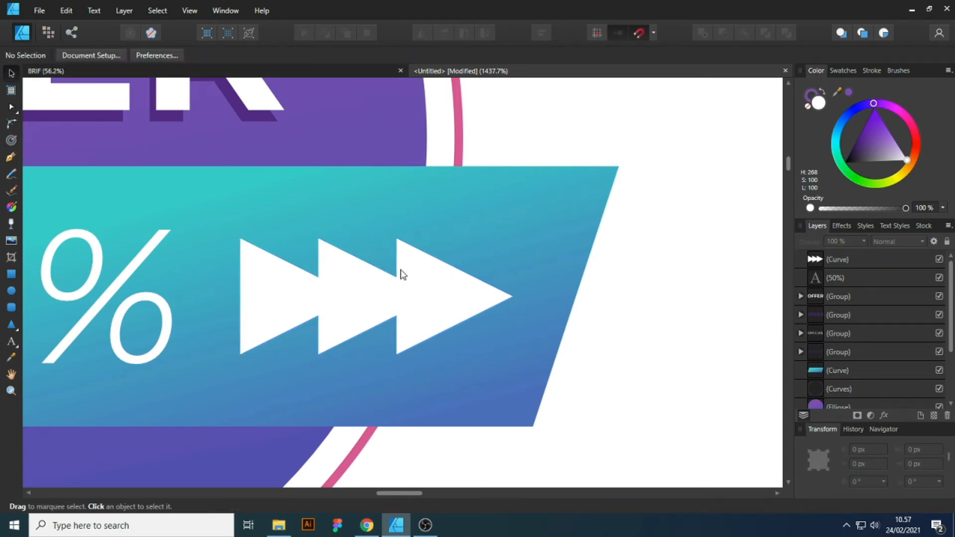
Undo the arrow's move, resize, merge and white fill to return to three separate purple triangles
scroll(402, 275, down, 5)
scroll(658, 247, up, 5)
click(581, 336)
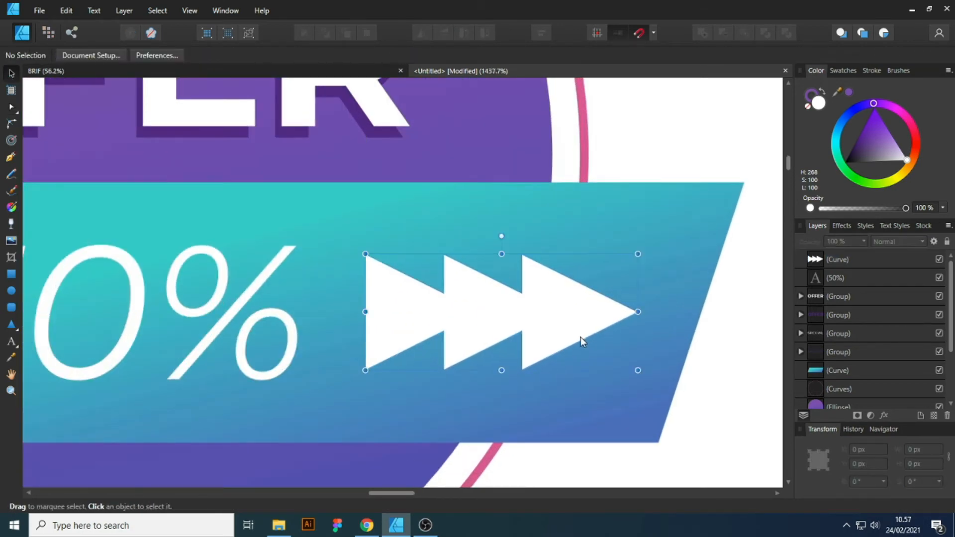
key(ctrl+z)
key(ctrl+z)
key(ctrl+z)
key(ctrl+z)
key(ctrl+z)
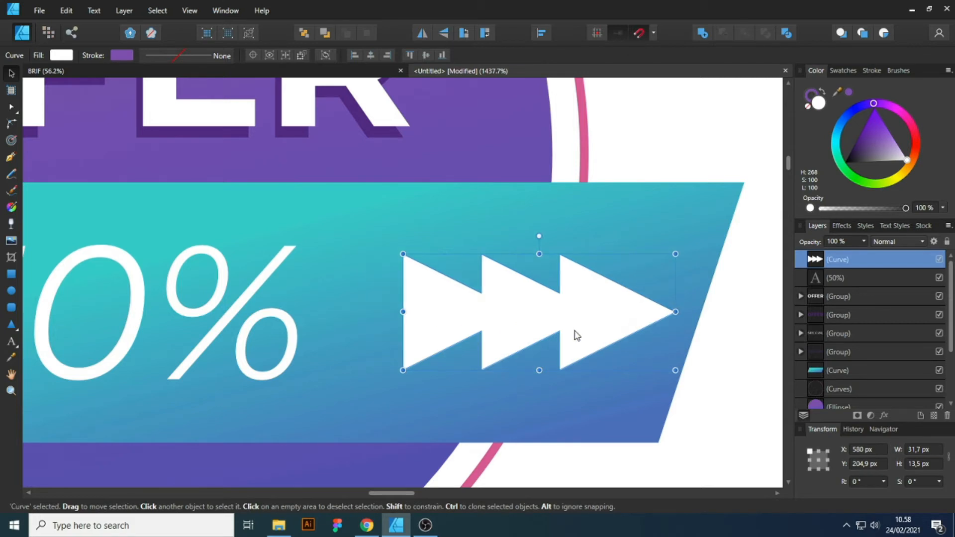
key(ctrl+z)
key(ctrl+z)
key(ctrl+z)
key(ctrl+z)
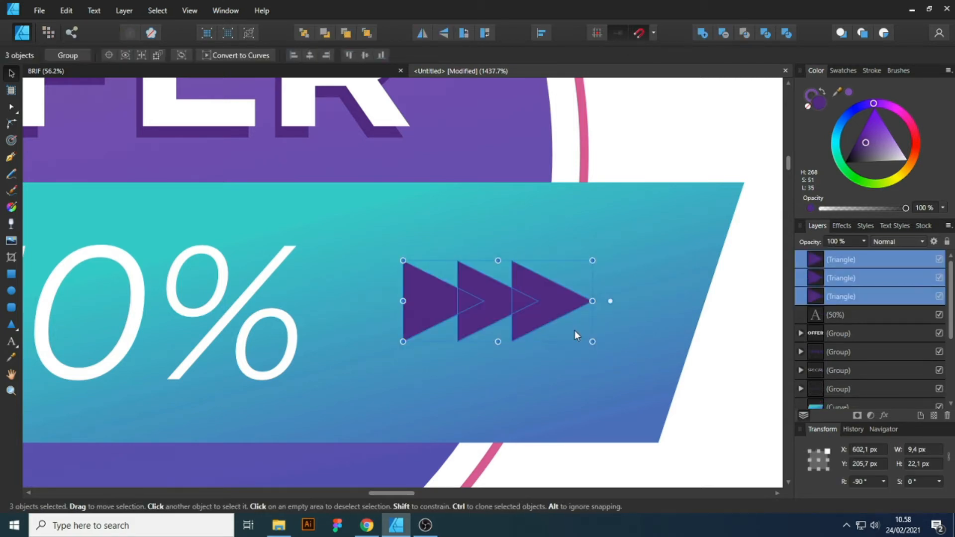
Spread the triangles so each tip touches the next one's base, spanning about 27.7 px, and select all three
scroll(504, 303, up, 2)
mouse_move(473, 298)
mouse_down()
mouse_move(681, 316)
mouse_move(626, 319)
mouse_up()
shift+click(549, 307)
shift+click(431, 299)
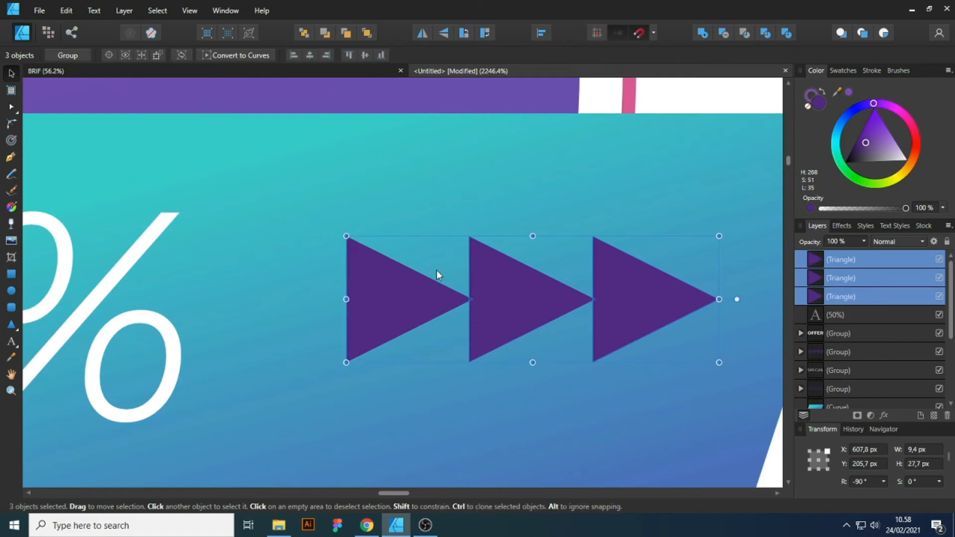
Delete the purple triangle nearest the banner's slanted end
scroll(403, 230, down, 3)
click(632, 339)
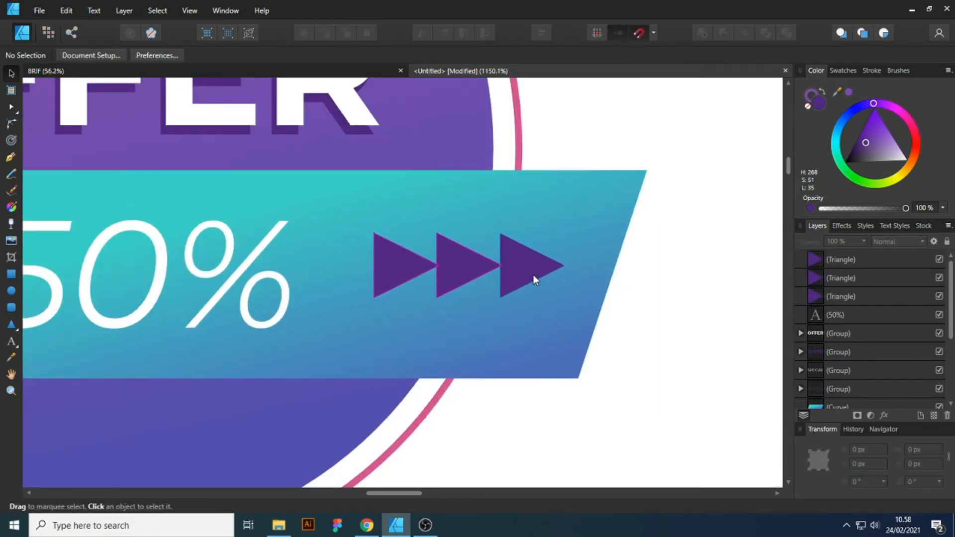
click(533, 279)
key(Delete)
click(682, 339)
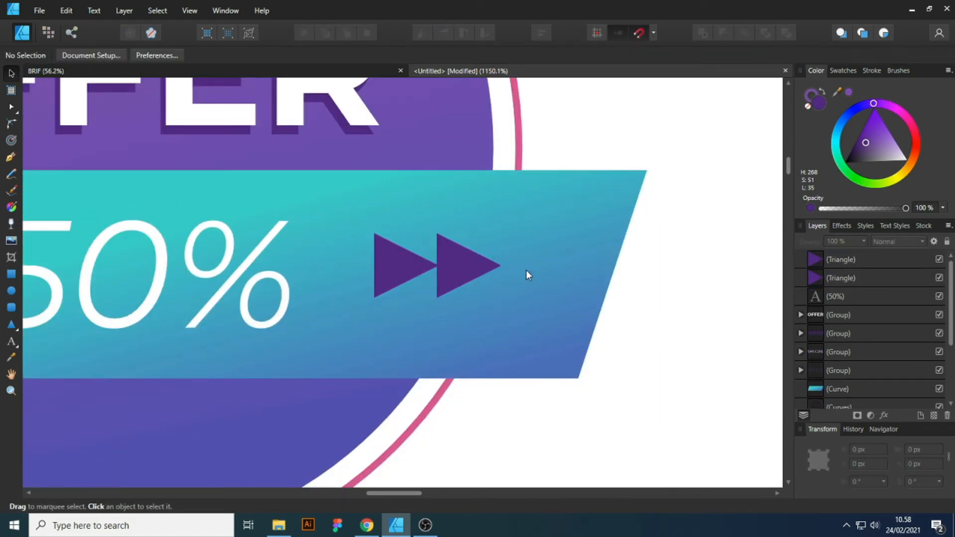
Fill the two remaining triangles with white and enlarge the pair to about 29.4 × 14.9 px
scroll(497, 271, up, 2)
click(449, 269)
shift+click(327, 263)
scroll(465, 259, down, 2)
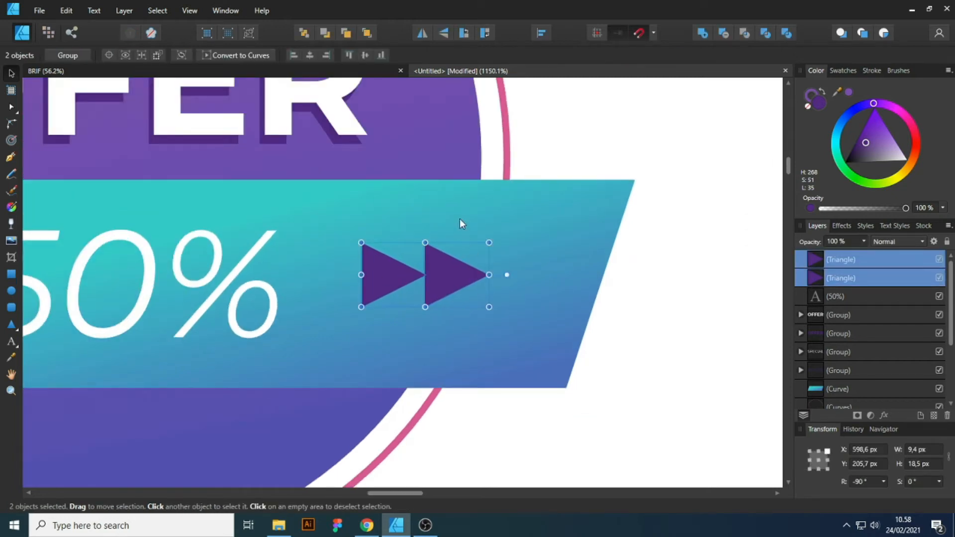
drag(888, 157, 907, 160)
mouse_move(462, 287)
mouse_down()
mouse_move(479, 297)
mouse_move(580, 284)
mouse_move(449, 290)
mouse_up()
right_click(450, 286)
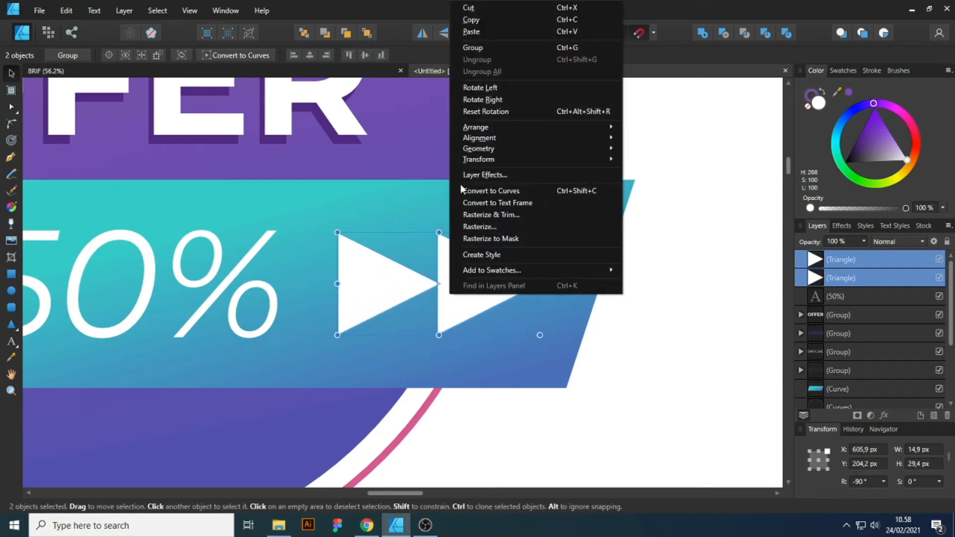
mouse_move(500, 129)
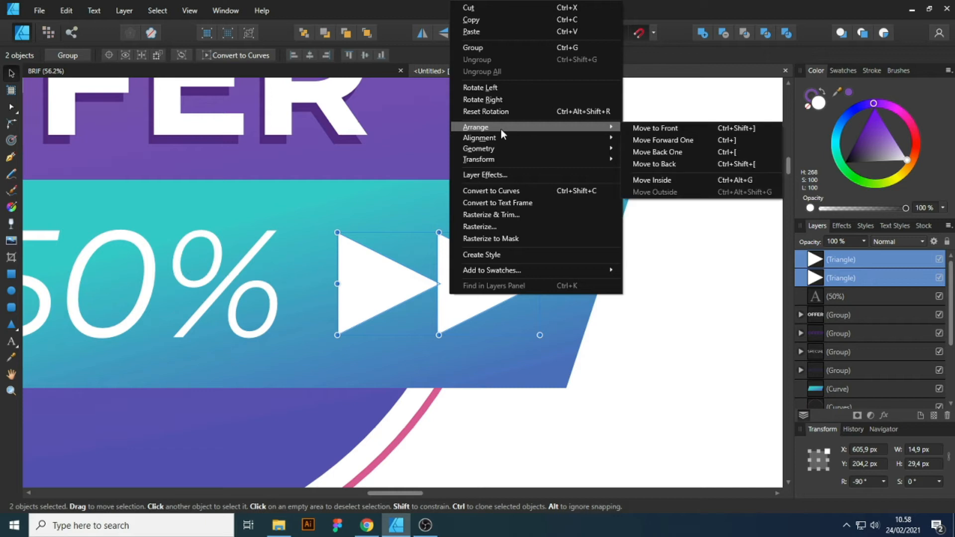
mouse_move(503, 160)
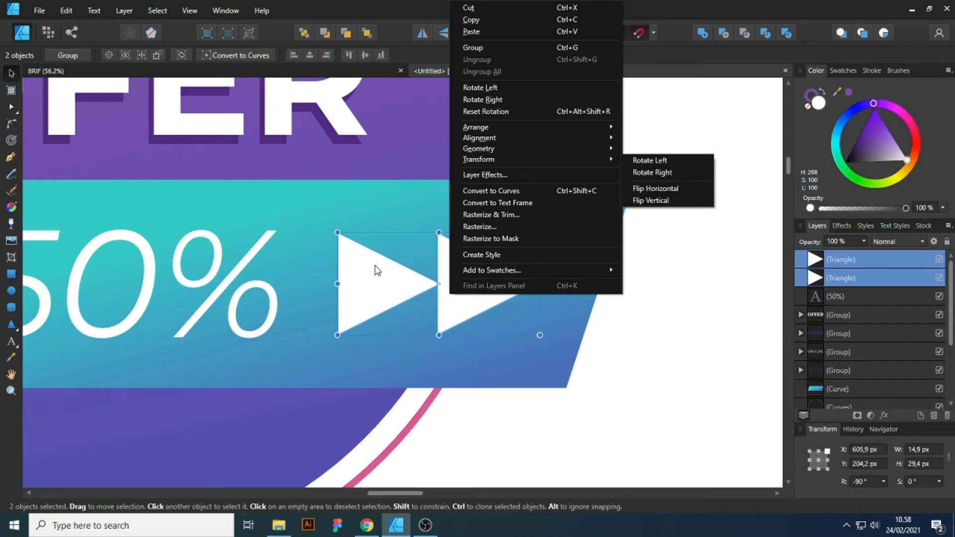
click(381, 278)
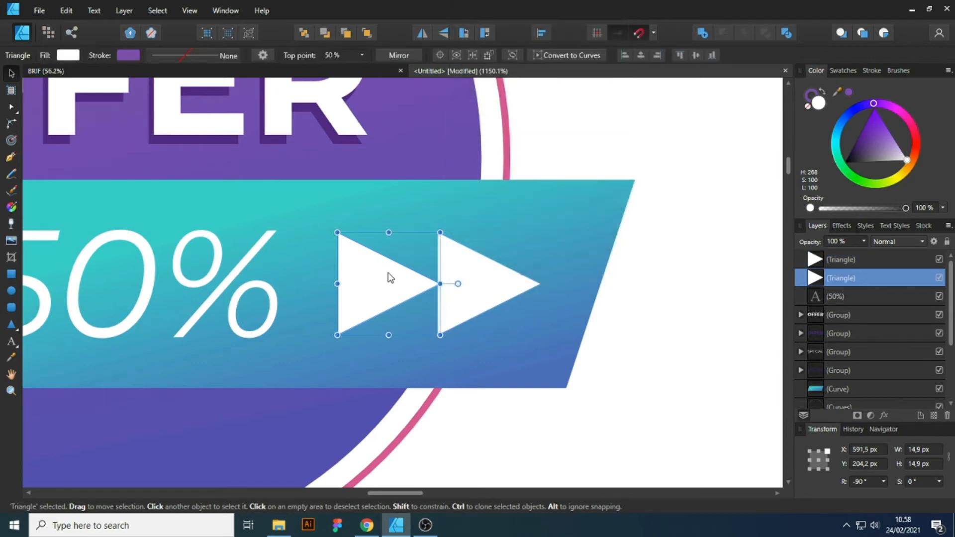
click(674, 308)
scroll(674, 293, down, 5)
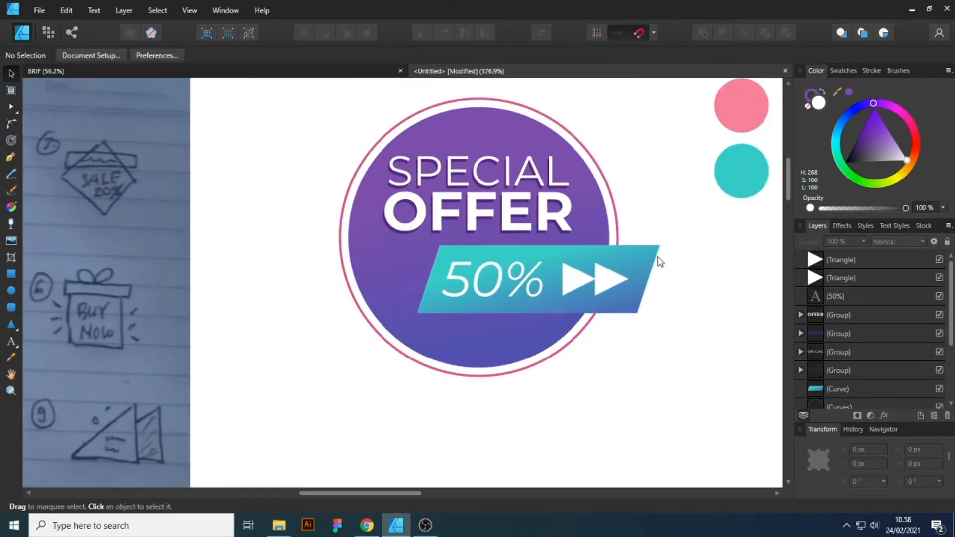
Scale the pair of white triangles down around its centre, leaving more room inside the banner
scroll(661, 260, up, 5)
click(600, 287)
shift+click(485, 300)
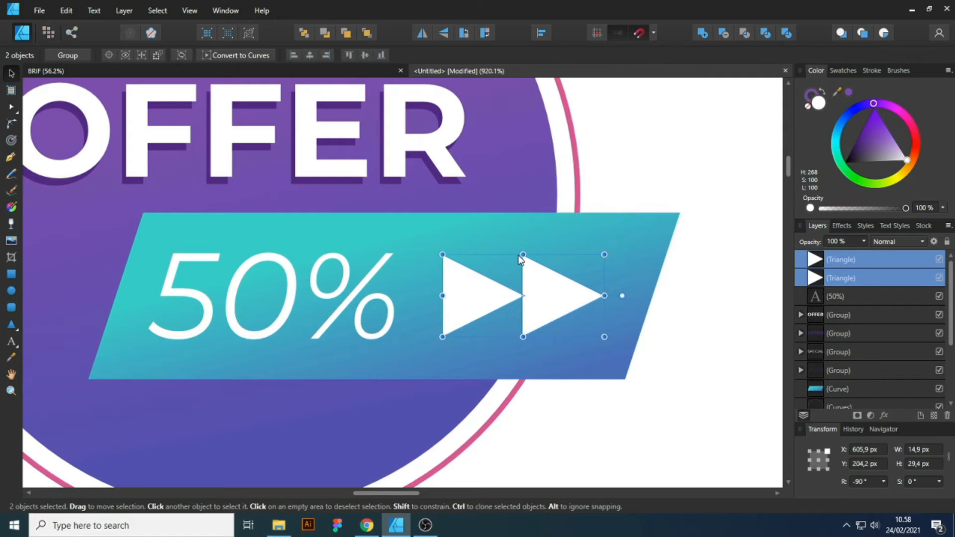
drag(519, 255, 559, 294)
click(765, 350)
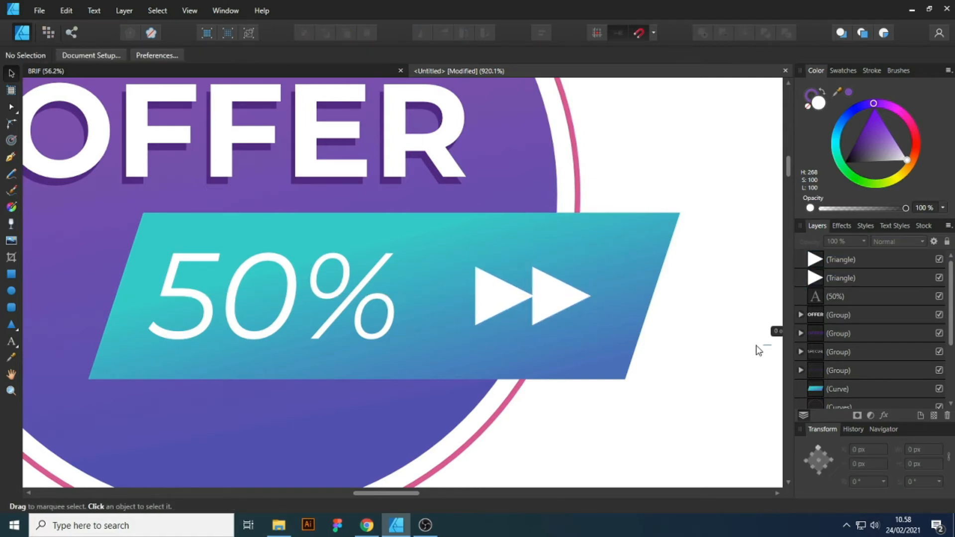
scroll(693, 324, down, 5)
scroll(677, 265, up, 1)
scroll(685, 348, up, 1)
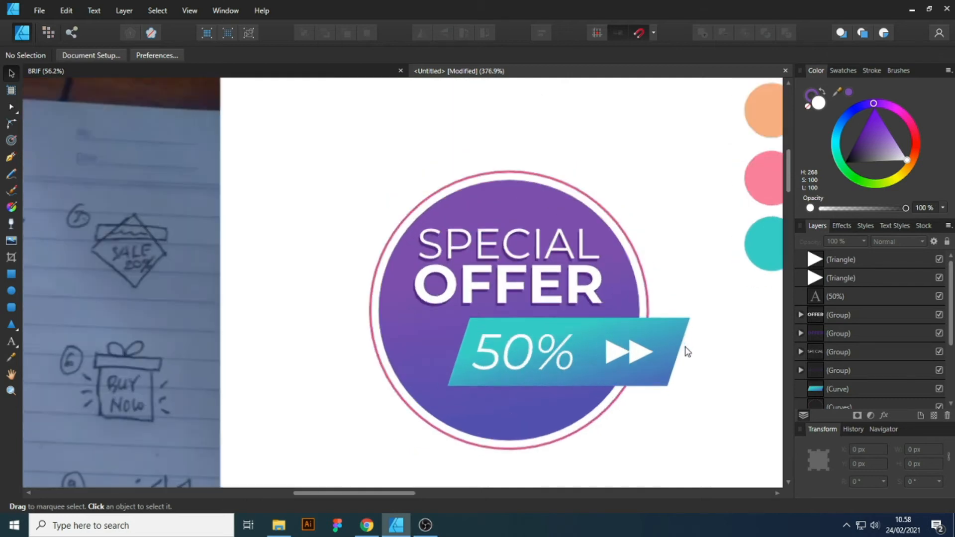
Enlarge the 50% text on the banner proportionally to about 50.3 × 17.8 px
scroll(687, 351, up, 2)
click(487, 354)
drag(510, 354, 529, 354)
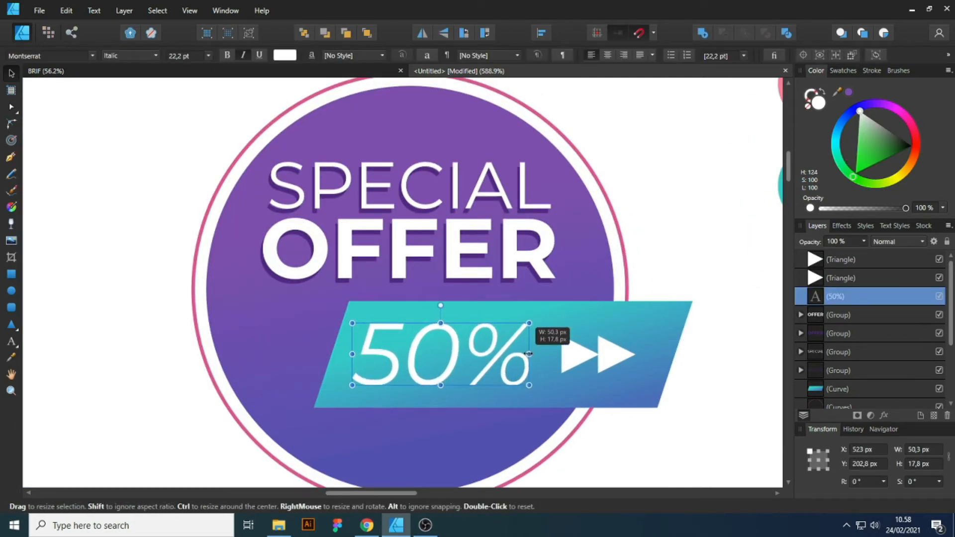
click(667, 253)
scroll(495, 256, down, 1)
scroll(354, 307, up, 1)
scroll(369, 304, down, 1)
scroll(432, 297, up, 1)
scroll(446, 295, down, 2)
Convert the 50% text to curves
right_click(457, 310)
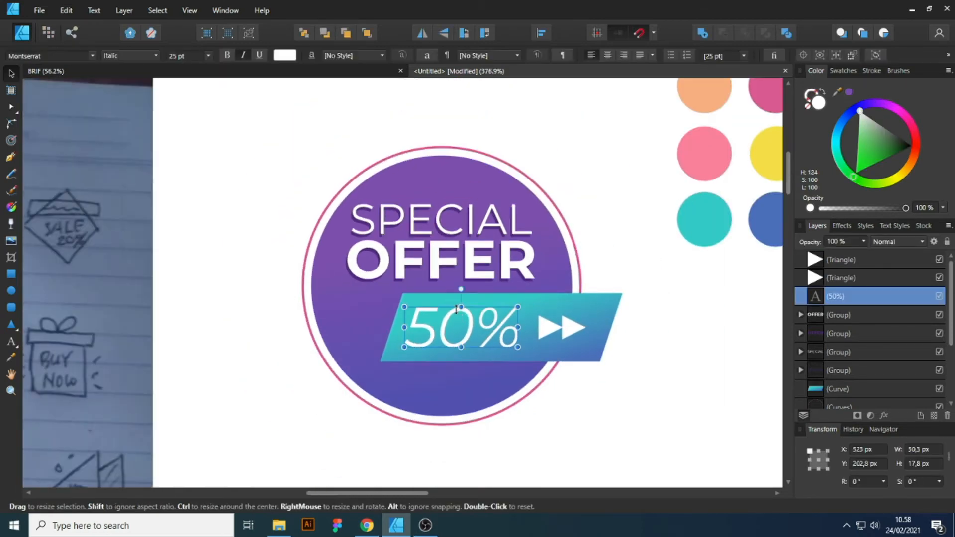
click(529, 205)
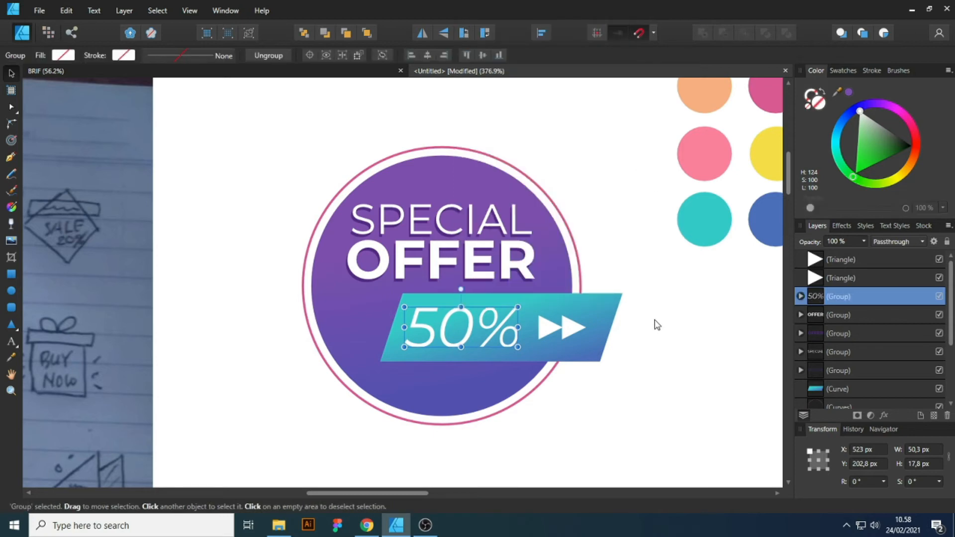
click(655, 319)
Draw a narrow vertical rectangle about 1.1 × 7 px in the empty area between the badge and the colour palette
scroll(637, 211, up, 5)
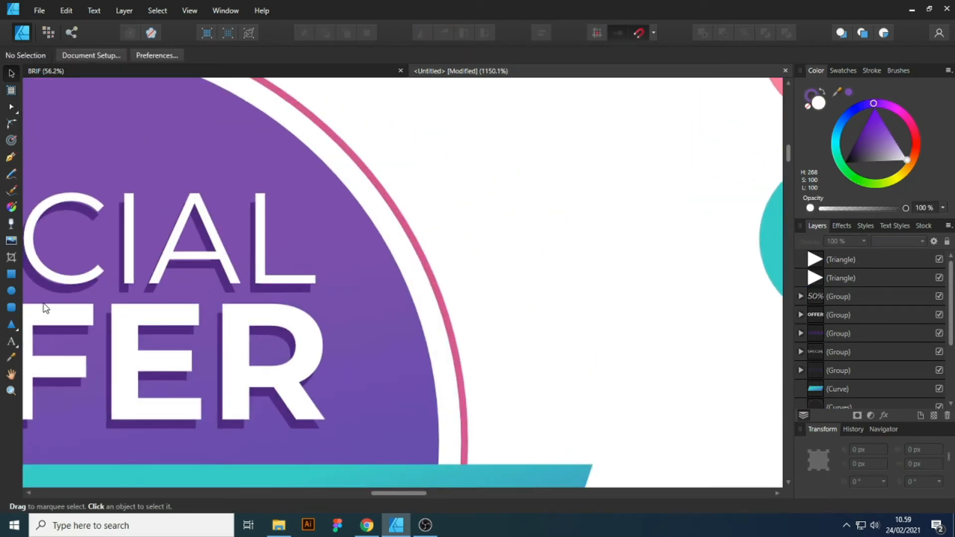
click(11, 274)
mouse_move(545, 175)
mouse_down()
mouse_move(560, 239)
mouse_move(552, 222)
mouse_up()
scroll(585, 199, up, 3)
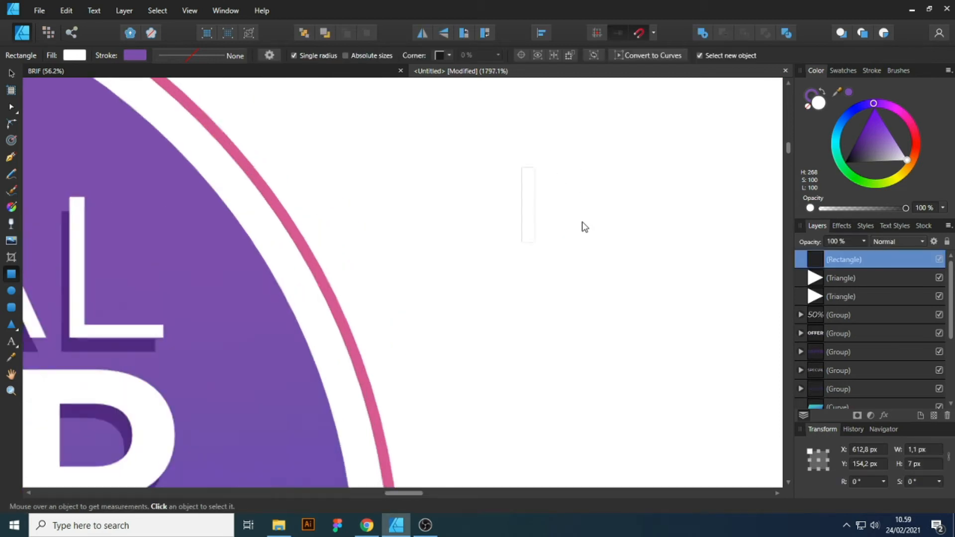
scroll(279, 299, down, 4)
scroll(321, 250, down, 2)
scroll(328, 228, up, 2)
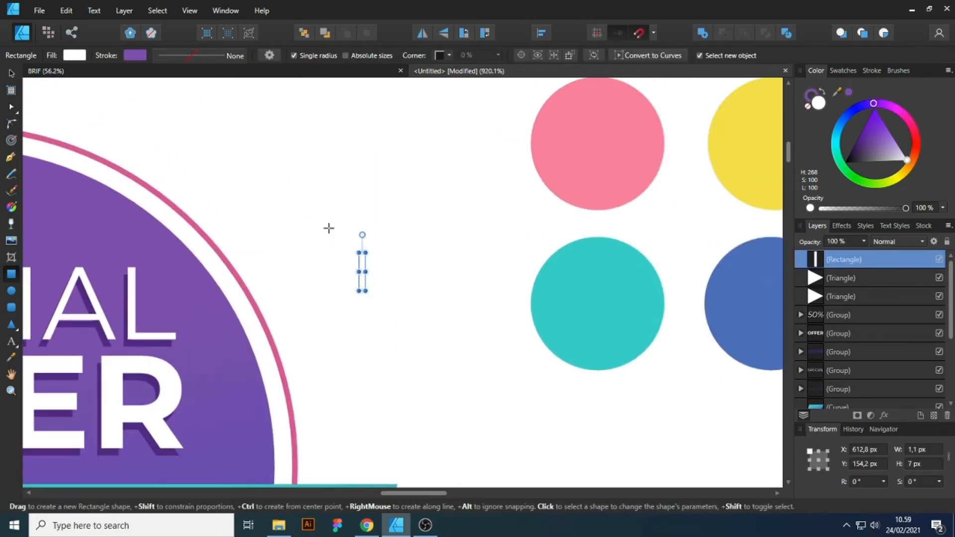
Fill the narrow rectangle with the yellow sampled from the colour palette
key(i)
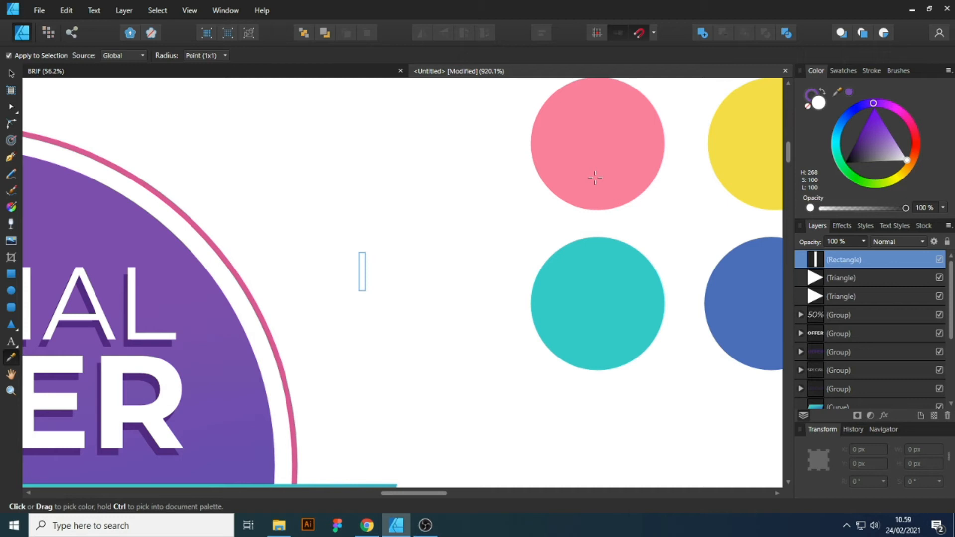
click(599, 193)
scroll(398, 292, down, 3)
scroll(498, 239, up, 1)
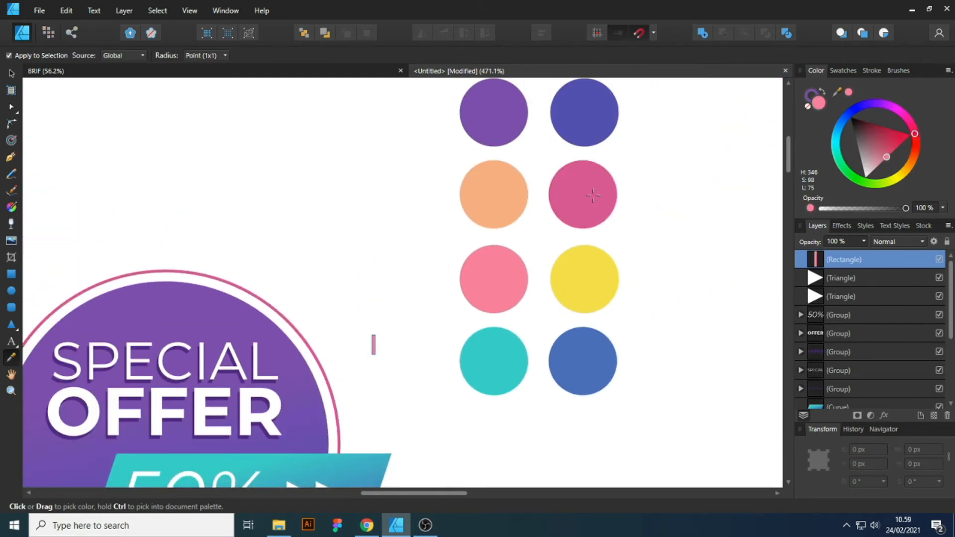
click(588, 271)
scroll(343, 373, up, 4)
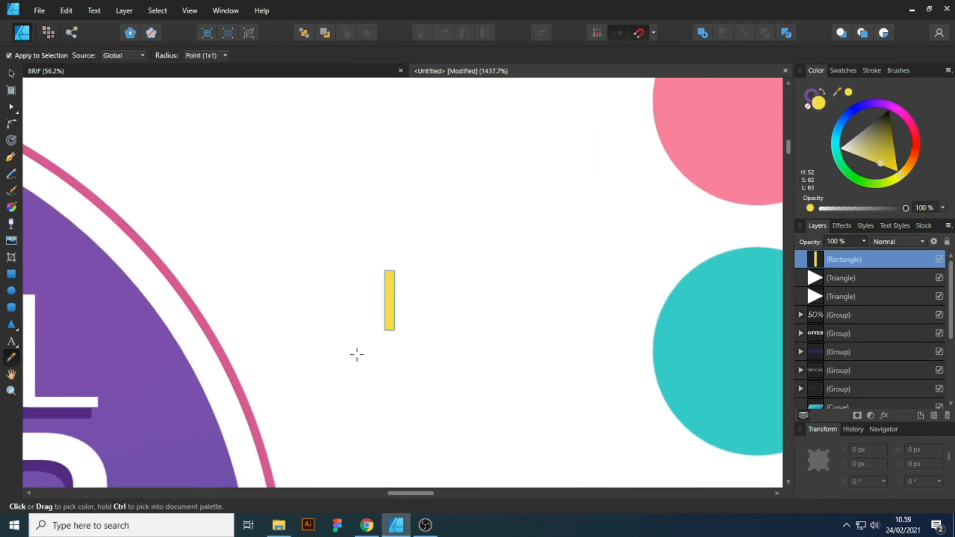
key(v)
click(412, 390)
Copy the yellow bar straight down with a gap, spanning about 18.9 px, and select both bars
scroll(400, 357, up, 2)
drag(393, 318, 397, 458)
shift+click(388, 312)
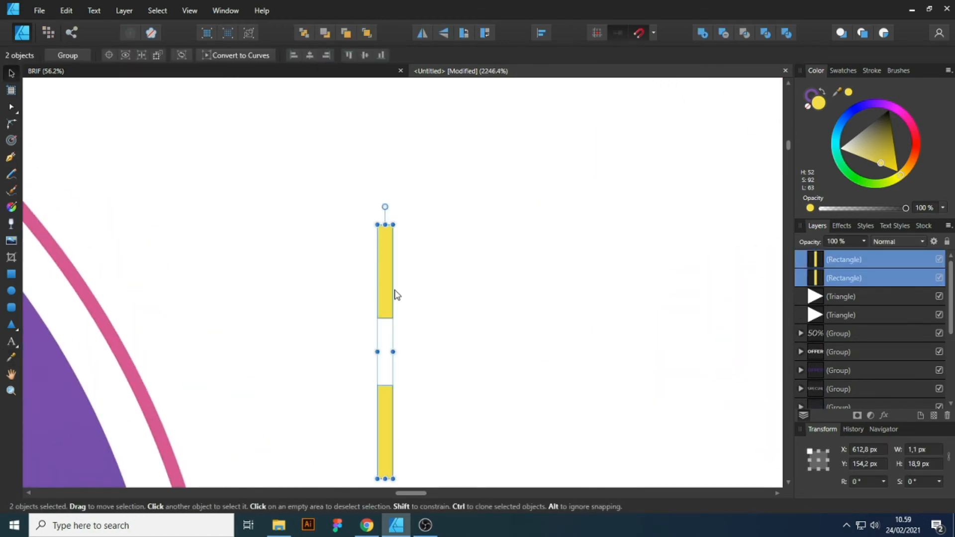
Duplicate the two vertical bars and rotate the copies by -90° to form an open cross
key(ctrl+j)
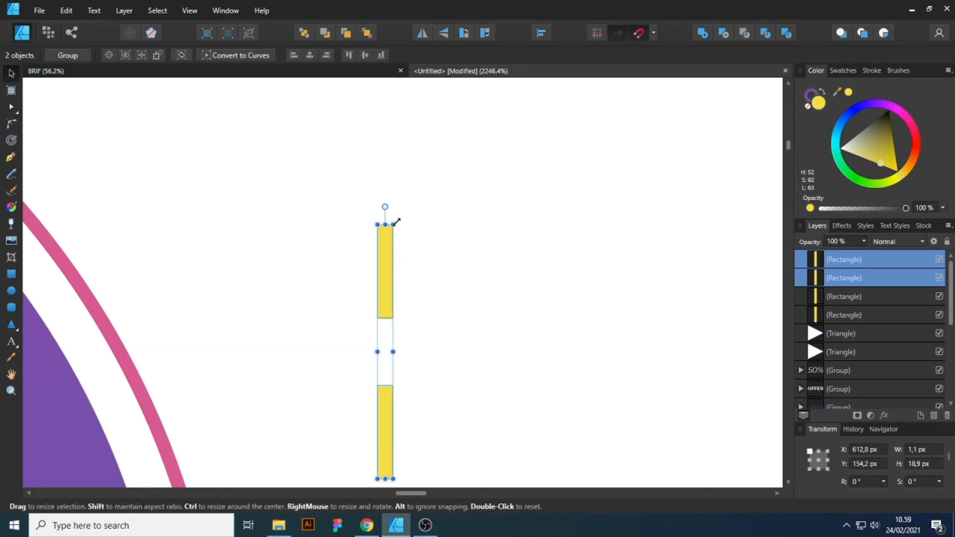
drag(396, 216, 559, 366)
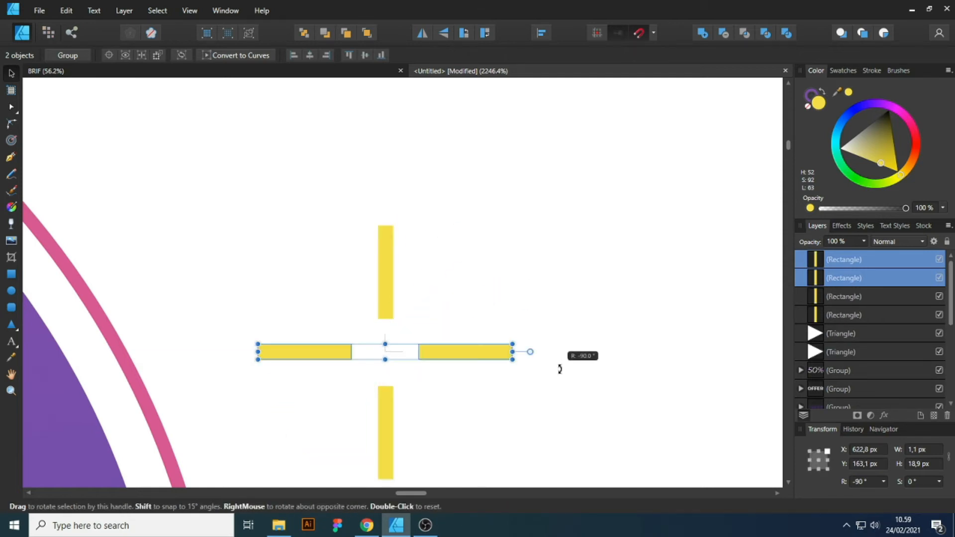
click(528, 303)
Group the four yellow bars and move the cross to about X 596.3 px, Y 146.1 px
scroll(572, 234, down, 2)
drag(574, 183, 367, 423)
click(554, 299)
drag(573, 188, 334, 420)
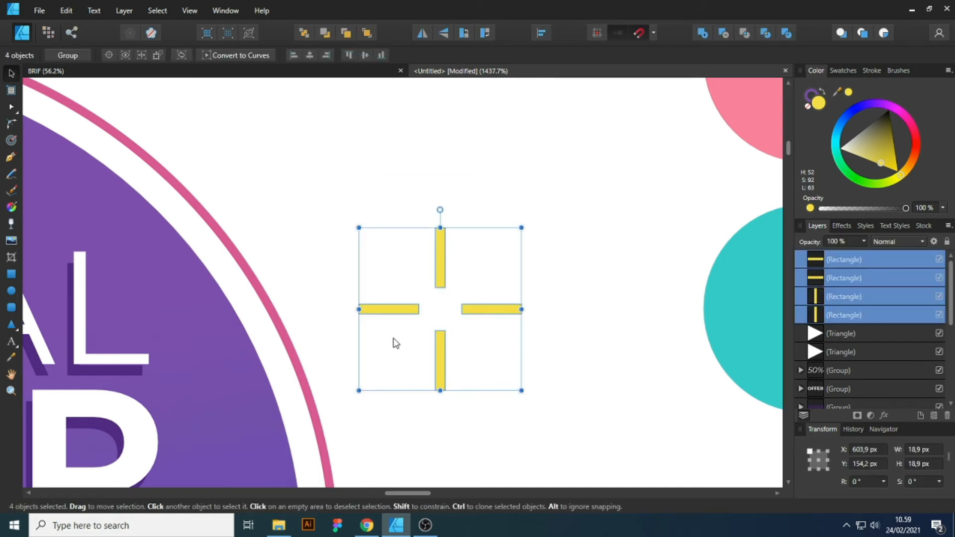
key(ctrl+g)
drag(413, 309, 347, 243)
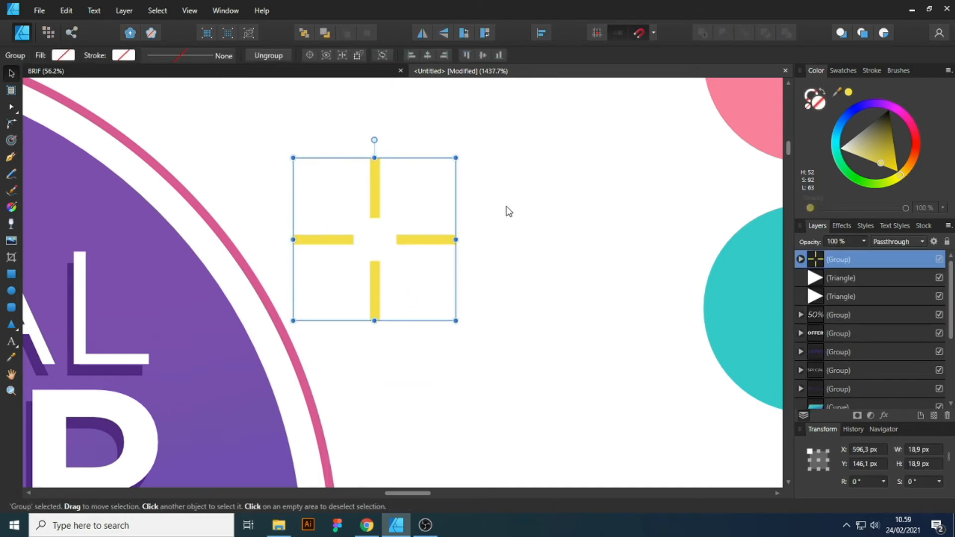
click(527, 268)
Draw a small yellow circle just below the yellow cross, away from the badge
scroll(518, 297, up, 1)
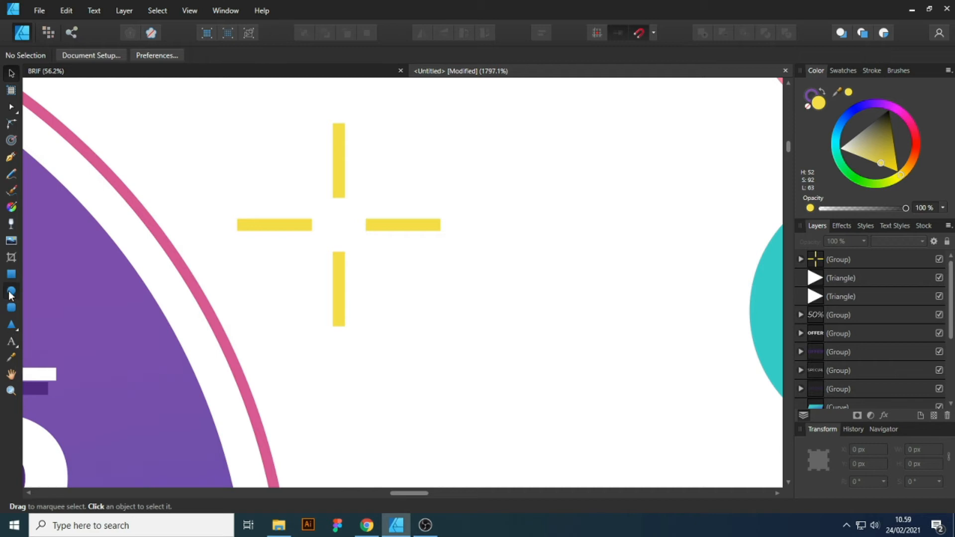
click(11, 291)
drag(424, 309, 486, 372)
key(v)
click(512, 371)
Copy the yellow circle beside the original, enlarge the copy and fill it with the palette's teal
drag(439, 347, 563, 340)
key(i)
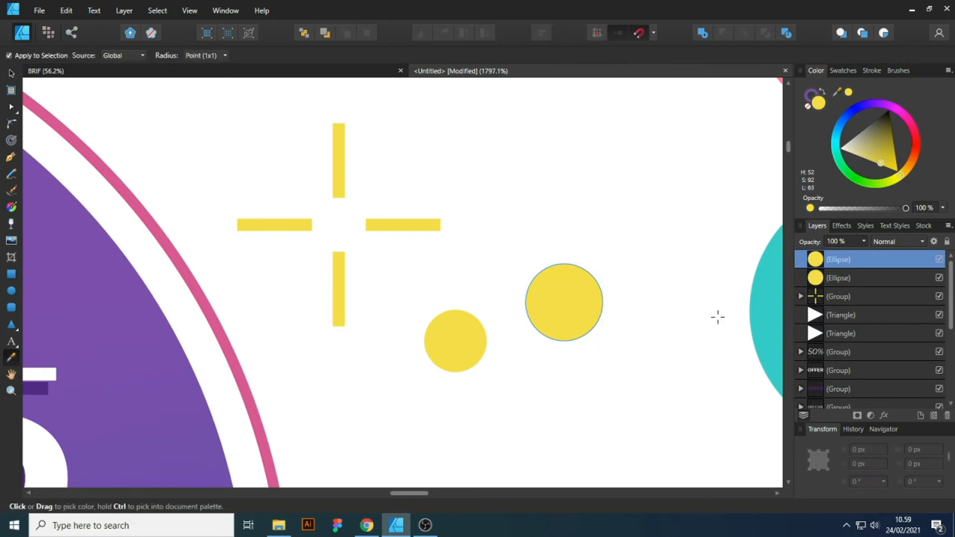
click(758, 319)
scroll(499, 313, down, 2)
key(v)
click(522, 362)
Add a smaller yellow copy about 2.9 px wide below the other two circles, at about X 622.4 px, Y 169.3 px
drag(488, 330, 532, 359)
click(523, 362)
drag(514, 390, 526, 352)
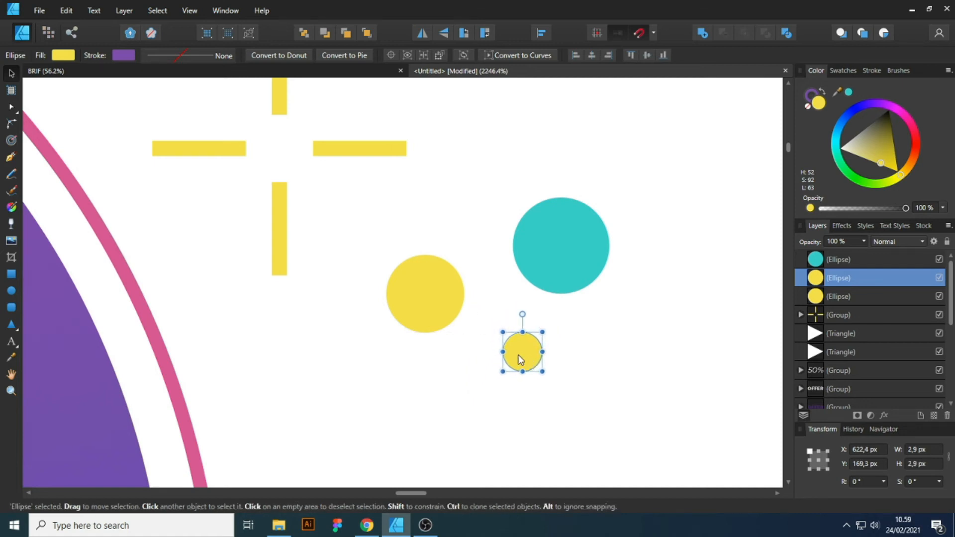
Fill the smallest circle with the light pink sampled from the colour palette
scroll(412, 345, down, 5)
key(j)
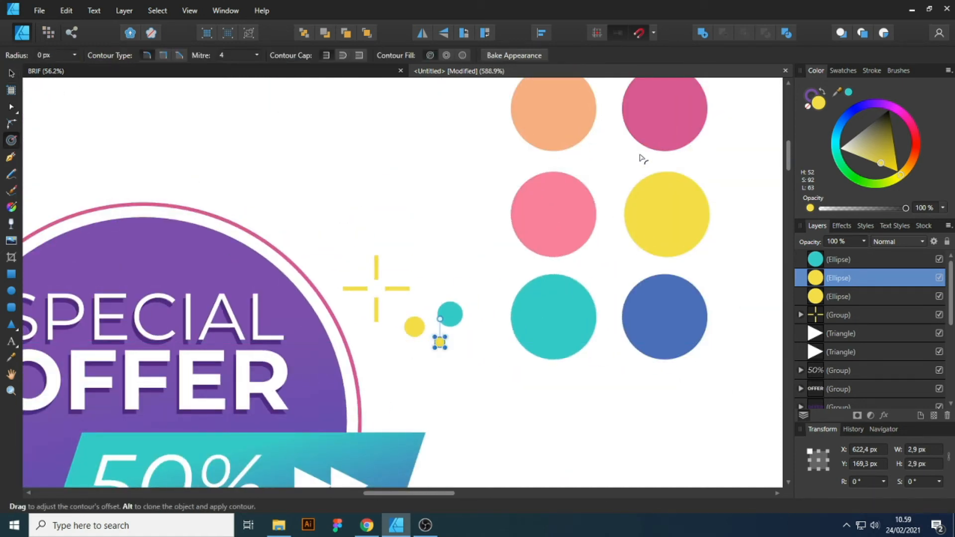
click(541, 277)
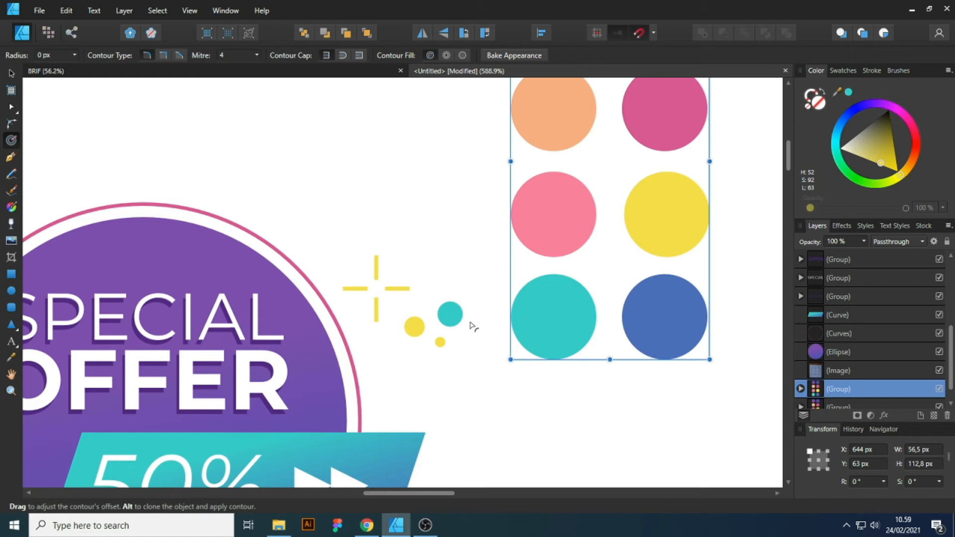
key(v)
click(439, 343)
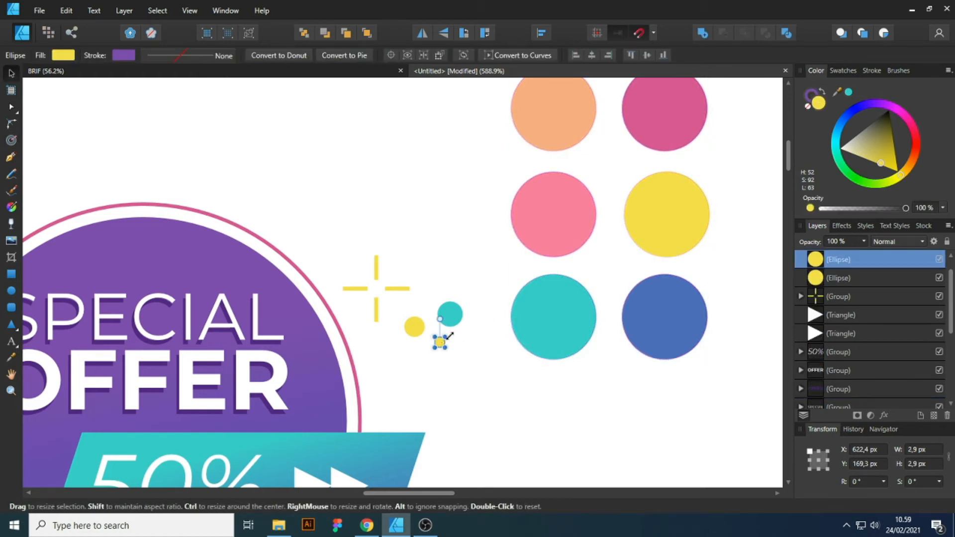
key(i)
click(537, 235)
key(v)
click(477, 326)
Group the yellow, teal and pink circles
drag(475, 282, 408, 365)
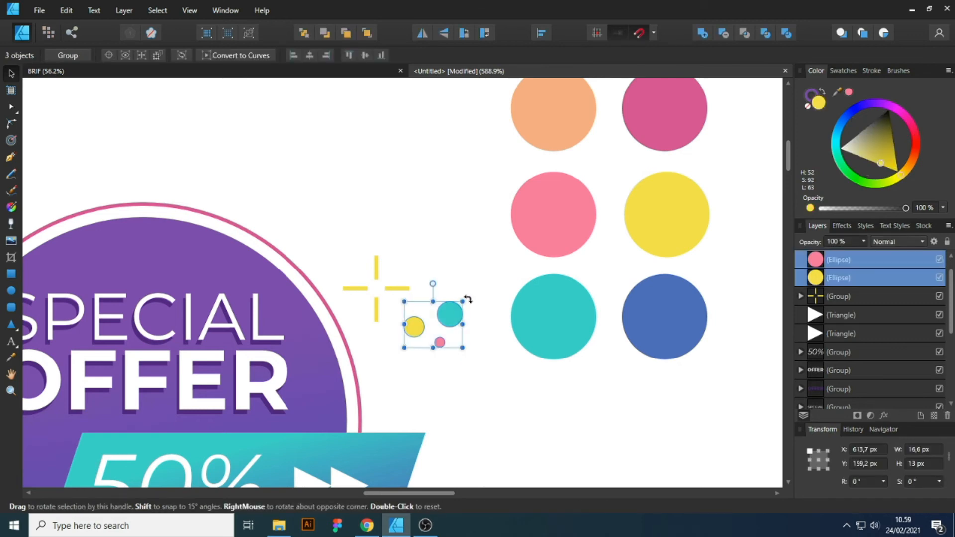
key(ctrl+g)
scroll(495, 273, down, 4)
click(486, 362)
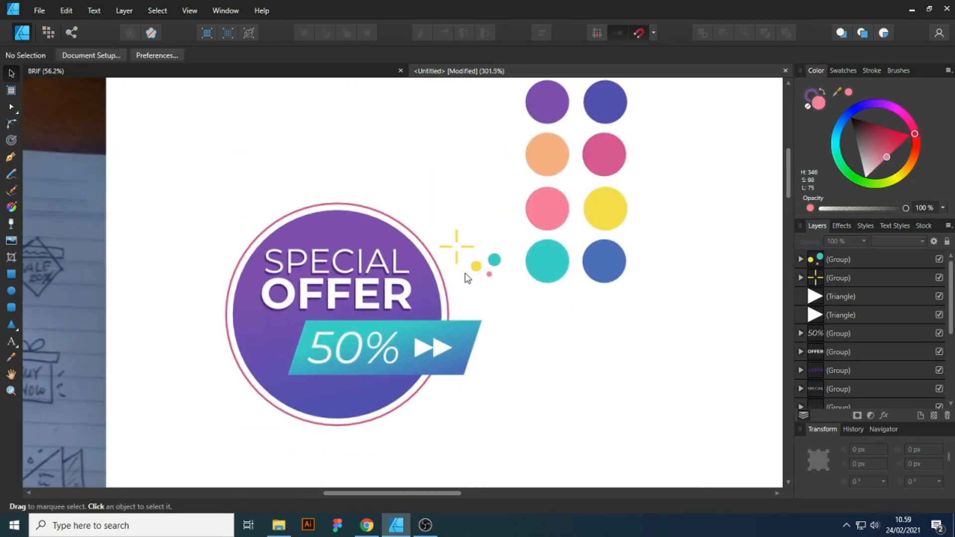
Move the yellow cross beside the badge, just above the banner's end, at about X 604.2 px, Y 174.2 px
click(458, 265)
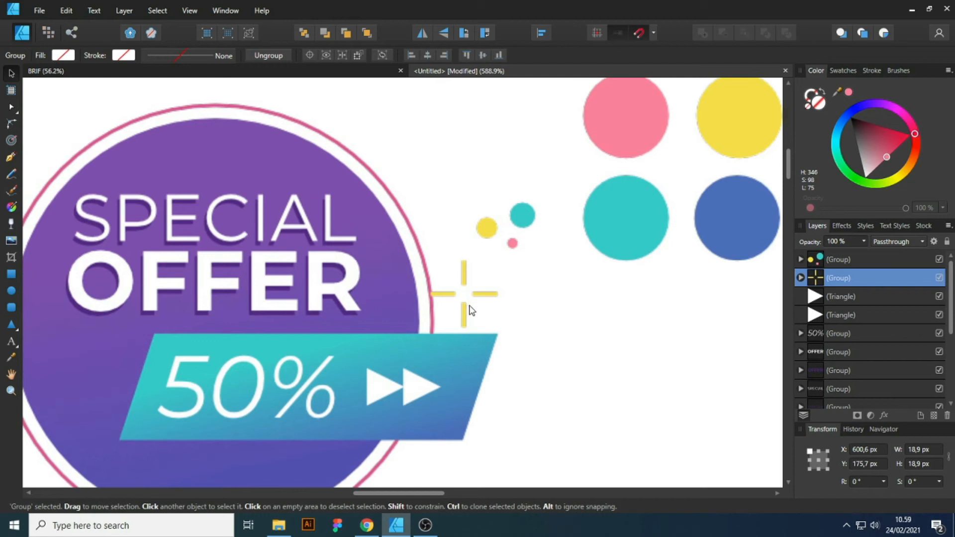
scroll(458, 263, up, 4)
drag(467, 314, 479, 309)
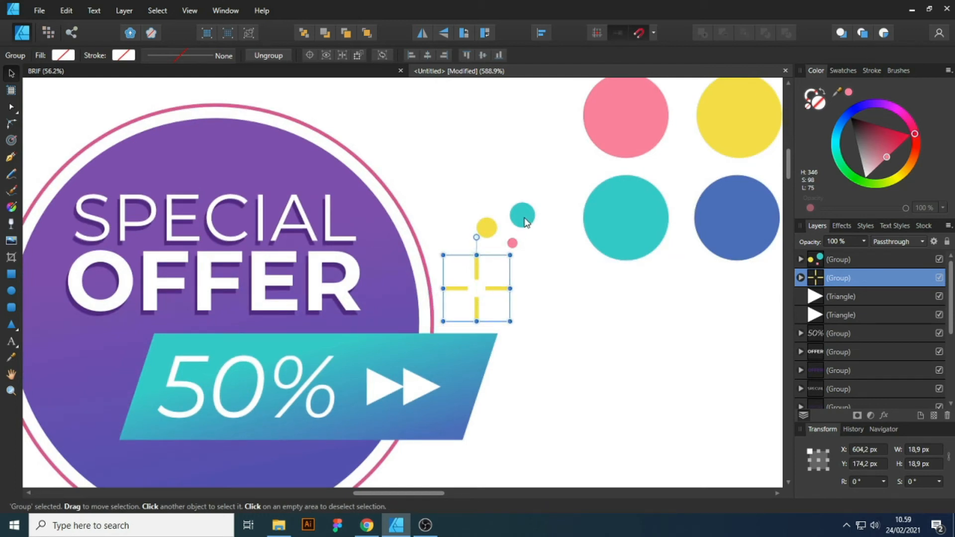
Place a copy of the yellow, teal and pink dots below the banner, at about X 583.4 px, Y 235.2 px
scroll(525, 223, down, 4)
drag(522, 215, 470, 352)
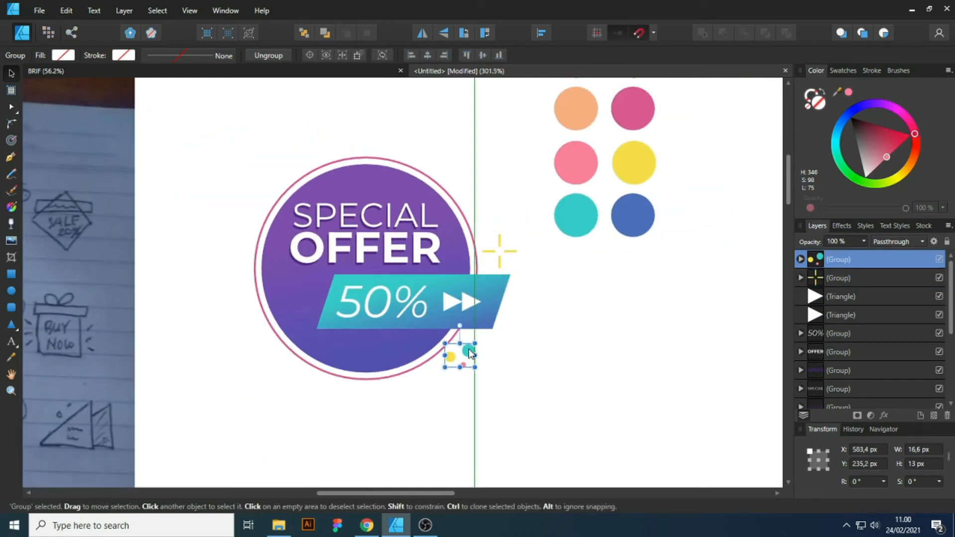
click(520, 340)
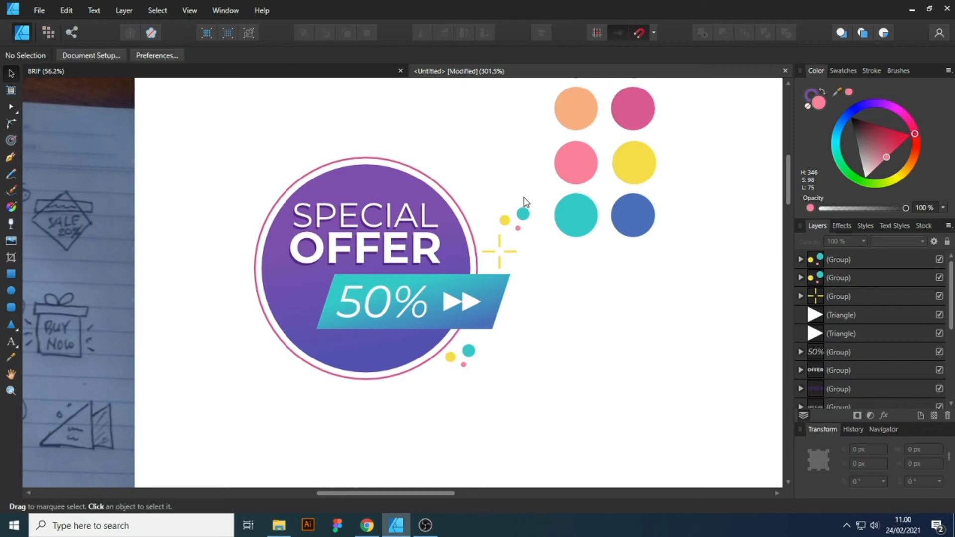
Move the original dot group to the badge's upper-left edge, rotated to -129.5°, at about X 492.4 px, Y 160.7 px
scroll(526, 202, up, 2)
drag(522, 216, 80, 269)
drag(90, 208, 124, 215)
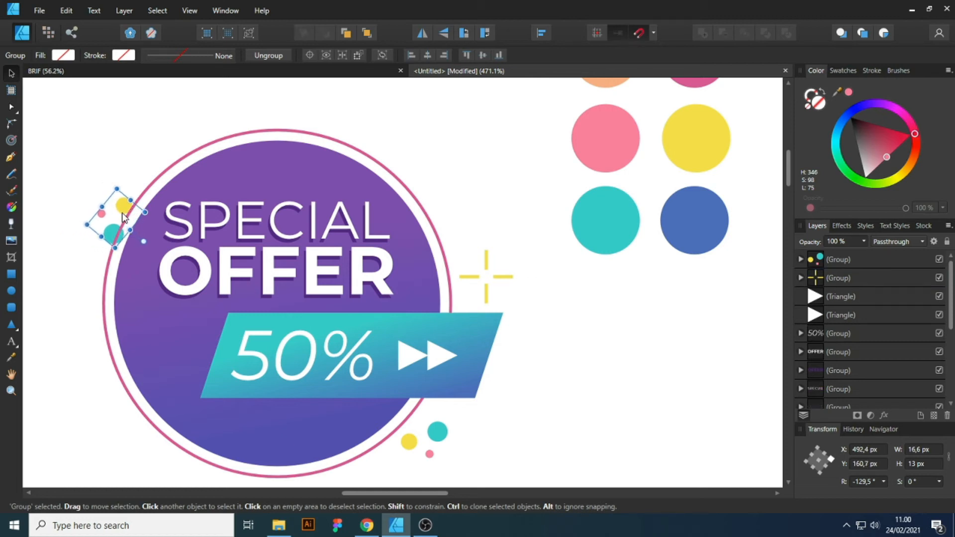
click(159, 150)
Add a smaller copy of the yellow cross, about 9.5 px wide, to its upper right at about X 618.4 px, Y 167.3 px
scroll(522, 255, up, 1)
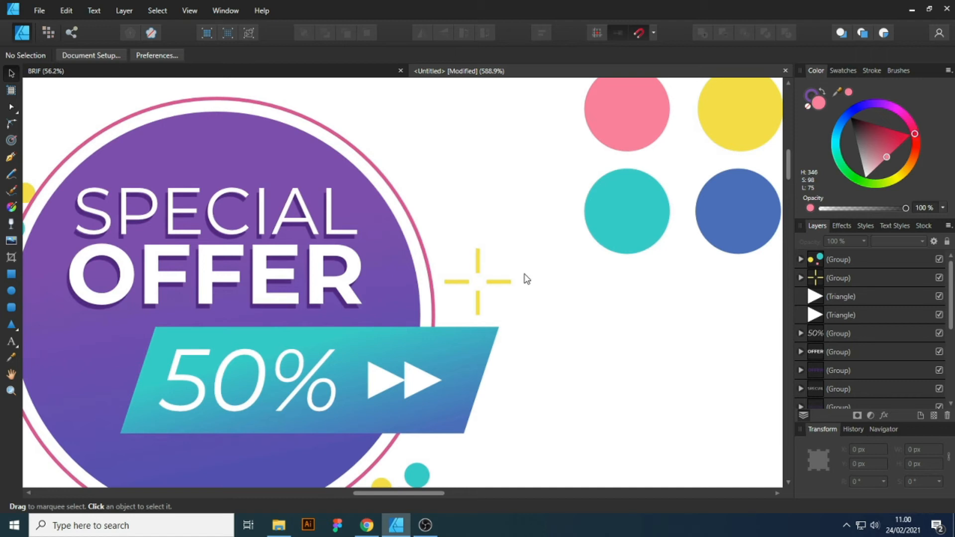
scroll(512, 283, up, 2)
drag(501, 282, 563, 201)
key(ctrl+j)
drag(526, 148, 515, 208)
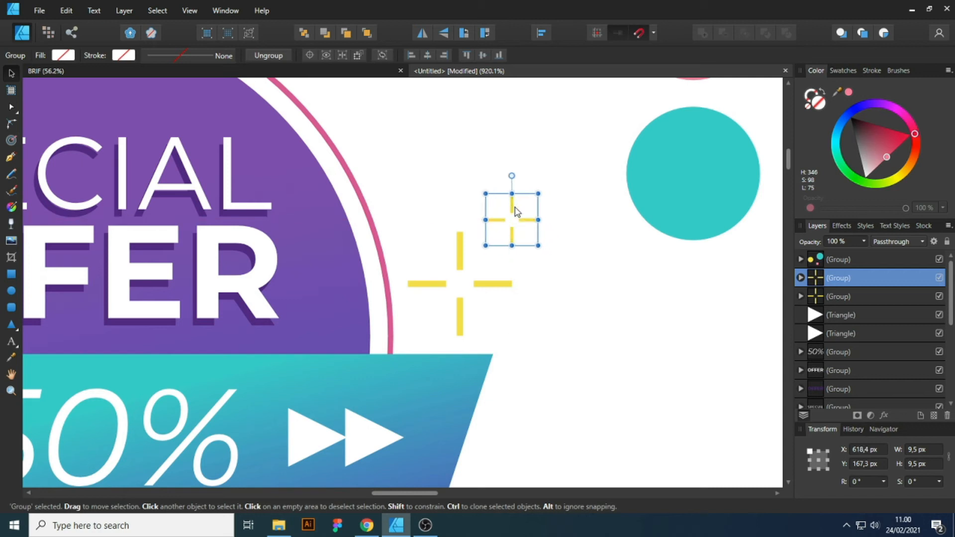
Fill the smaller cross with the purple sampled from the badge
key(i)
click(339, 273)
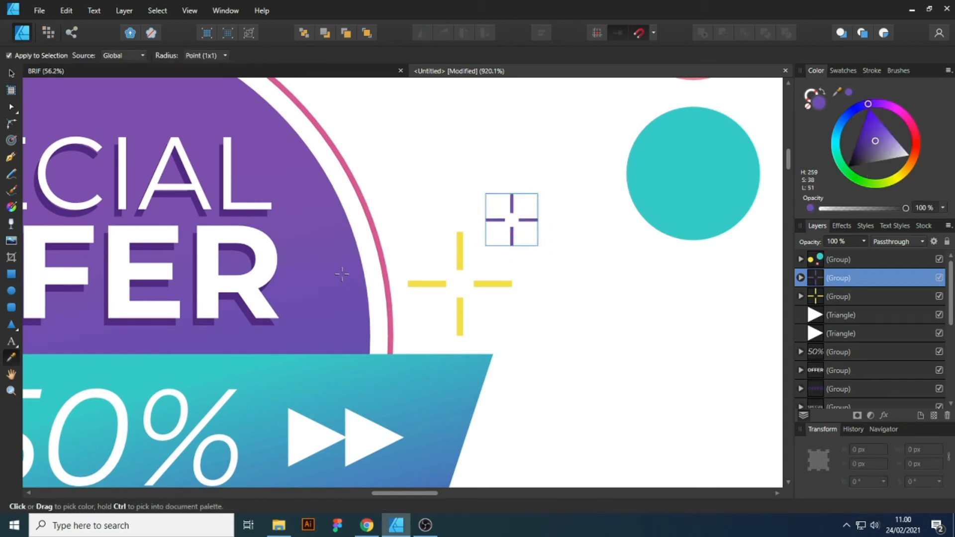
key(v)
click(589, 276)
Add a copy of the purple cross about 8.4 px wide at the yellow cross's upper left and fill it with sampled teal
drag(511, 208, 426, 182)
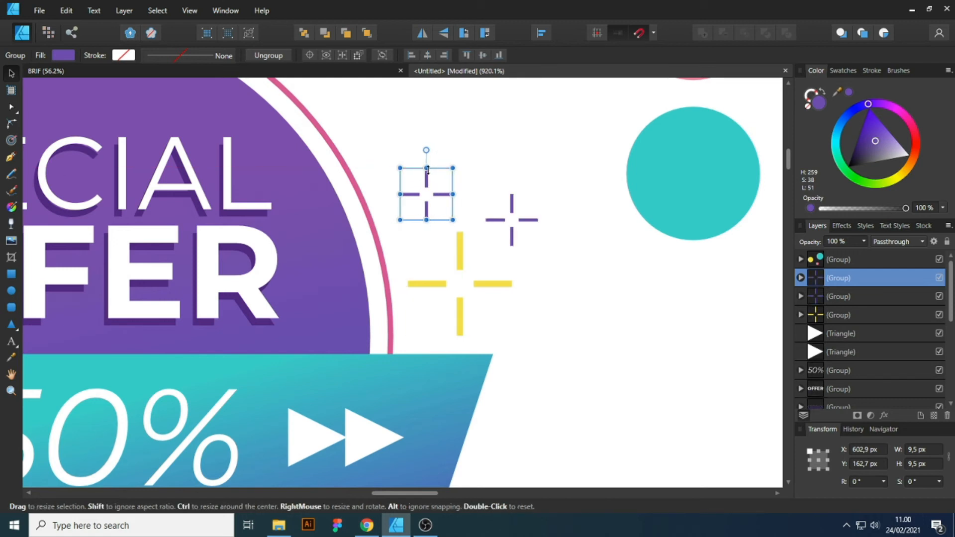
key(i)
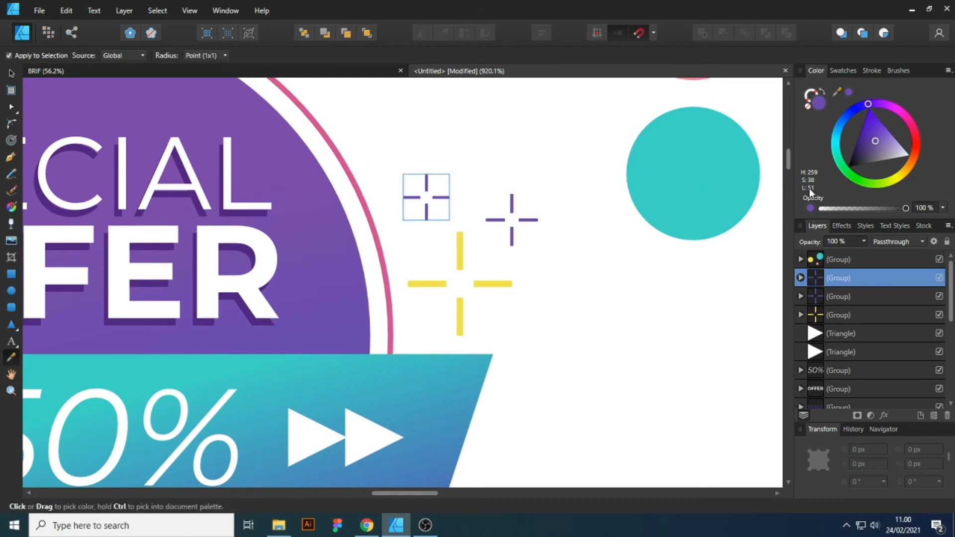
scroll(580, 273, down, 1)
key(v)
click(621, 324)
Place a white copy of the upper-left dots over the banner's lower edge, rotated to 131.9°, at about X 555.8 px, Y 239.2 px
scroll(615, 258, down, 4)
scroll(594, 296, up, 3)
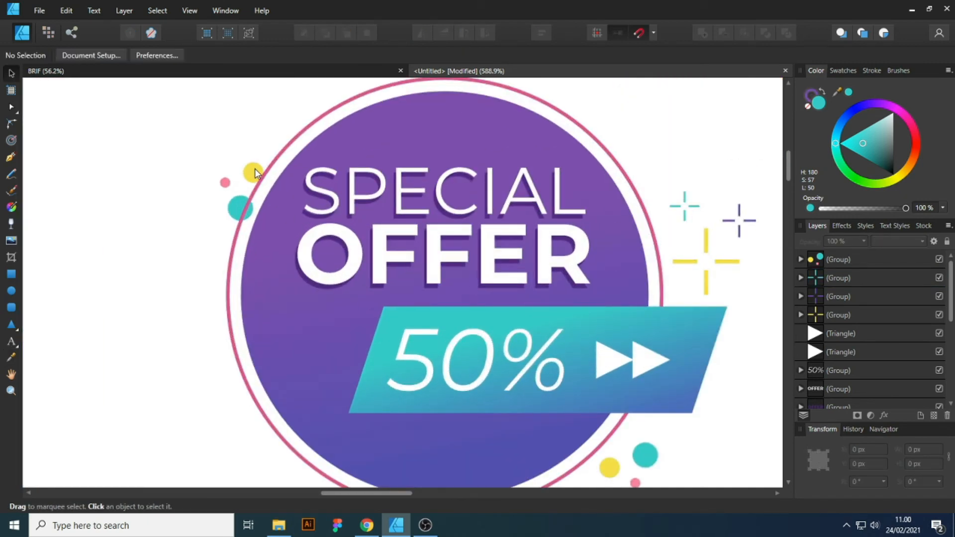
mouse_move(255, 169)
mouse_down()
mouse_move(512, 388)
mouse_move(515, 420)
mouse_up()
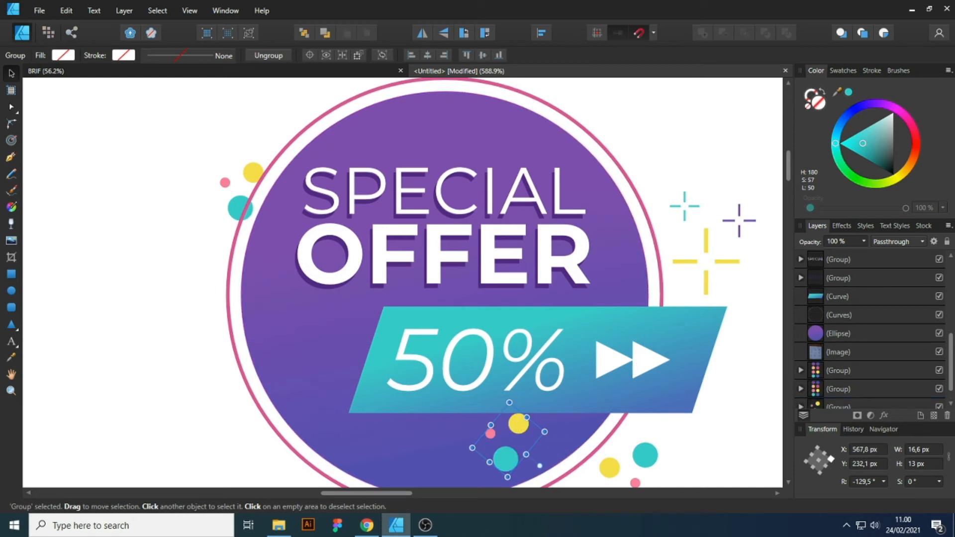
drag(878, 129, 903, 95)
scroll(542, 417, up, 1)
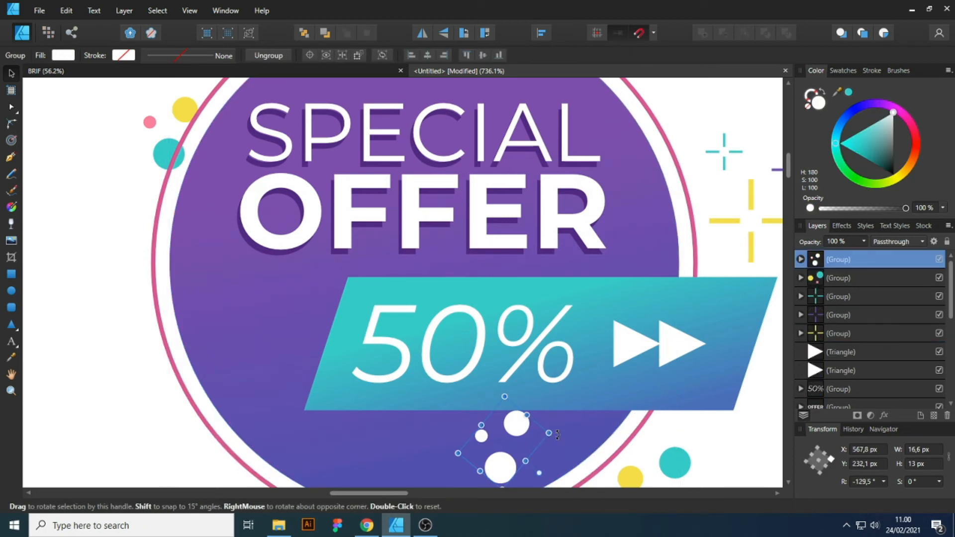
drag(558, 434, 515, 433)
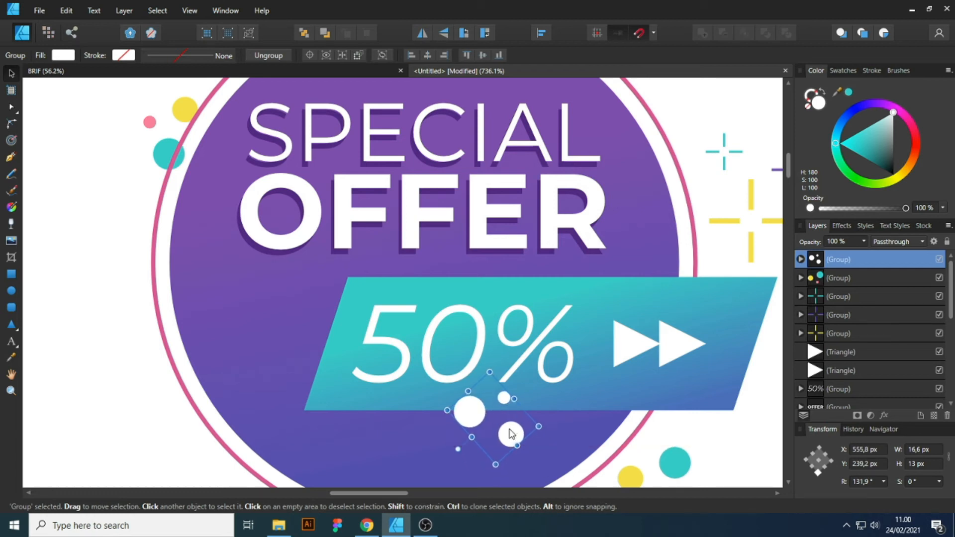
Fill the white dots with the badge's sampled blue and darken it to H 242, S 48, L 44
key(i)
click(418, 457)
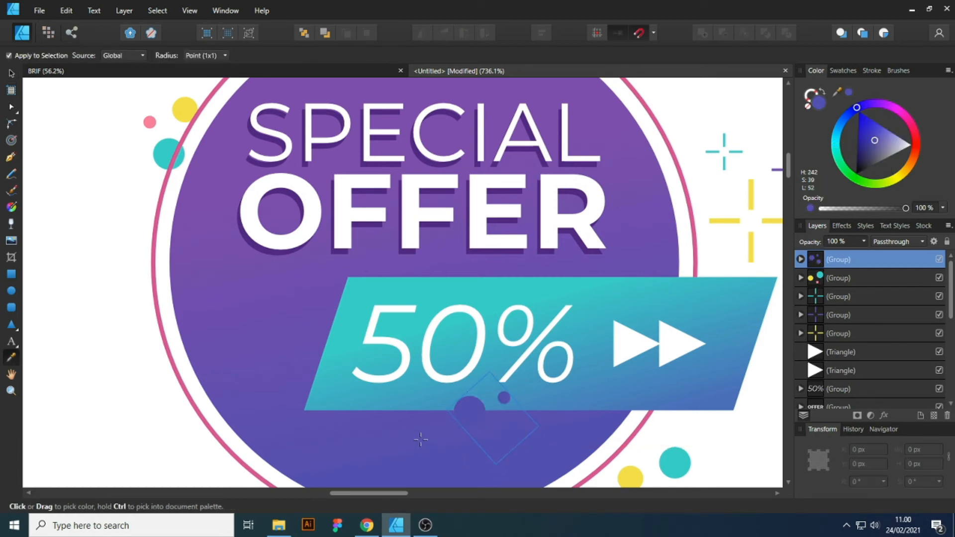
click(869, 141)
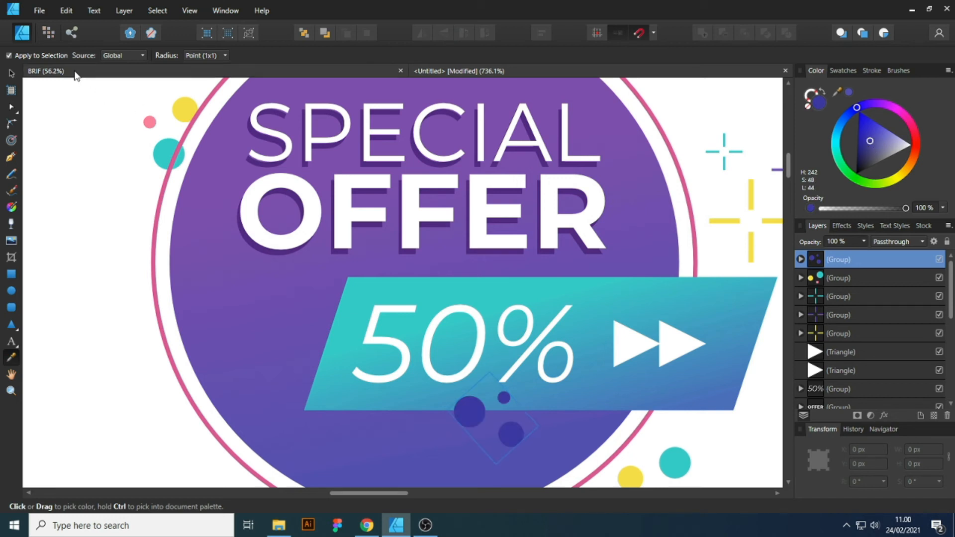
click(11, 73)
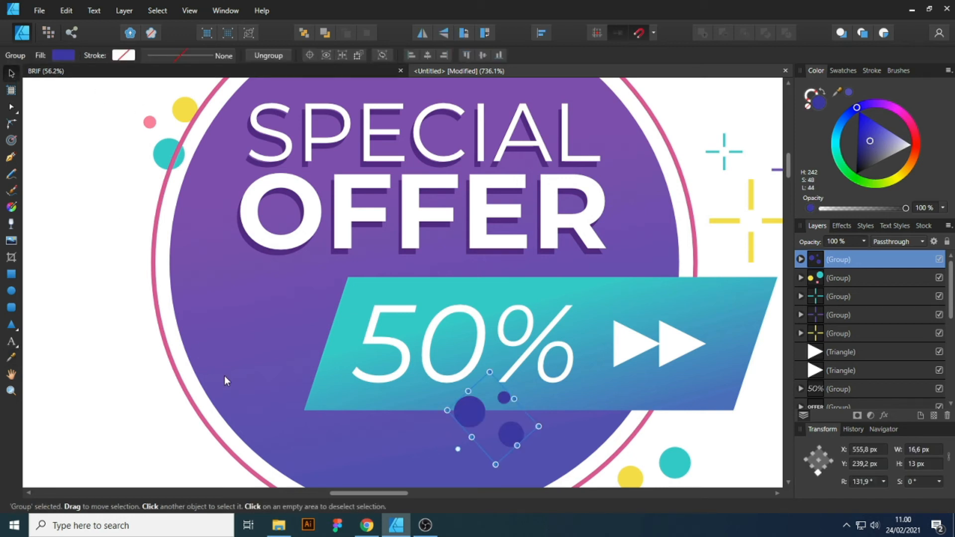
Send the dark blue dots backward until they sit behind the banner but in front of the badge circle
key(ctrl+bracketleft)
key(ctrl+bracketleft)
key(ctrl+bracketleft)
key(ctrl+bracketleft)
key(ctrl+bracketleft)
key(ctrl+bracketleft)
key(ctrl+bracketleft)
key(ctrl+bracketleft)
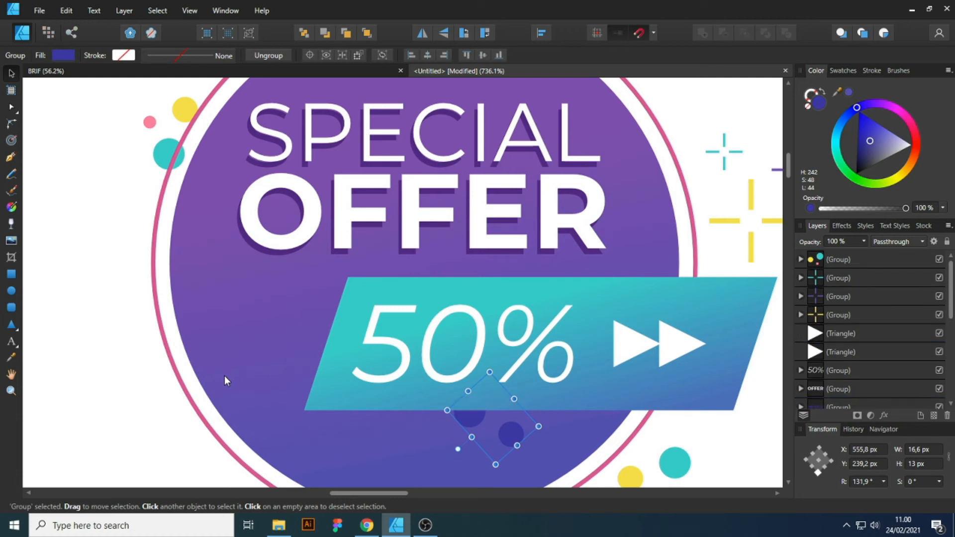
Shrink the dark blue dots and position them just below the banner's lower edge inside the badge
scroll(298, 456, down, 5)
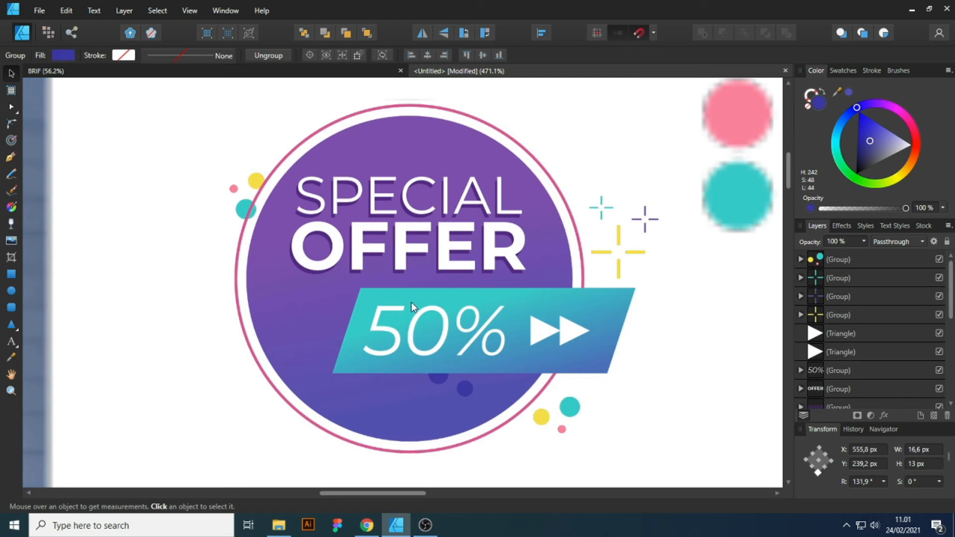
scroll(478, 420, up, 8)
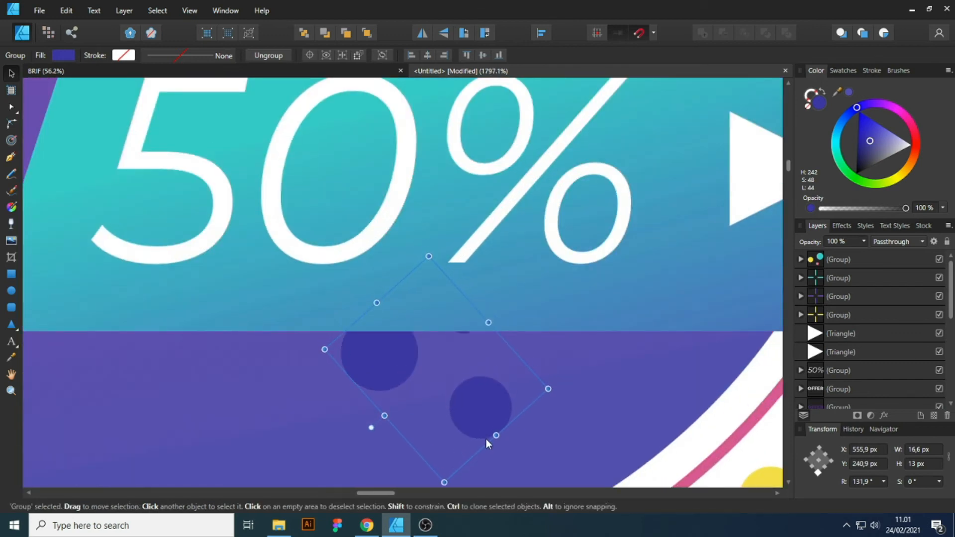
drag(480, 436, 470, 408)
scroll(484, 349, down, 4)
scroll(490, 348, down, 4)
click(496, 411)
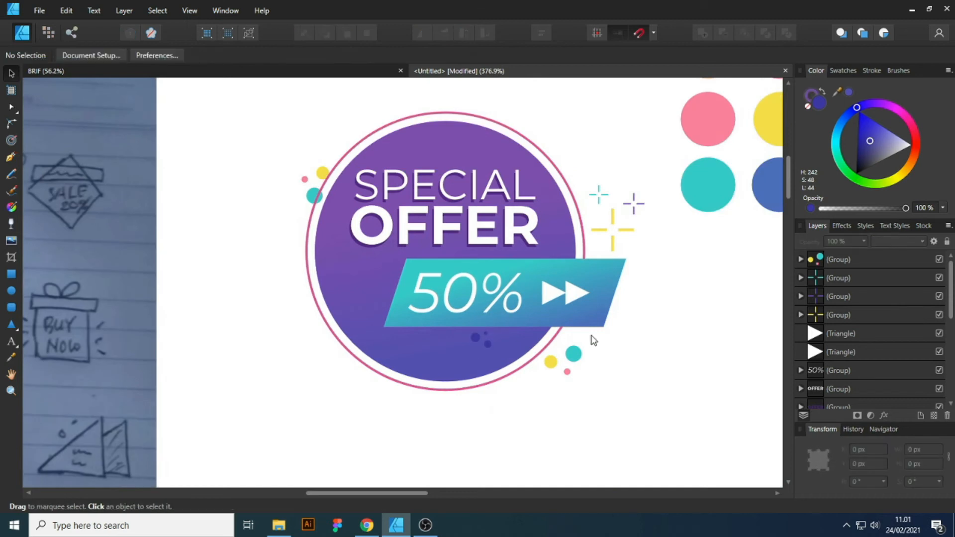
Copy the three coloured crosses onto the badge left of the banner, at about X 490.3 px, Y 194.8 px, and fill them white
scroll(544, 391, up, 3)
scroll(543, 391, up, 1)
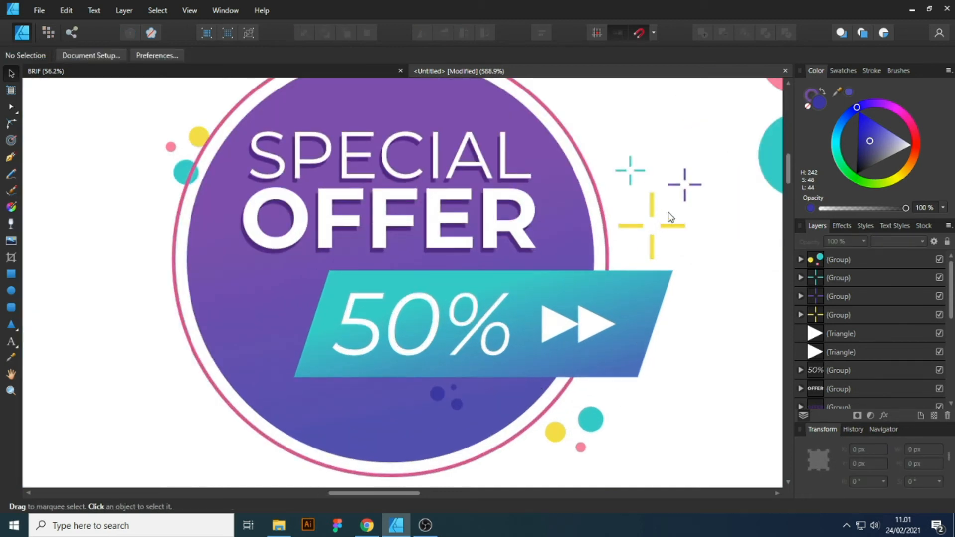
drag(716, 137, 602, 266)
mouse_move(648, 203)
mouse_down()
mouse_move(268, 327)
mouse_move(255, 313)
mouse_up()
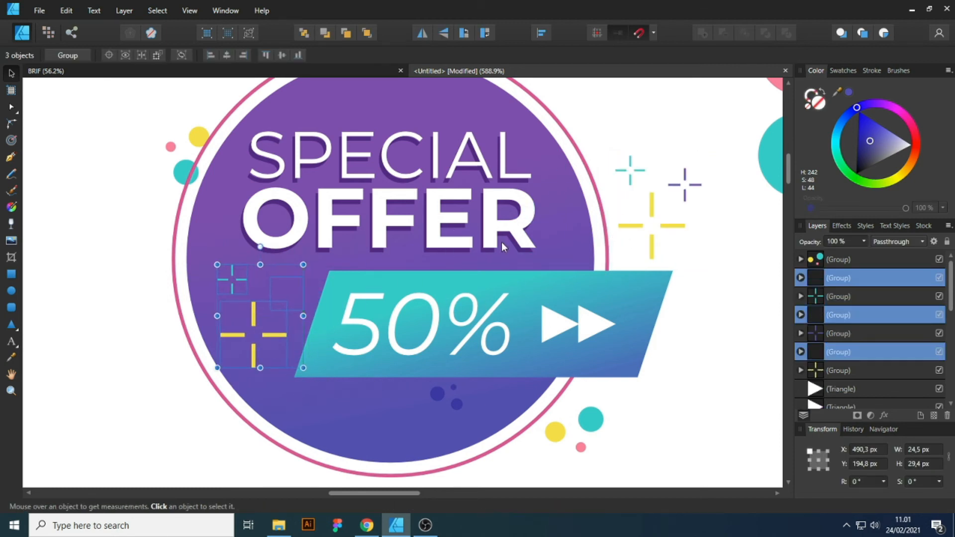
drag(861, 141, 921, 147)
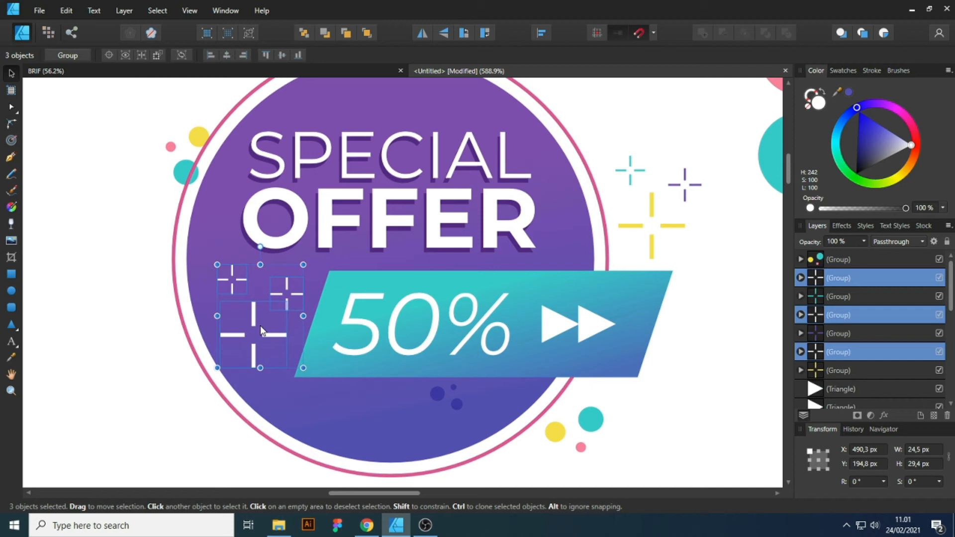
click(134, 317)
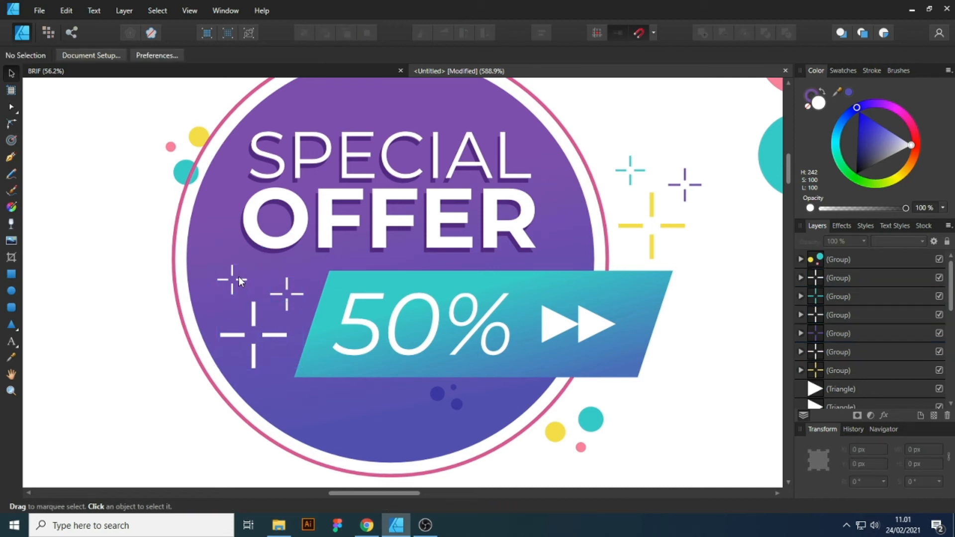
Add two white crosses below the banner: 8.4 px wide at X 521.5, Y 236.2 px, and 4.4 px wide at X 530.6, Y 232.7 px
drag(239, 276, 341, 398)
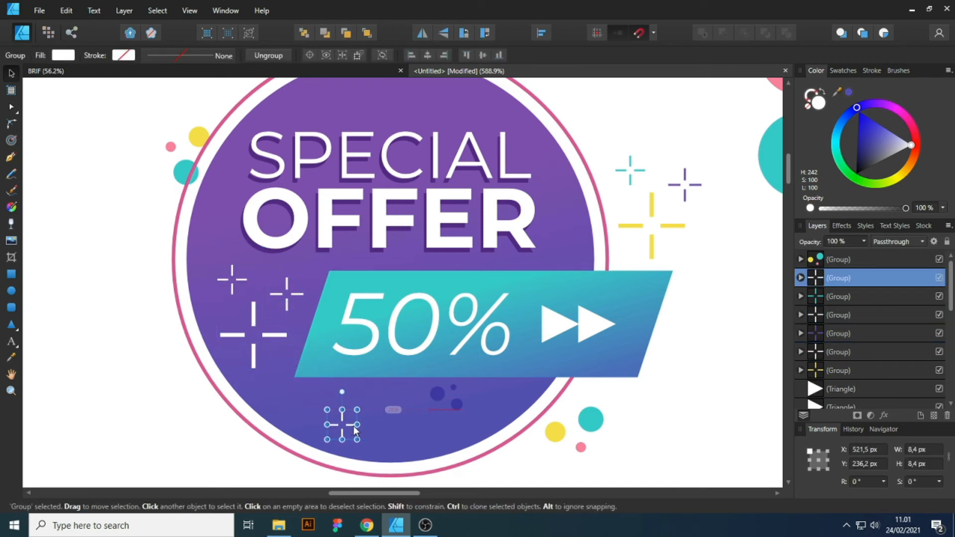
click(205, 439)
scroll(368, 437, up, 3)
drag(327, 401, 359, 348)
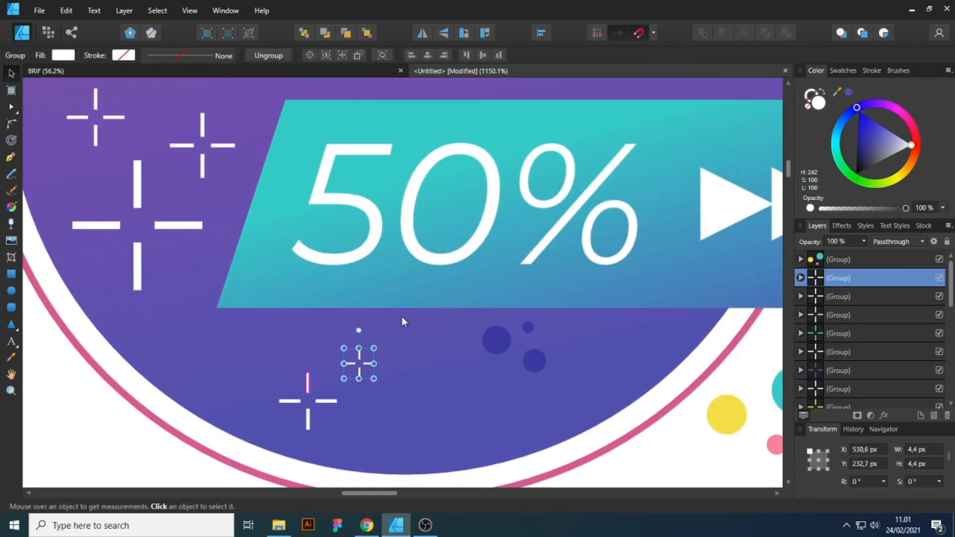
scroll(350, 347, down, 5)
click(435, 407)
scroll(499, 439, up, 1)
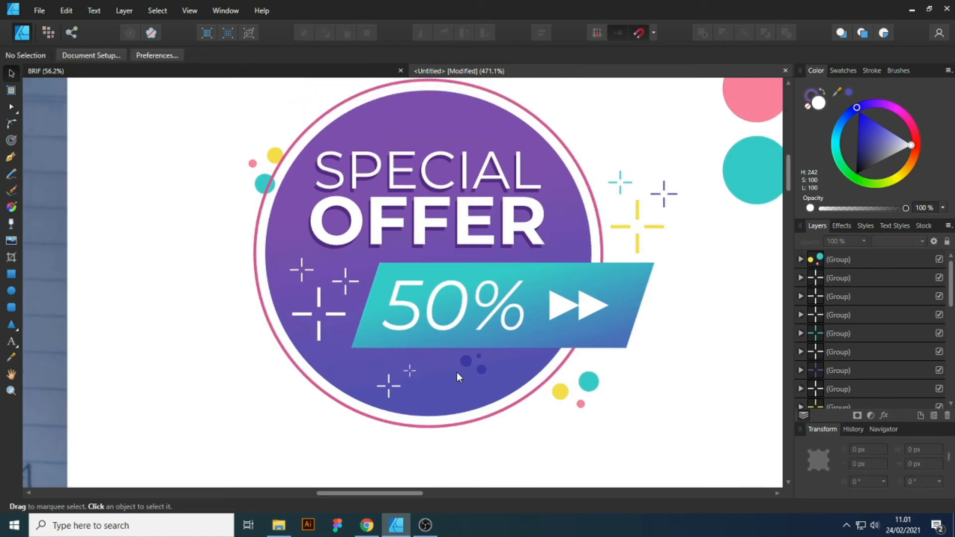
scroll(533, 409, down, 1)
scroll(332, 156, up, 2)
scroll(251, 155, down, 1)
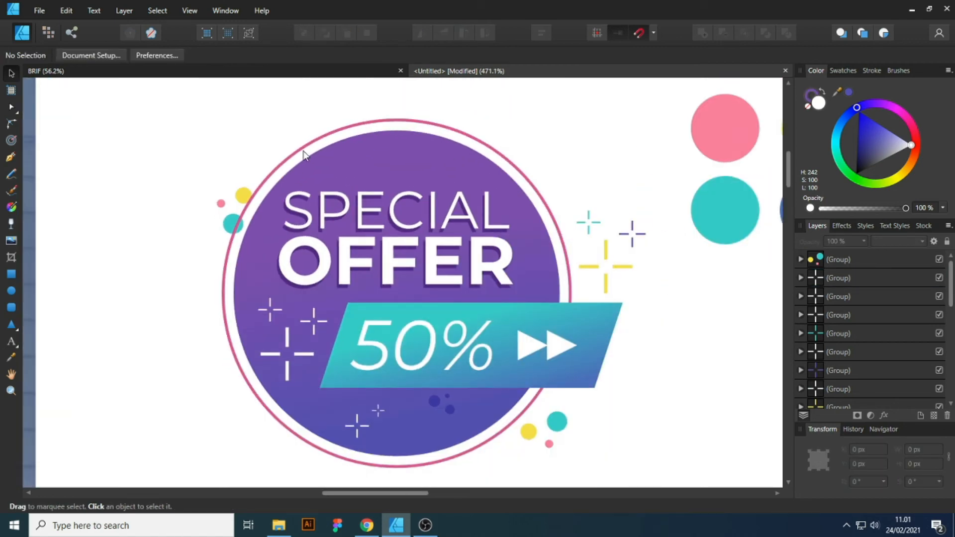
scroll(313, 166, up, 1)
scroll(315, 167, down, 3)
scroll(552, 214, up, 1)
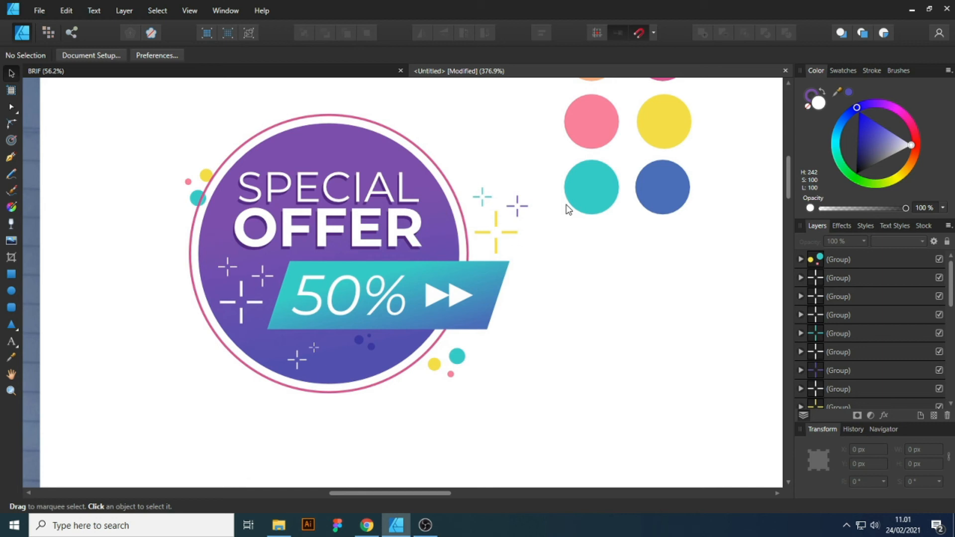
Place a white copy of the three coloured crosses, about 17.6 × 21.1 px, above SPECIAL at about X 525.6 px, Y 137.9 px
drag(543, 168, 452, 260)
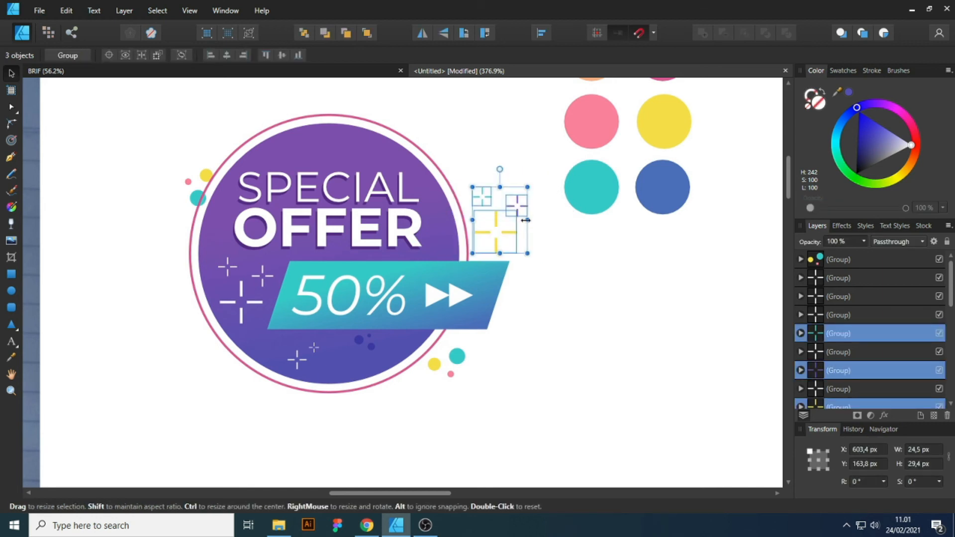
drag(513, 219, 313, 164)
scroll(324, 168, up, 2)
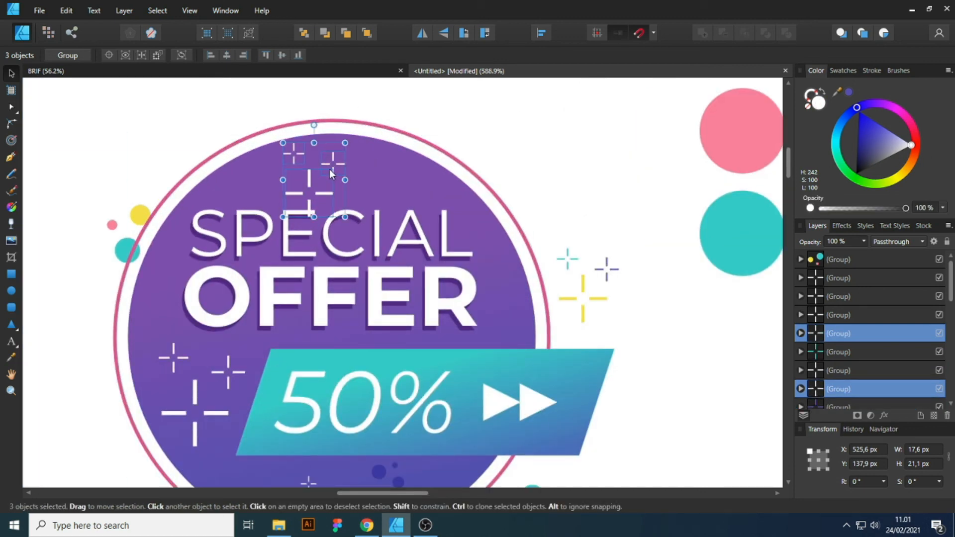
Flip the three top crosses horizontally and scale them to about 12.2 × 14.7 px at X 539.4 px, Y 141.3 px
right_click(330, 169)
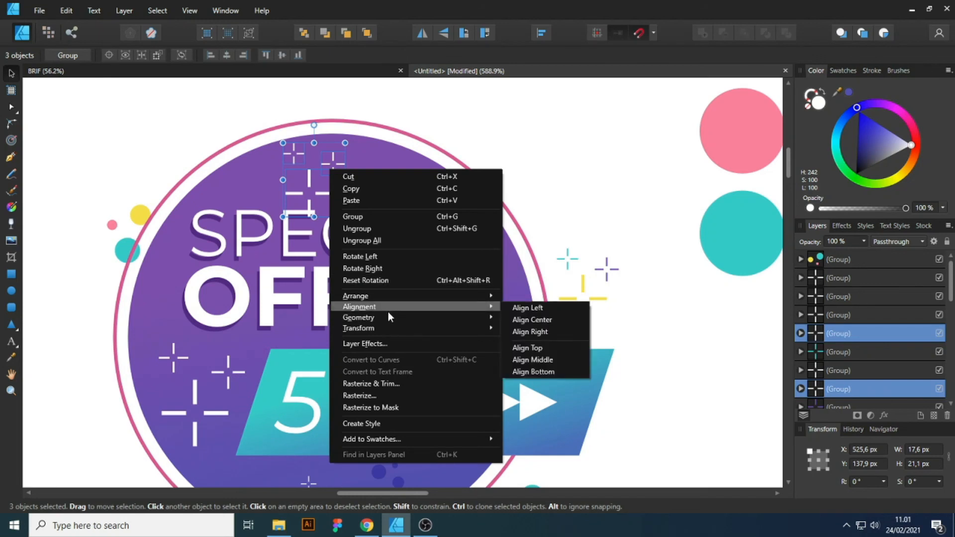
mouse_move(388, 327)
click(540, 354)
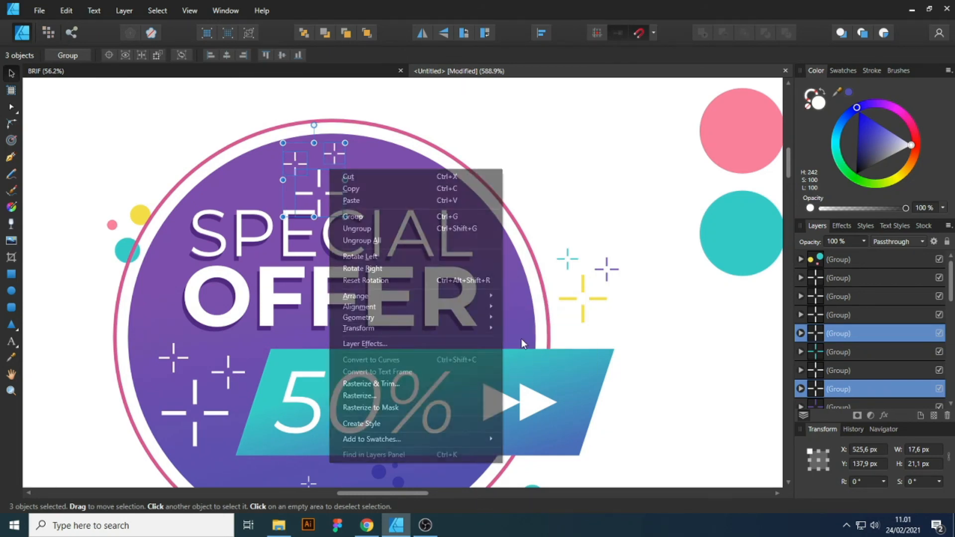
drag(314, 144, 317, 165)
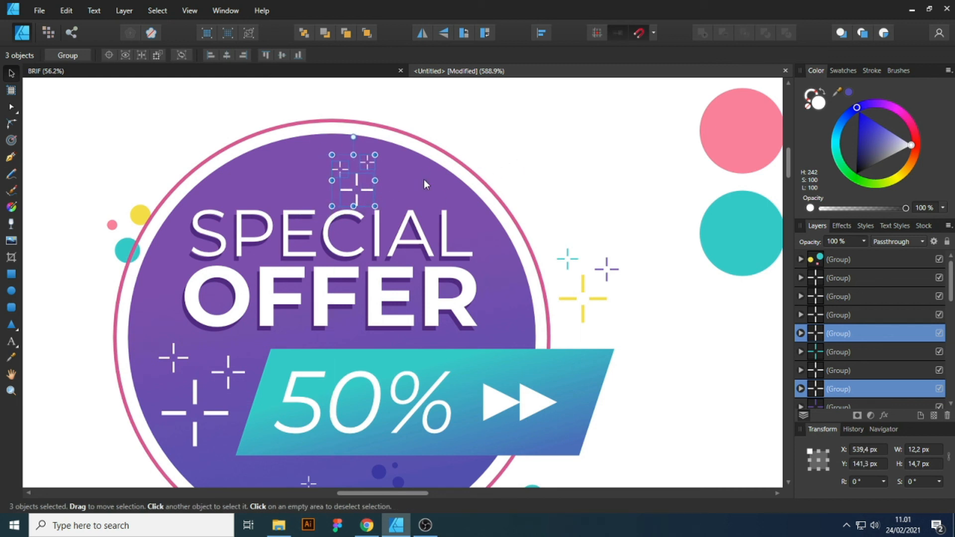
click(506, 151)
Spread out the top crosses: move the smallest to the left of the others and the largest to about X 543.3 px, Y 146.5 px
scroll(350, 178, up, 4)
drag(381, 154, 258, 209)
click(613, 117)
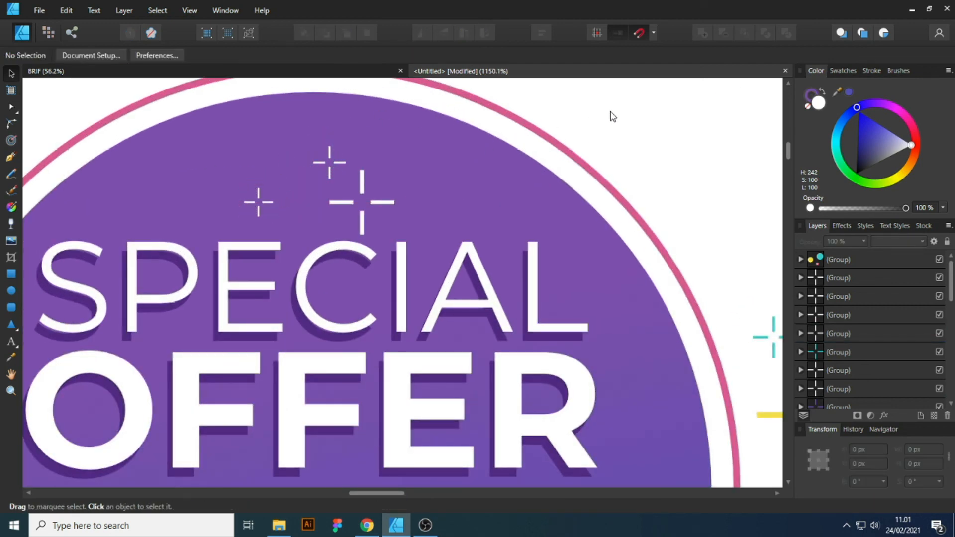
drag(396, 202, 405, 202)
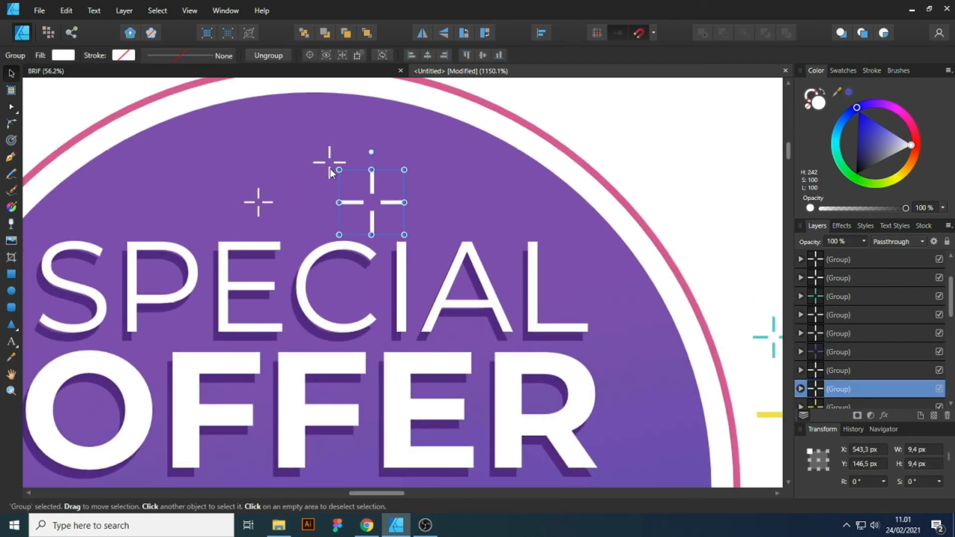
Move the small top cross to about X 538.6 px, Y 141.8 px and the largest to about X 545.5 px, Y 145.7 px
click(318, 155)
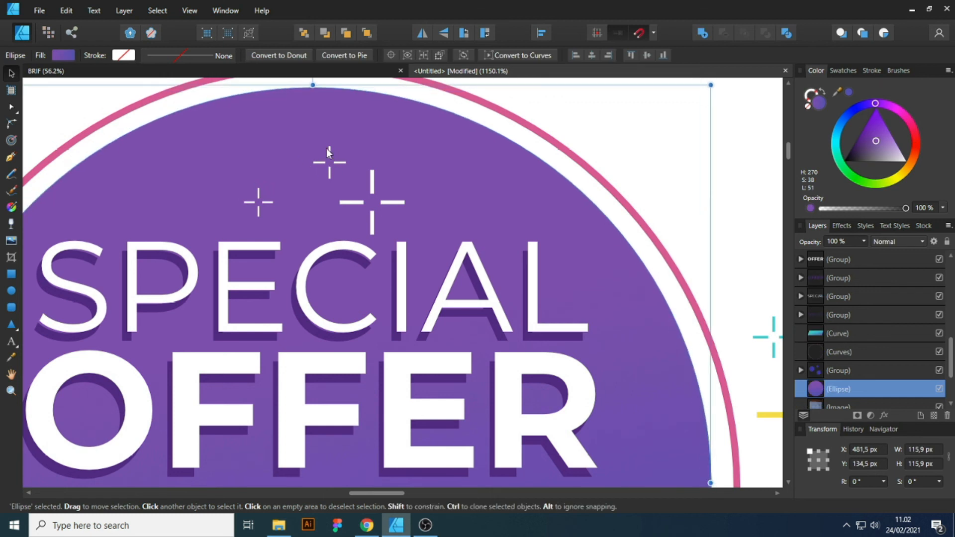
click(327, 148)
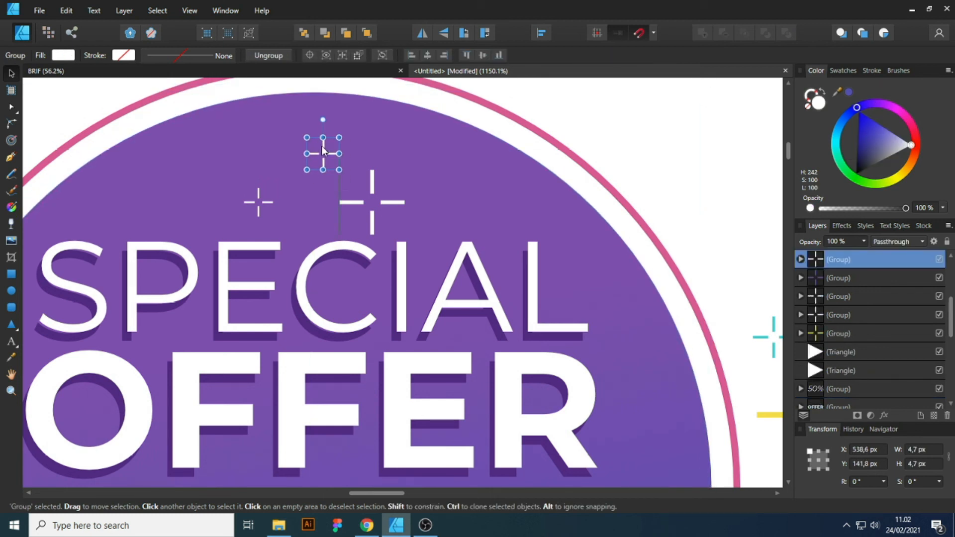
drag(373, 185, 393, 180)
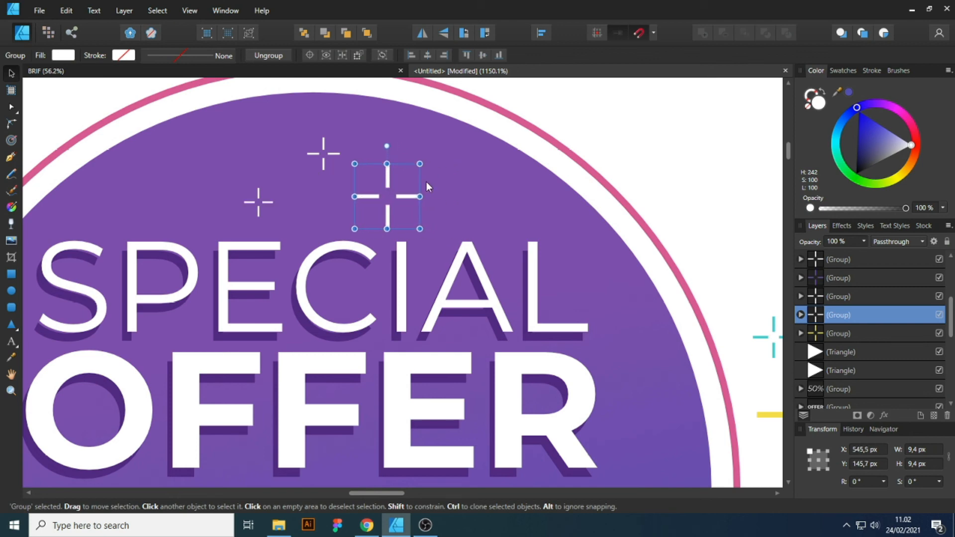
Group all objects of the SPECIAL OFFER badge, including its dots and crosses, into a single group
scroll(413, 183, down, 4)
click(530, 160)
scroll(321, 133, down, 2)
scroll(410, 184, up, 1)
scroll(324, 179, down, 2)
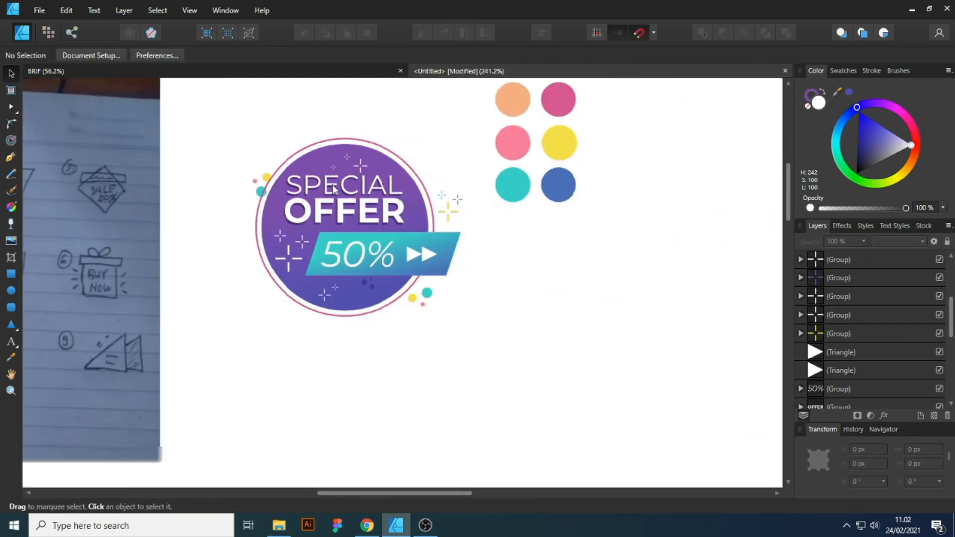
drag(185, 106, 497, 365)
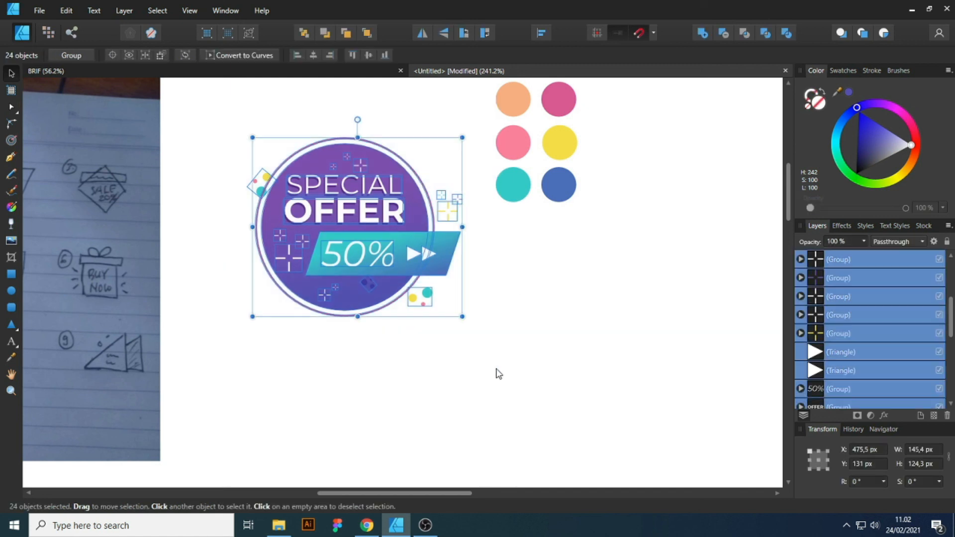
right_click(370, 212)
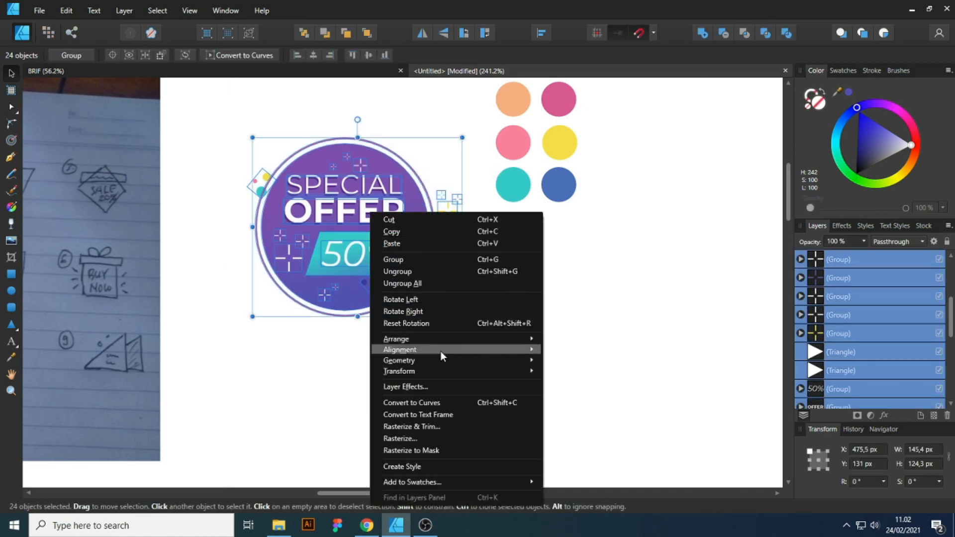
click(415, 261)
click(591, 267)
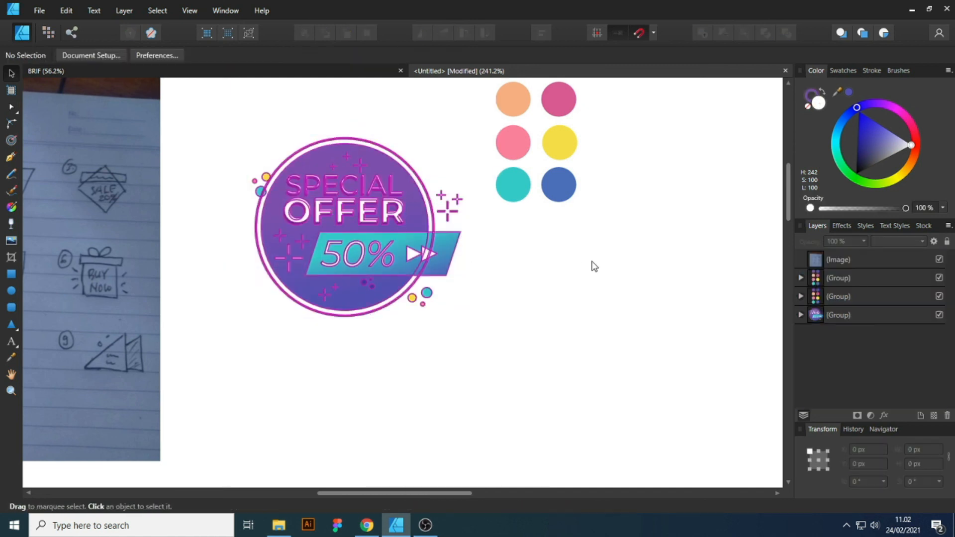
Move the grouped badge below the sketch photo and enlarge it proportionally to about 521.2 × 434.3 px at X 337.5 px, Y 366.3 px
scroll(477, 217, down, 3)
scroll(476, 216, down, 2)
drag(444, 226, 466, 335)
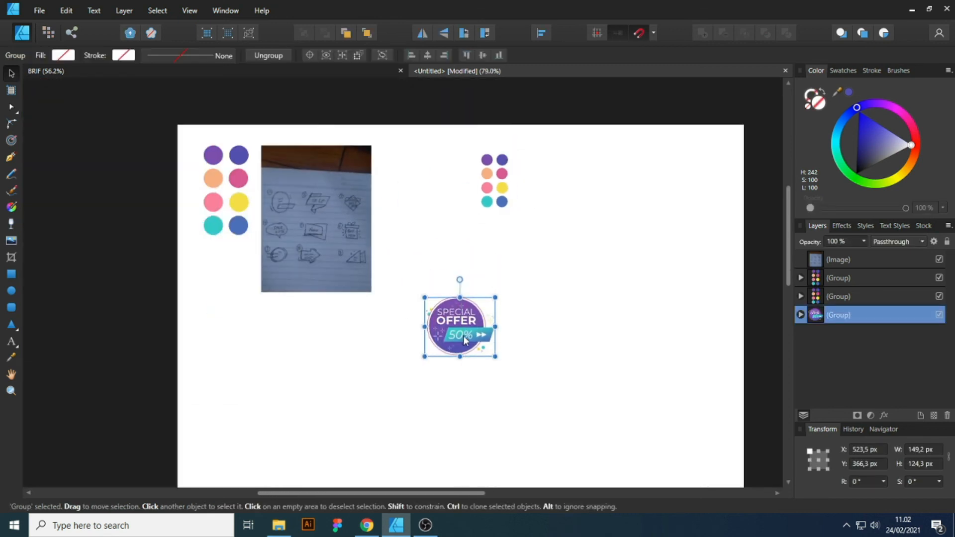
scroll(470, 331, down, 4)
scroll(484, 308, up, 1)
drag(460, 301, 459, 448)
Delete the sketch photo and both colour palette groups, leaving only the badge on the page
click(294, 167)
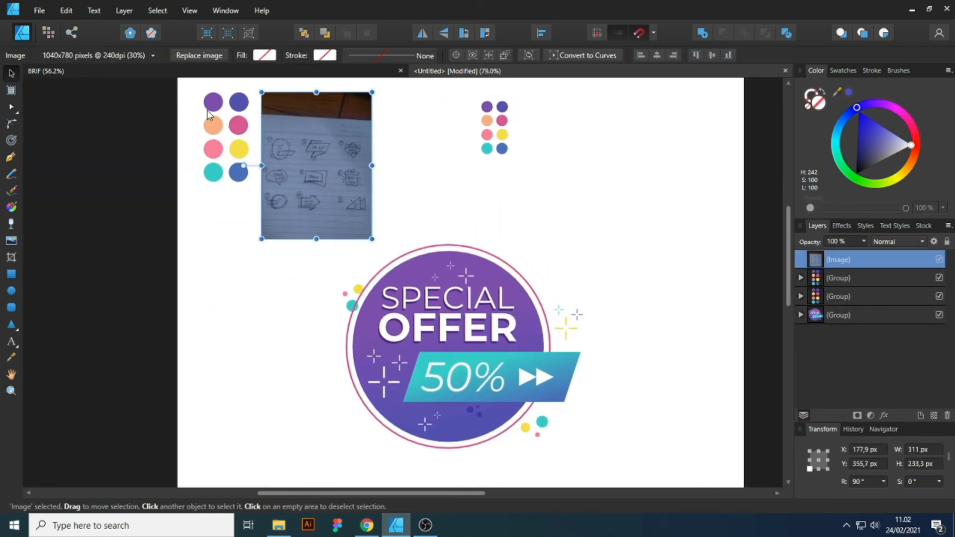
scroll(188, 107, up, 2)
drag(184, 96, 572, 324)
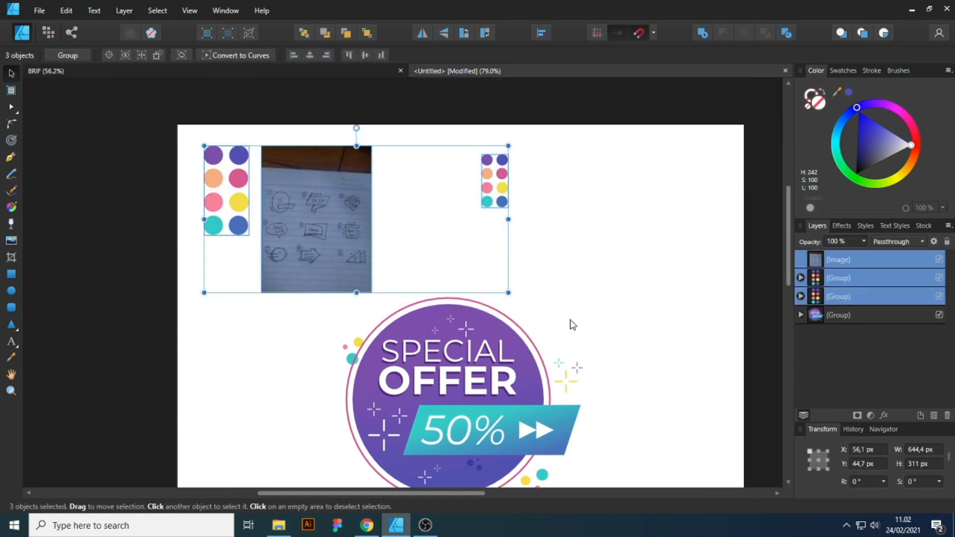
key(Delete)
Enlarge the badge group to about 1037.4 × 864.5 px and centre it vertically on the page
scroll(539, 218, down, 2)
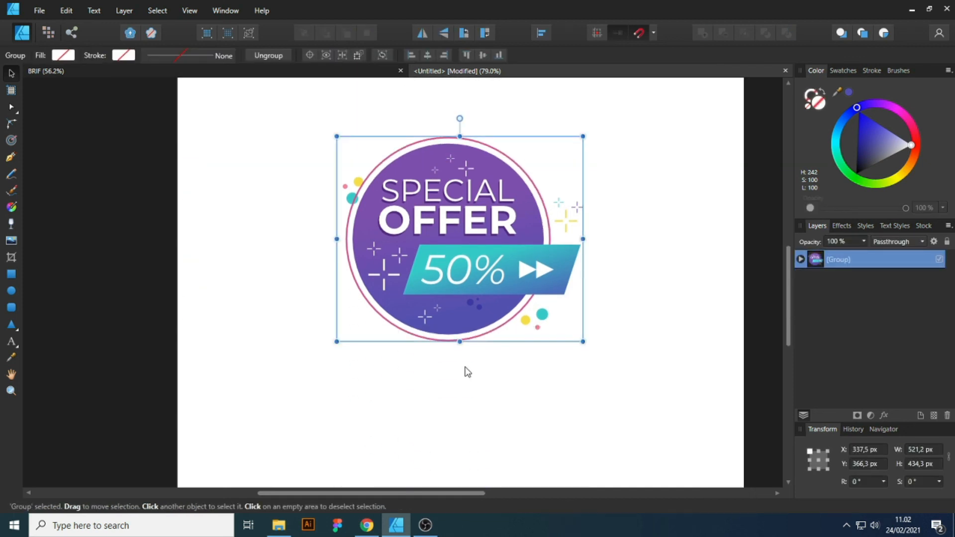
drag(460, 342, 464, 434)
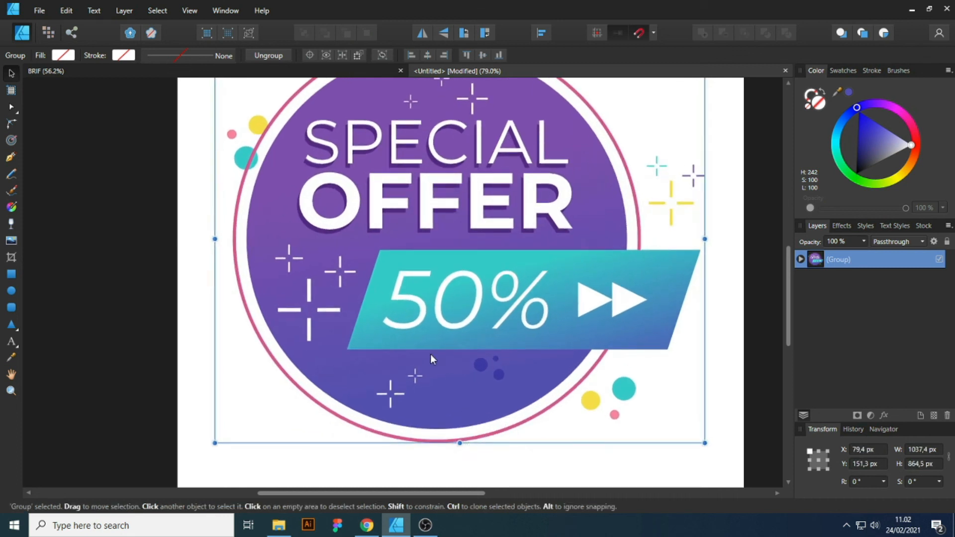
scroll(460, 181, down, 2)
click(482, 55)
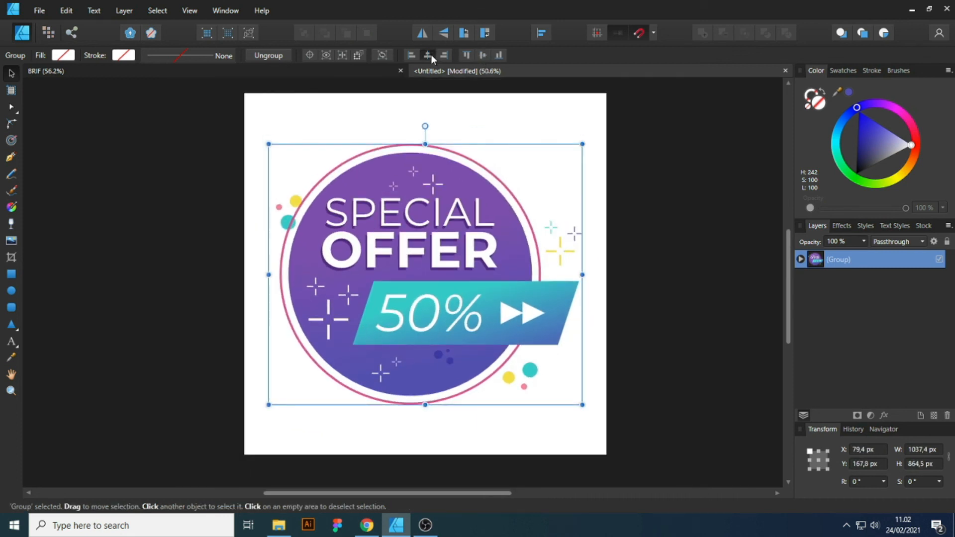